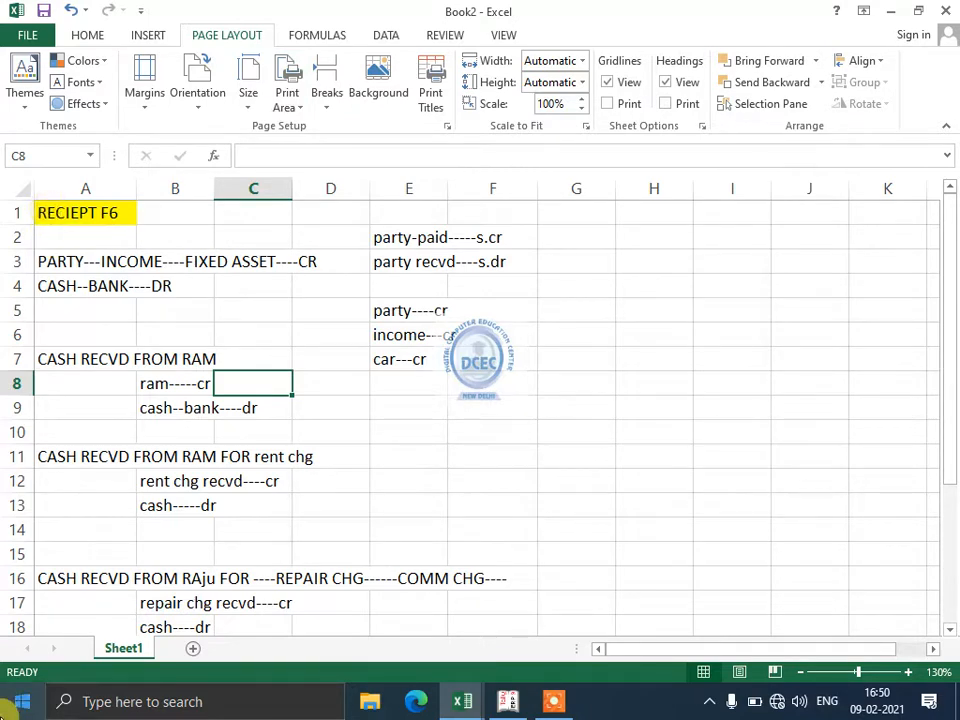
- Check the sheet's print preview and set the range A1:C13 as the print area
{"action": "key", "text": "ctrl+p"}
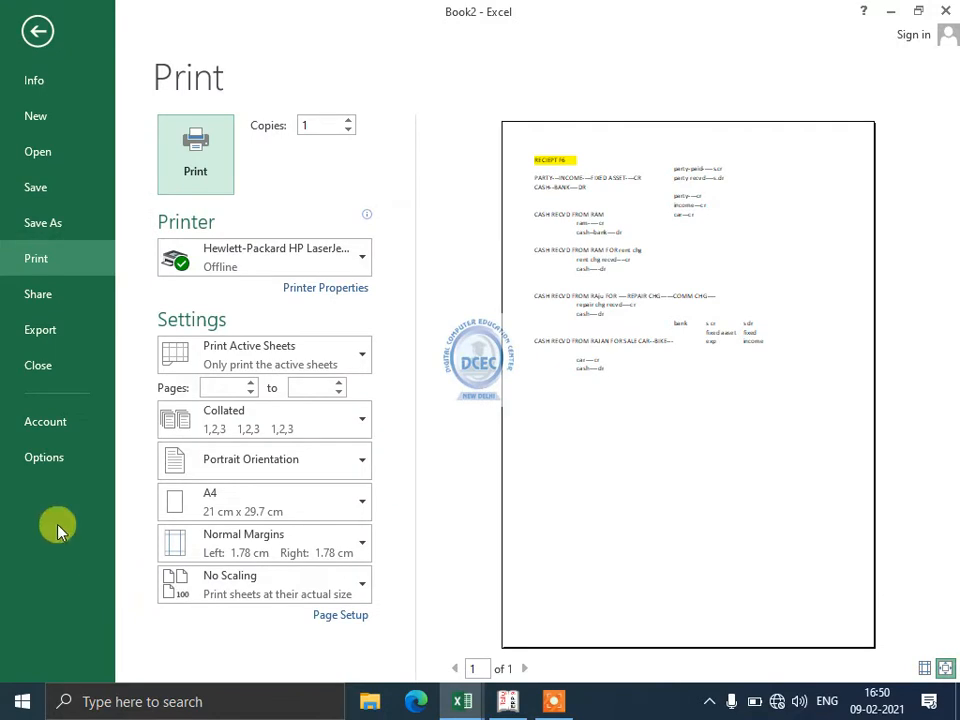
{"action": "key", "text": "Escape"}
{"action": "left_click", "coordinate": [77, 222]}
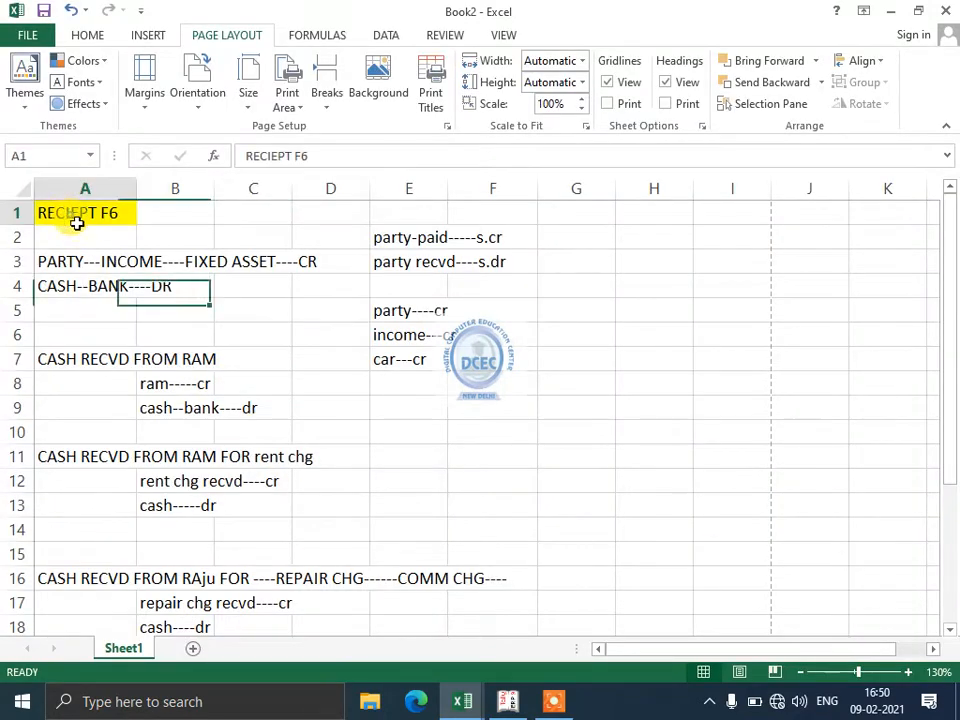
{"action": "left_click_drag", "start_coordinate": [77, 222], "coordinate": [289, 501]}
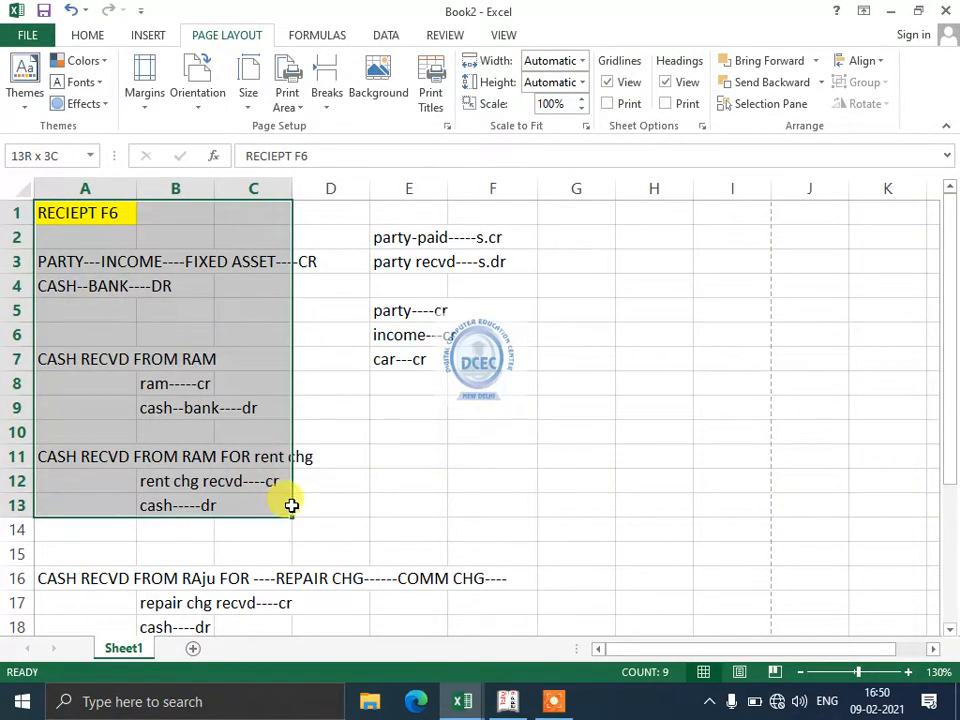
{"action": "left_click", "coordinate": [288, 104]}
{"action": "left_click", "coordinate": [304, 127]}
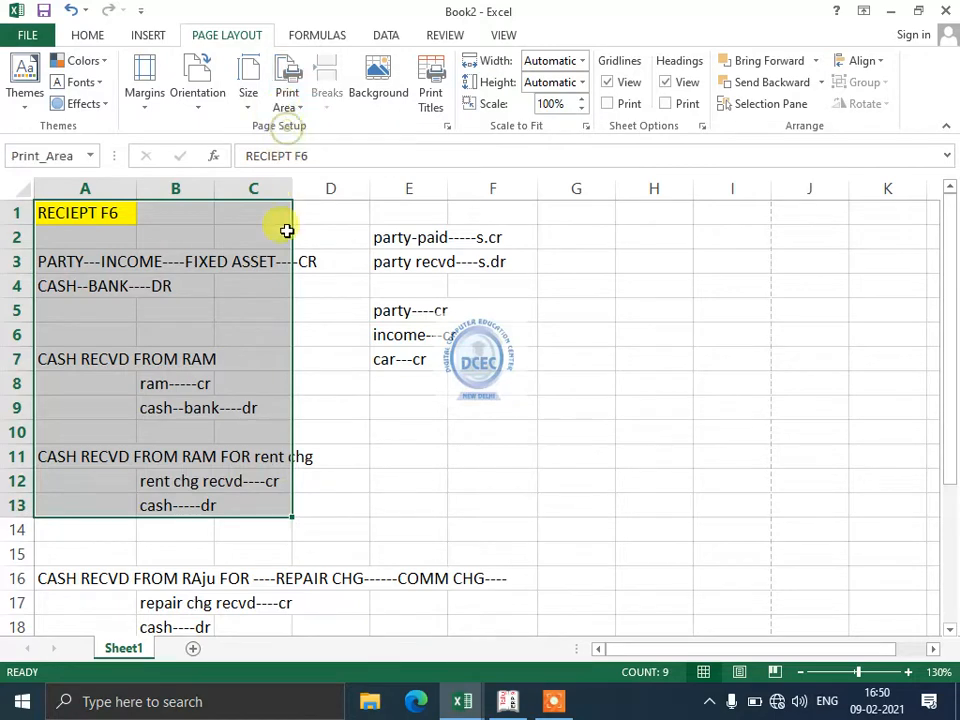
- Preview the printout limited to the chosen print area and return to the worksheet
{"action": "left_click", "coordinate": [218, 308]}
{"action": "key", "text": "ctrl+p"}
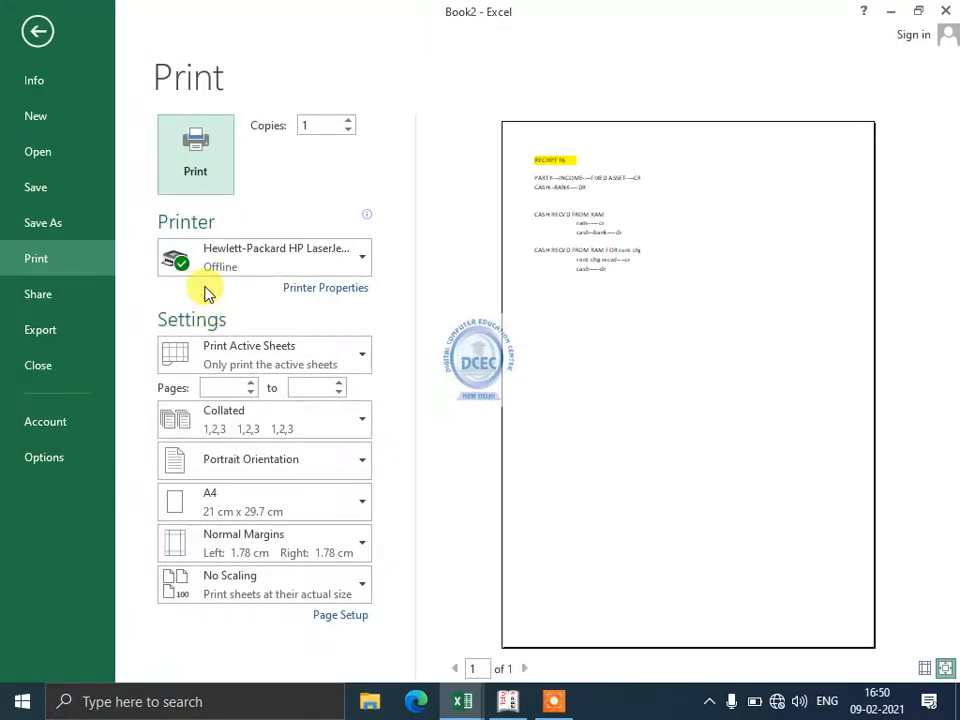
{"action": "key", "text": "Escape"}
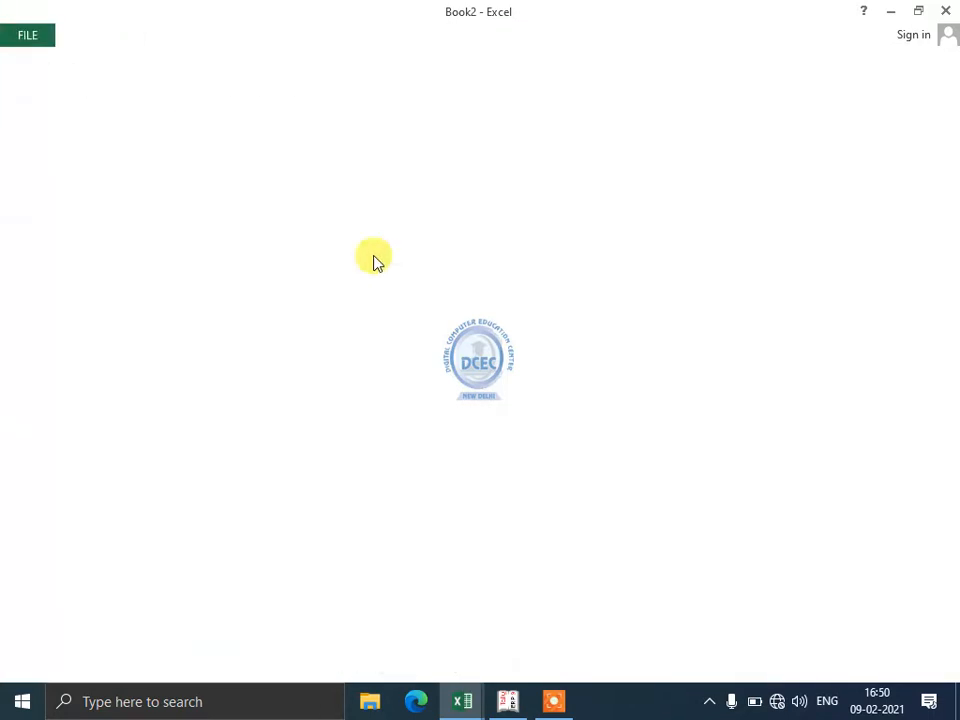
- Clear the print area from the sheet
{"action": "left_click_drag", "start_coordinate": [266, 497], "coordinate": [94, 259]}
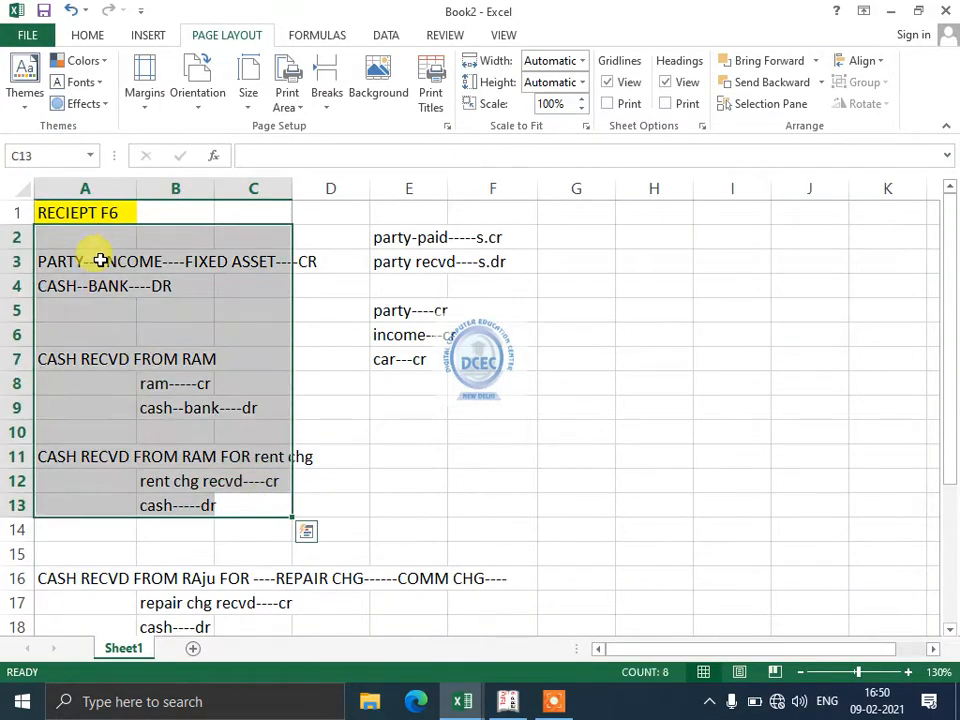
{"action": "left_click", "coordinate": [94, 259]}
{"action": "left_click", "coordinate": [288, 110]}
{"action": "left_click", "coordinate": [294, 144]}
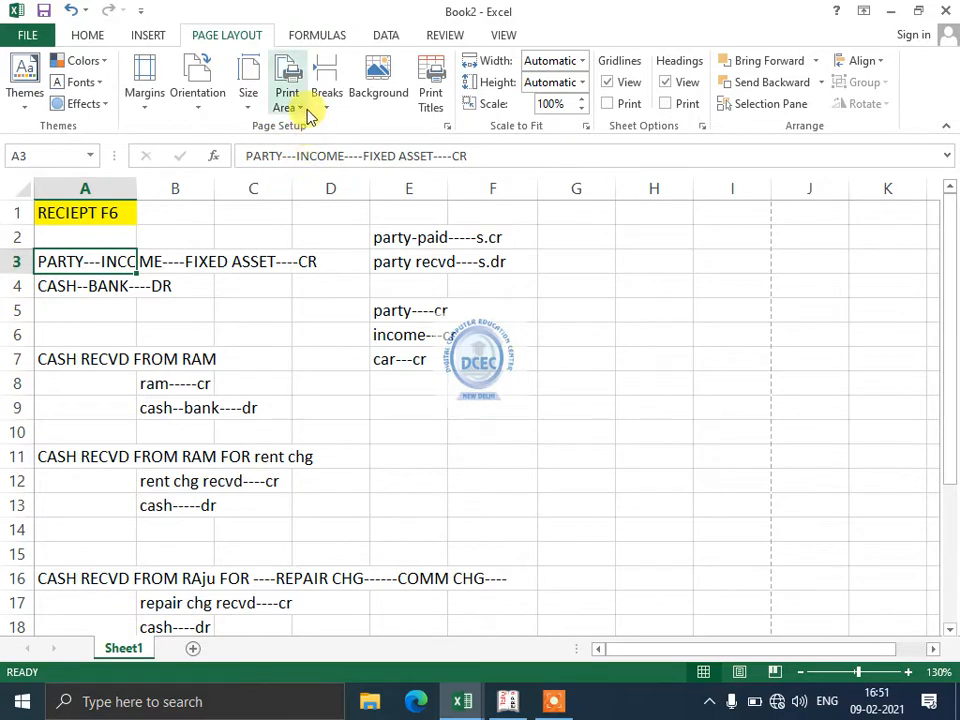
{"action": "left_click", "coordinate": [364, 670]}
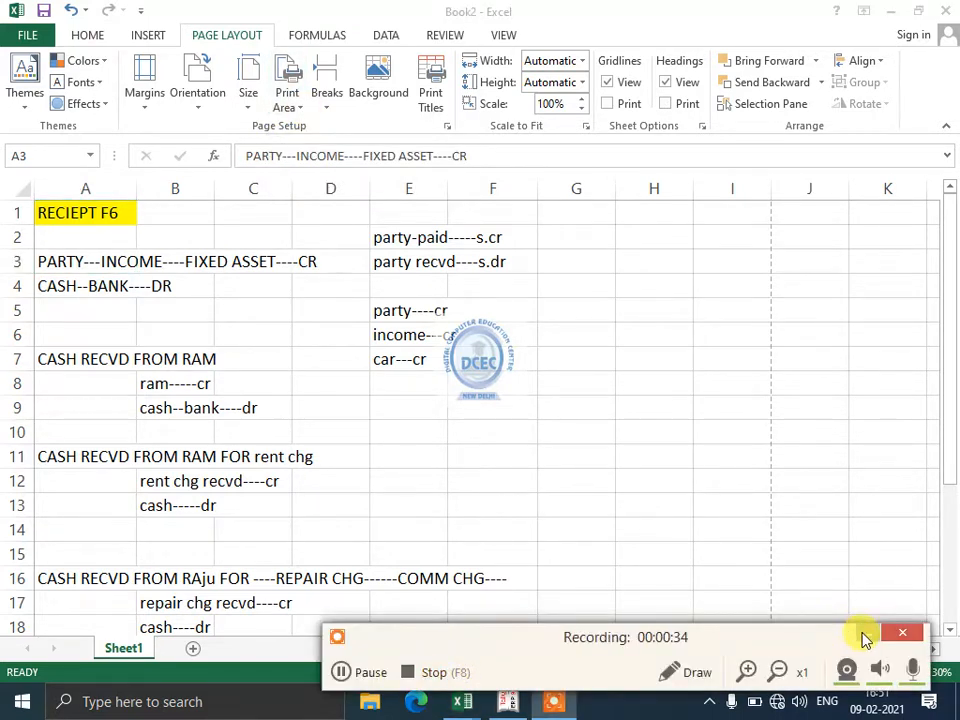
{"action": "left_click", "coordinate": [863, 634]}
{"action": "left_click", "coordinate": [478, 433]}
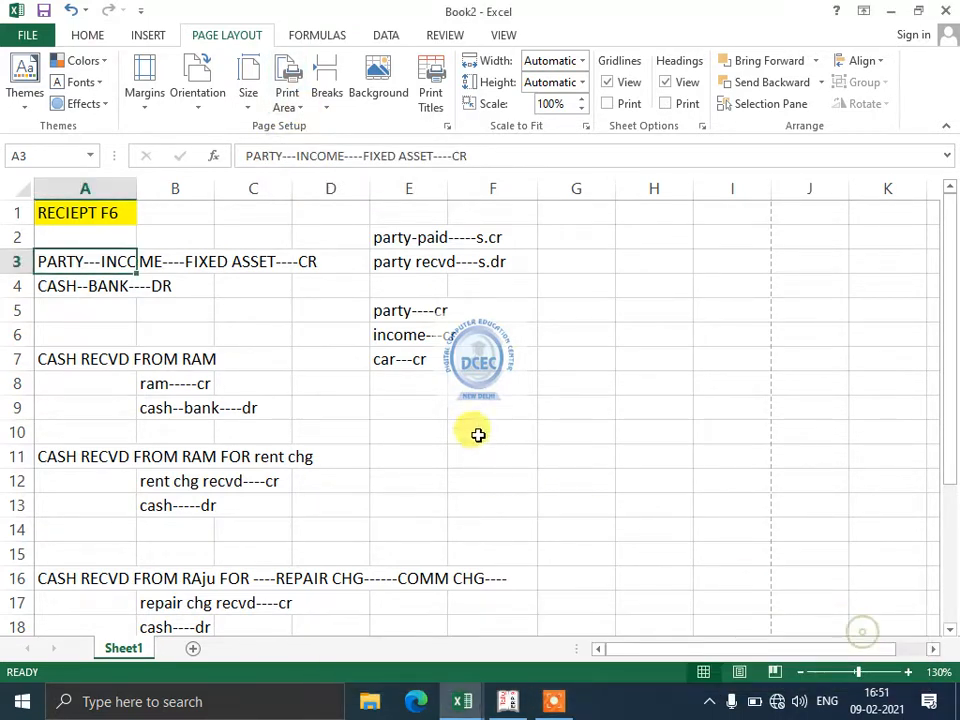
{"action": "left_click", "coordinate": [326, 110]}
{"action": "left_click", "coordinate": [298, 287]}
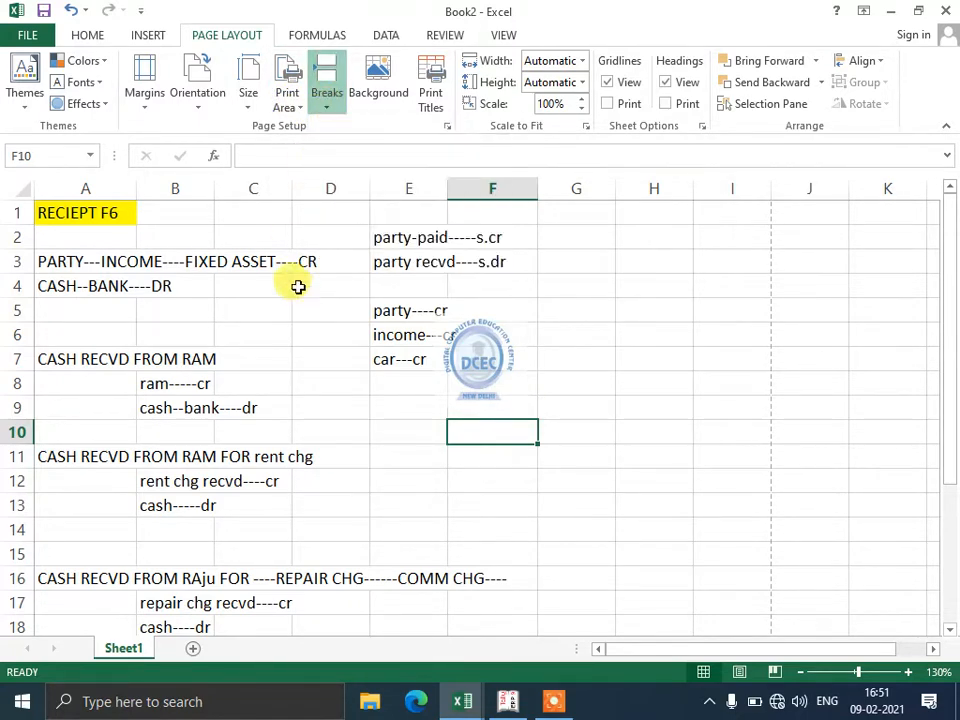
- Look through the sheet's entries and preview how the whole sheet prints without page breaks
{"action": "scroll", "coordinate": [153, 316], "scroll_direction": "down", "scroll_amount": 3}
{"action": "scroll", "coordinate": [152, 314], "scroll_direction": "up", "scroll_amount": 2}
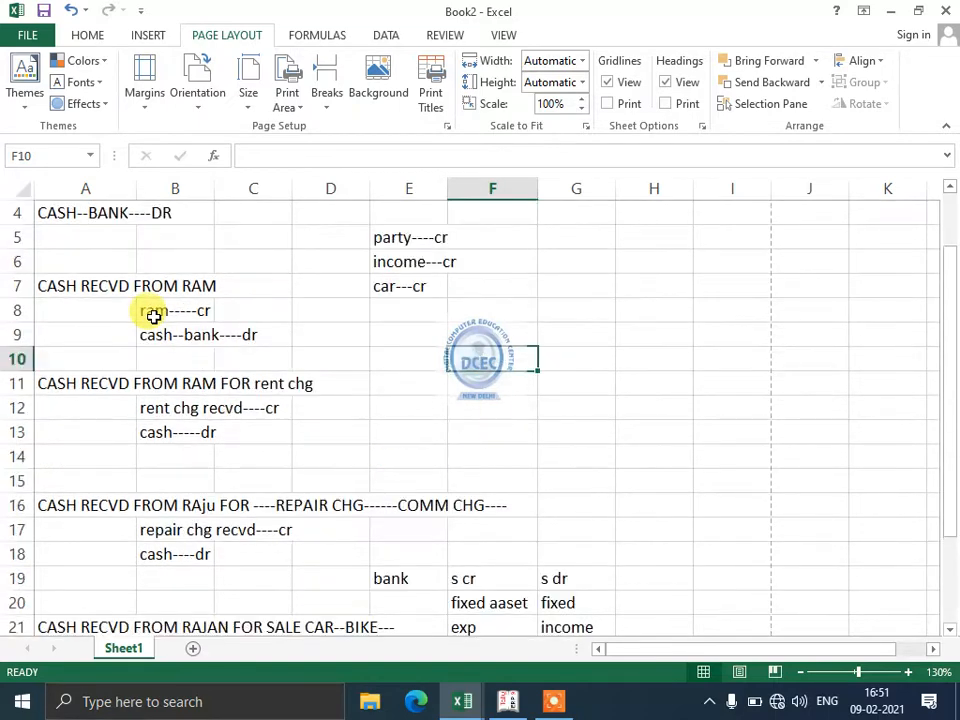
{"action": "scroll", "coordinate": [154, 320], "scroll_direction": "down", "scroll_amount": 7}
{"action": "left_click", "coordinate": [156, 328]}
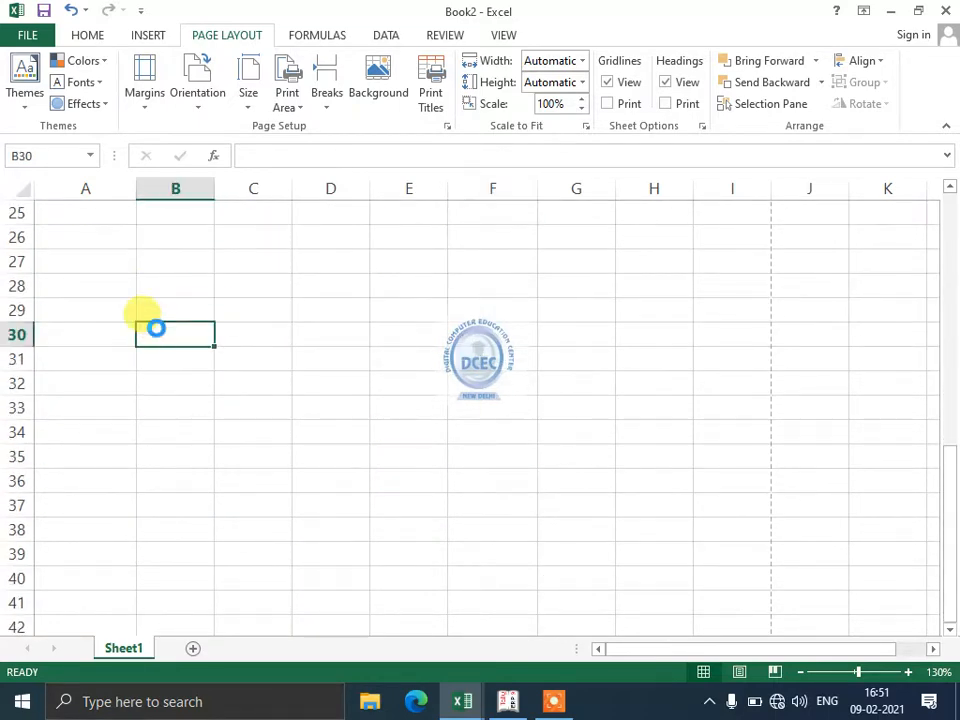
{"action": "key", "text": "ctrl+p"}
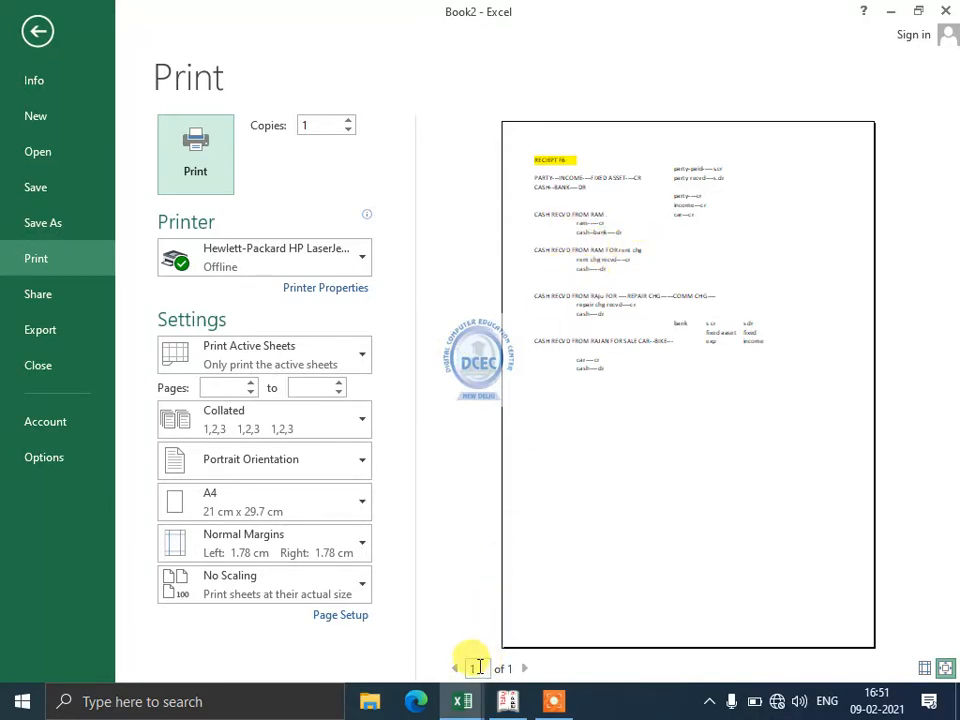
{"action": "left_click", "coordinate": [38, 33]}
{"action": "scroll", "coordinate": [195, 326], "scroll_direction": "up", "scroll_amount": 6}
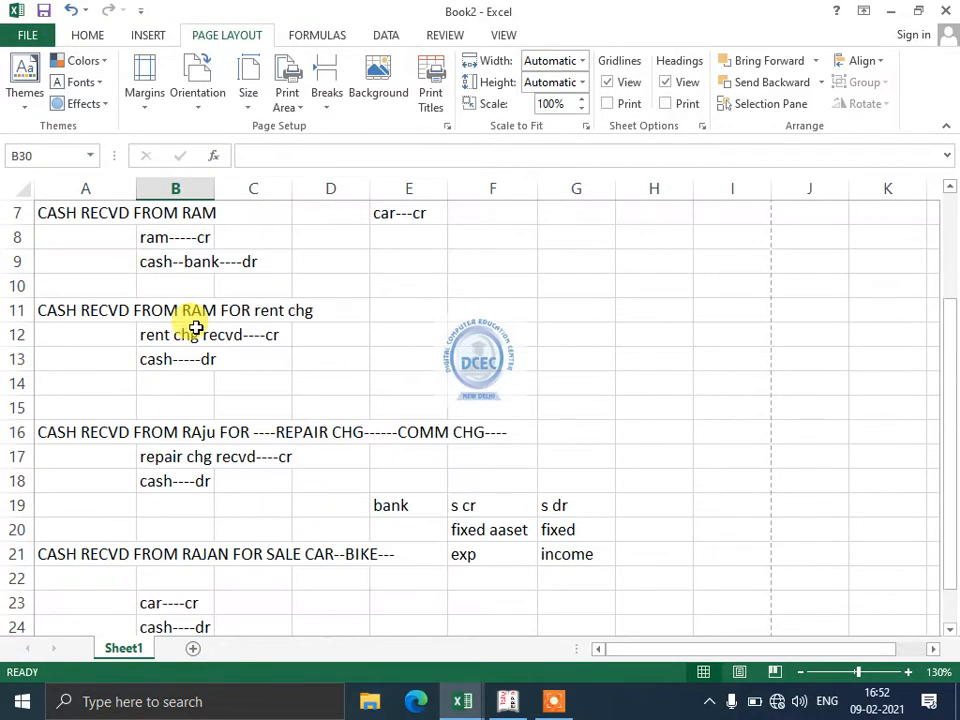
- Insert a page break at cell B12, the "rent chg recvd" entry
{"action": "left_click", "coordinate": [198, 335]}
{"action": "left_click", "coordinate": [328, 98]}
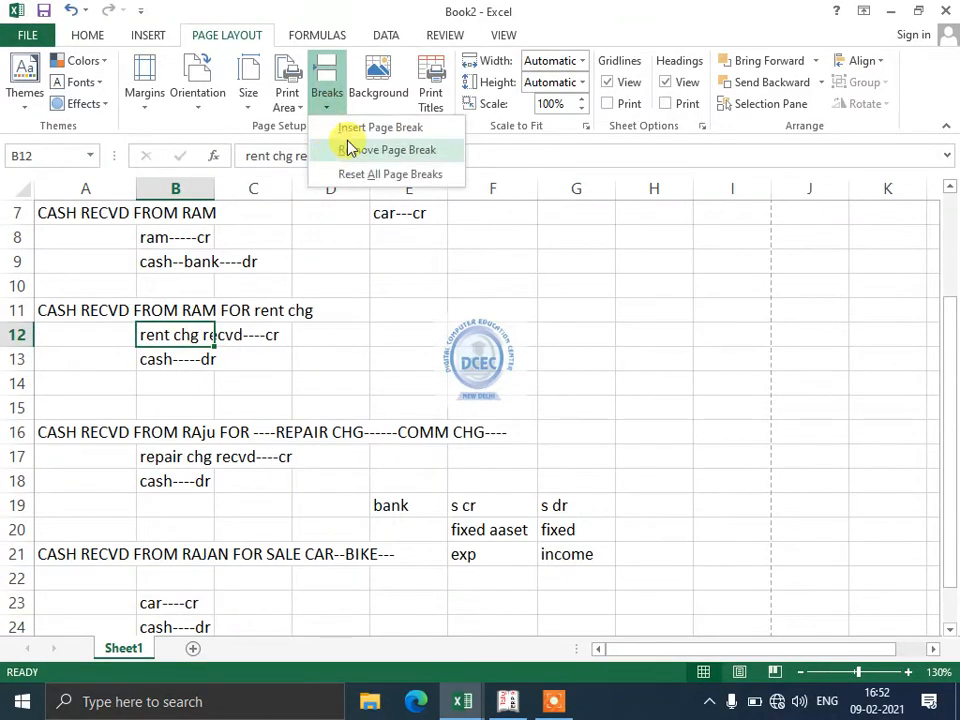
{"action": "left_click", "coordinate": [351, 131]}
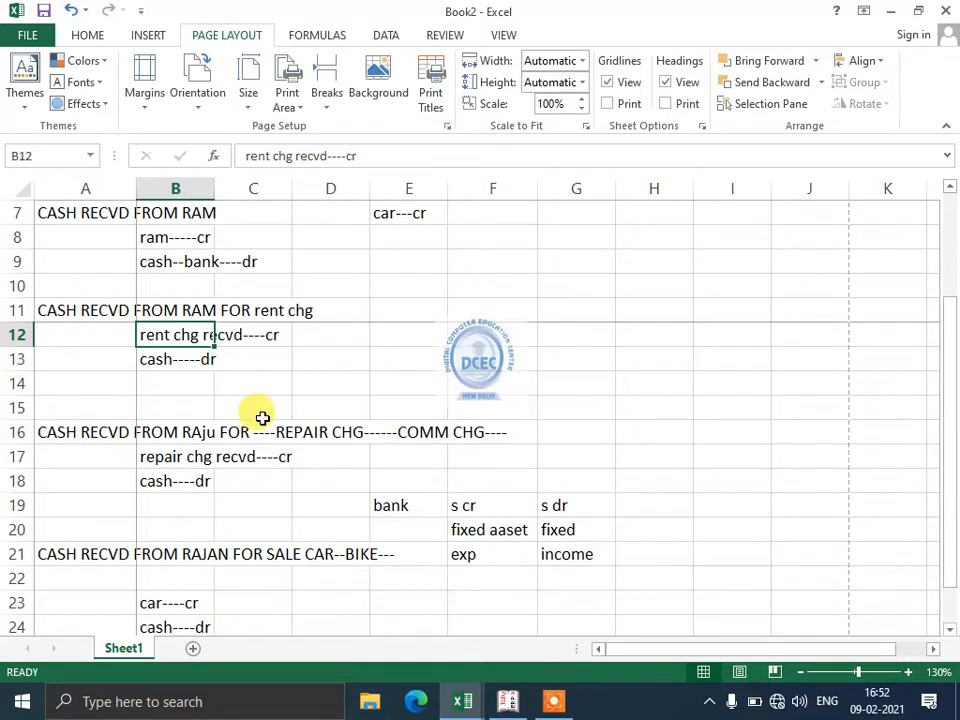
- Reset all page breaks to remove the one at cell B12
{"action": "left_click", "coordinate": [101, 253]}
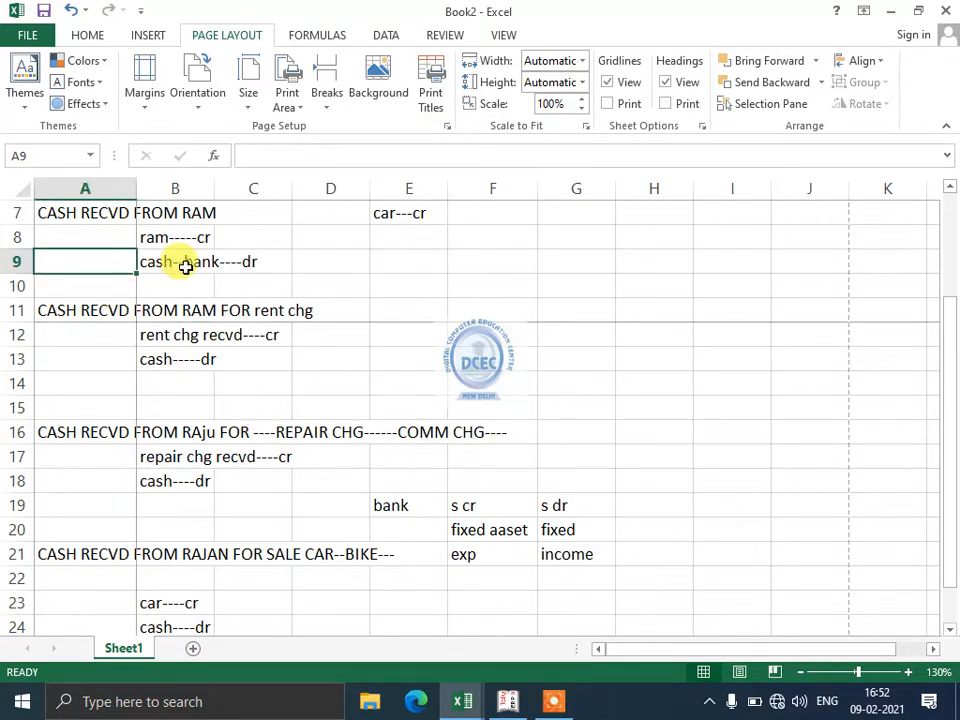
{"action": "left_click", "coordinate": [99, 375]}
{"action": "left_click", "coordinate": [198, 400]}
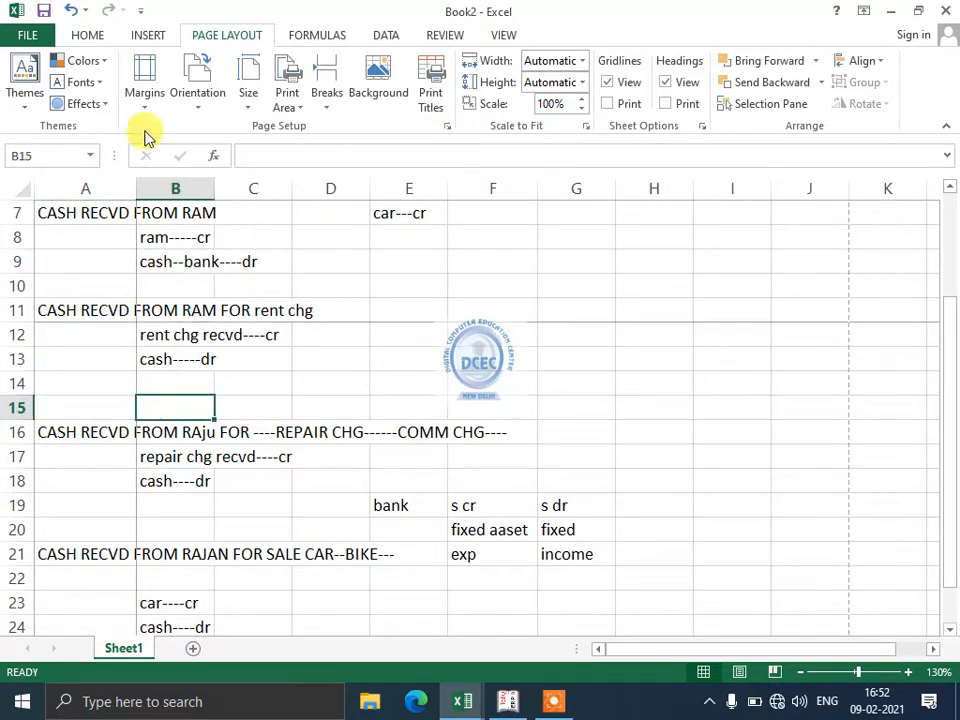
{"action": "left_click", "coordinate": [326, 100]}
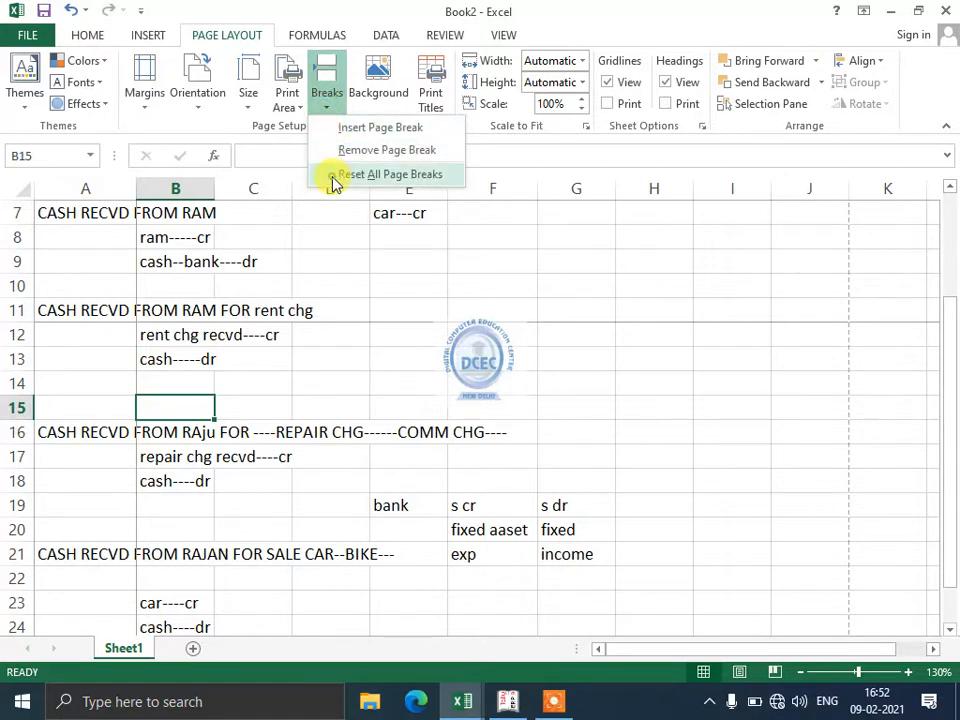
{"action": "left_click", "coordinate": [333, 176]}
- Insert a page break at cell D17, beside the "repair chg recvd" entry
{"action": "left_click", "coordinate": [315, 452]}
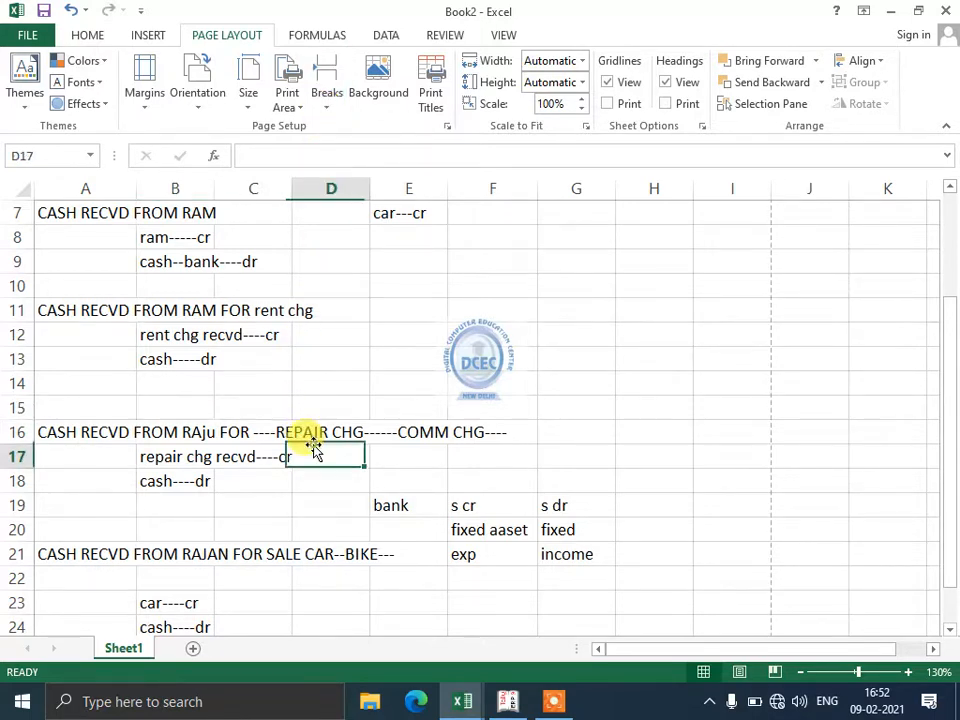
{"action": "left_click", "coordinate": [328, 104]}
{"action": "left_click", "coordinate": [344, 129]}
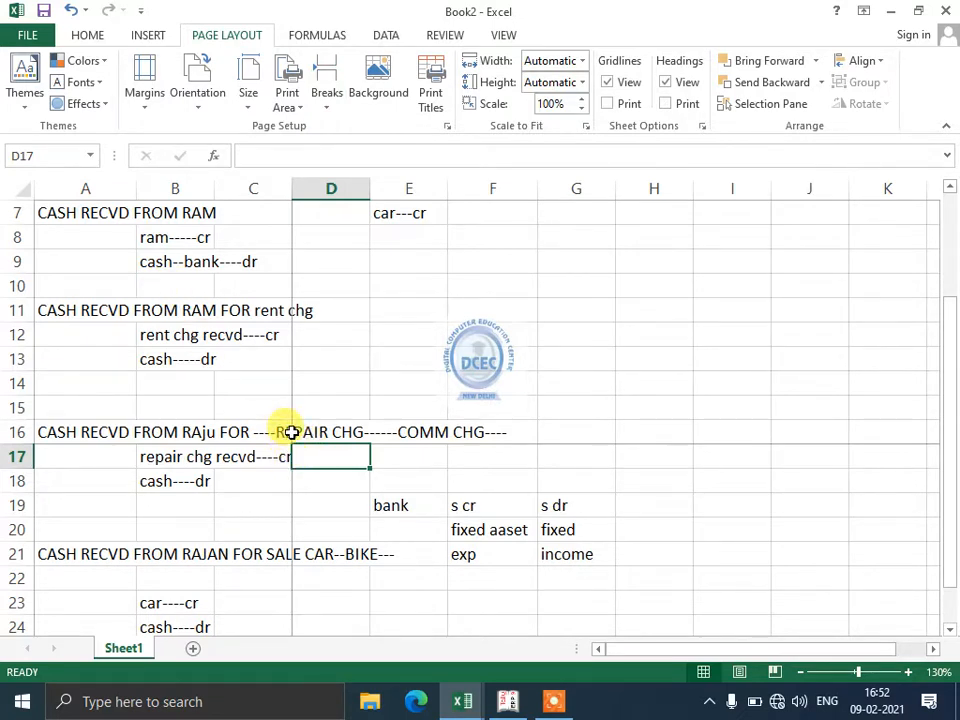
- Examine the sections separated by the page break and page through the print preview to the last page
{"action": "left_click_drag", "start_coordinate": [163, 267], "coordinate": [152, 289]}
{"action": "left_click", "coordinate": [412, 355]}
{"action": "scroll", "coordinate": [182, 454], "scroll_direction": "down", "scroll_amount": 1}
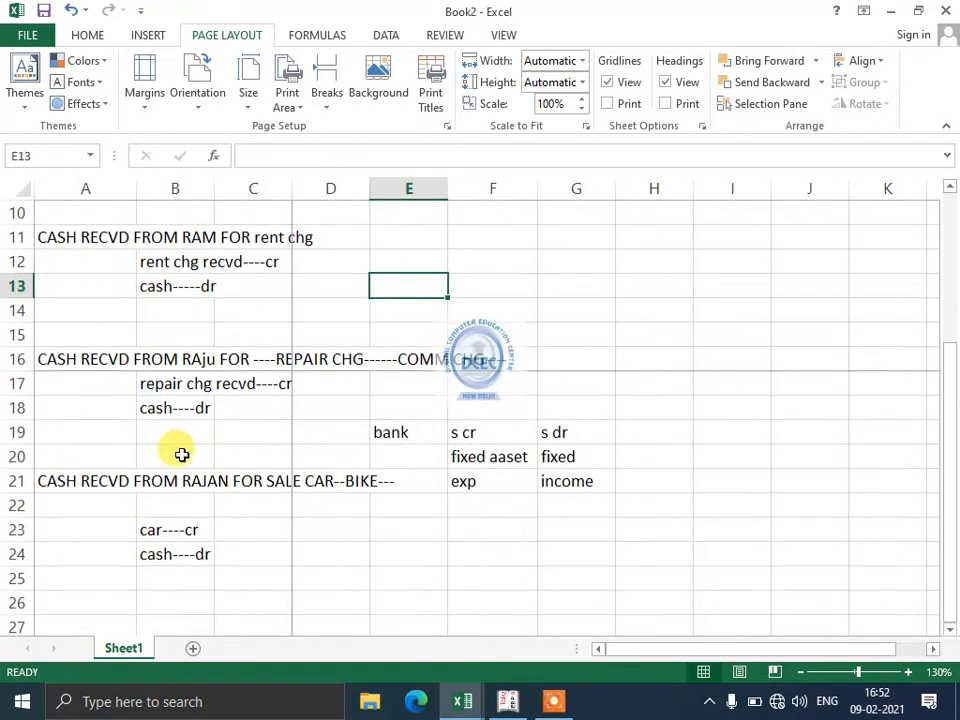
{"action": "left_click", "coordinate": [180, 454]}
{"action": "scroll", "coordinate": [300, 450], "scroll_direction": "down", "scroll_amount": 1}
{"action": "left_click", "coordinate": [419, 438]}
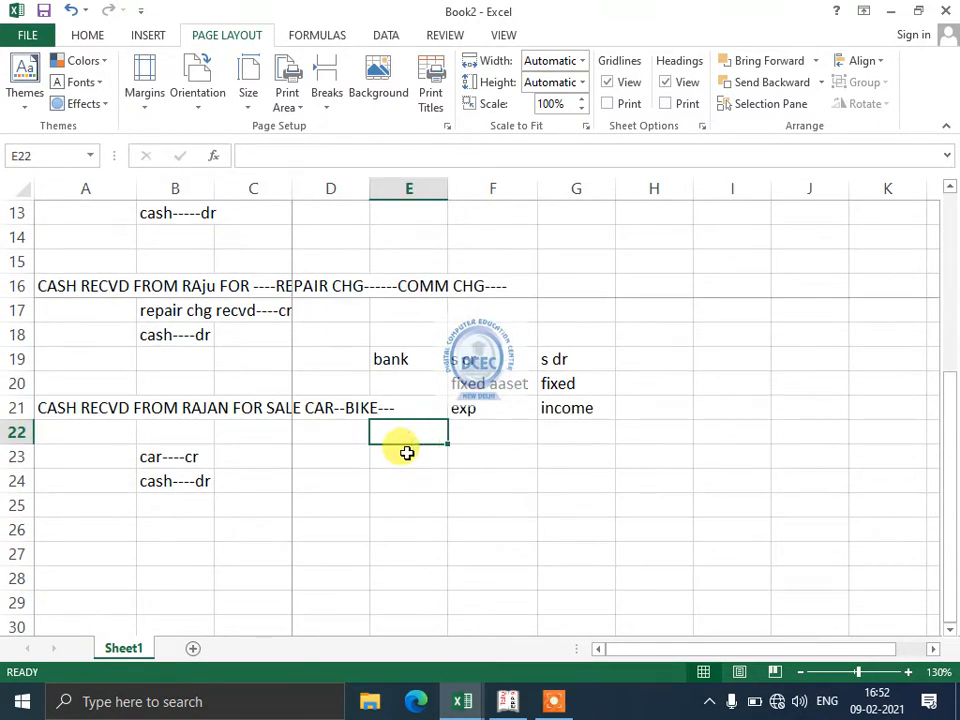
{"action": "key", "text": "ctrl+p"}
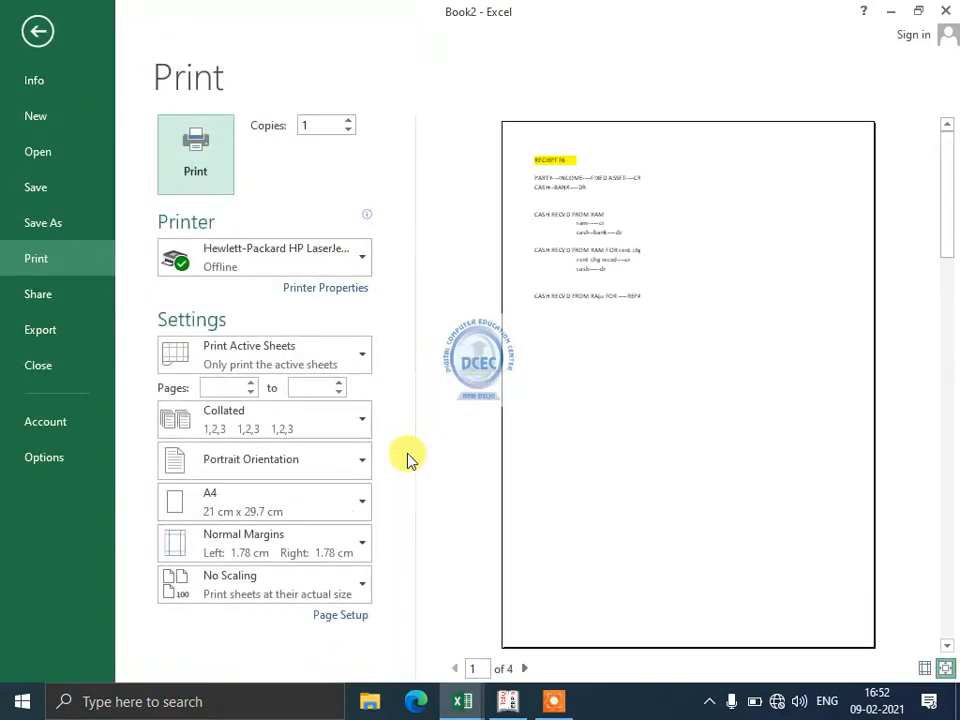
{"action": "left_click", "coordinate": [526, 672]}
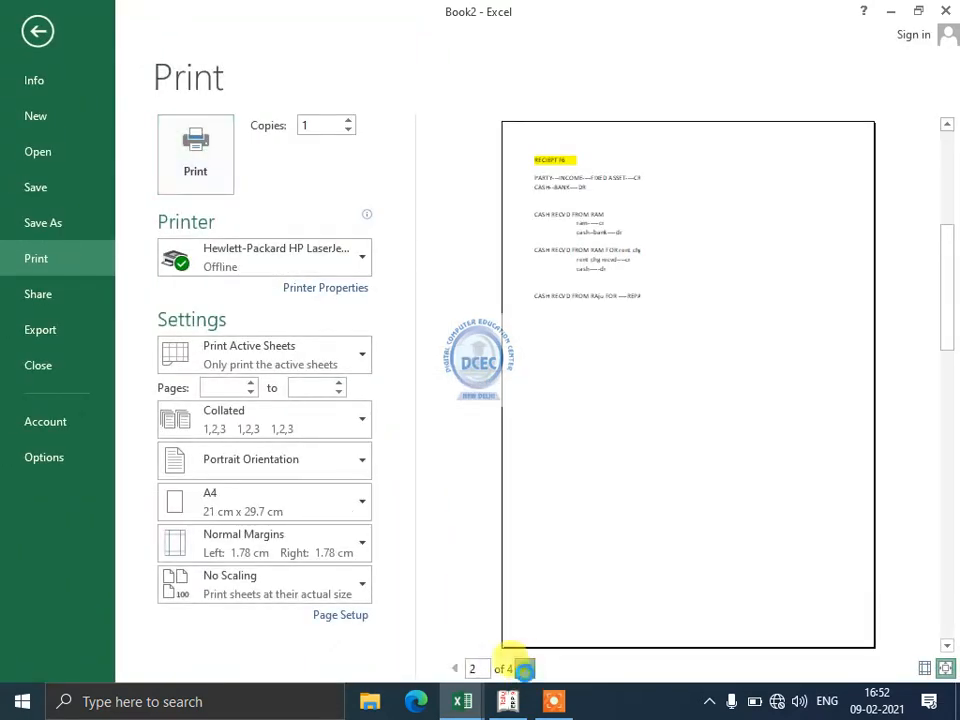
{"action": "left_click", "coordinate": [526, 672]}
{"action": "left_click", "coordinate": [526, 672]}
{"action": "key", "text": "Escape"}
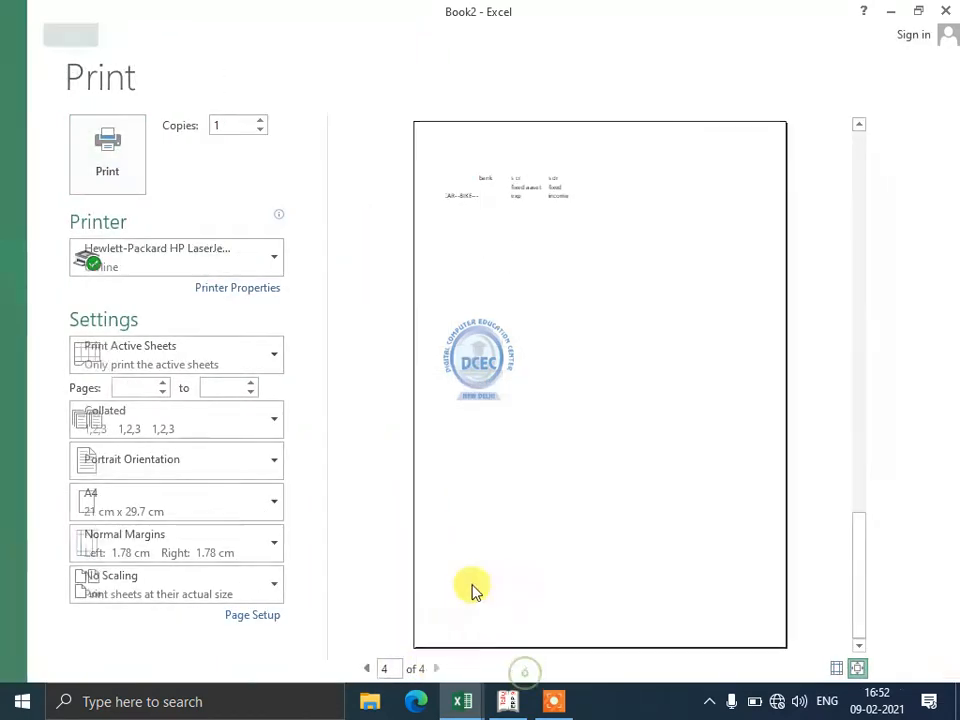
- Reset all page breaks on the sheet to remove the break at cell D17
{"action": "left_click", "coordinate": [206, 258]}
{"action": "left_click", "coordinate": [248, 393]}
{"action": "left_click", "coordinate": [381, 405]}
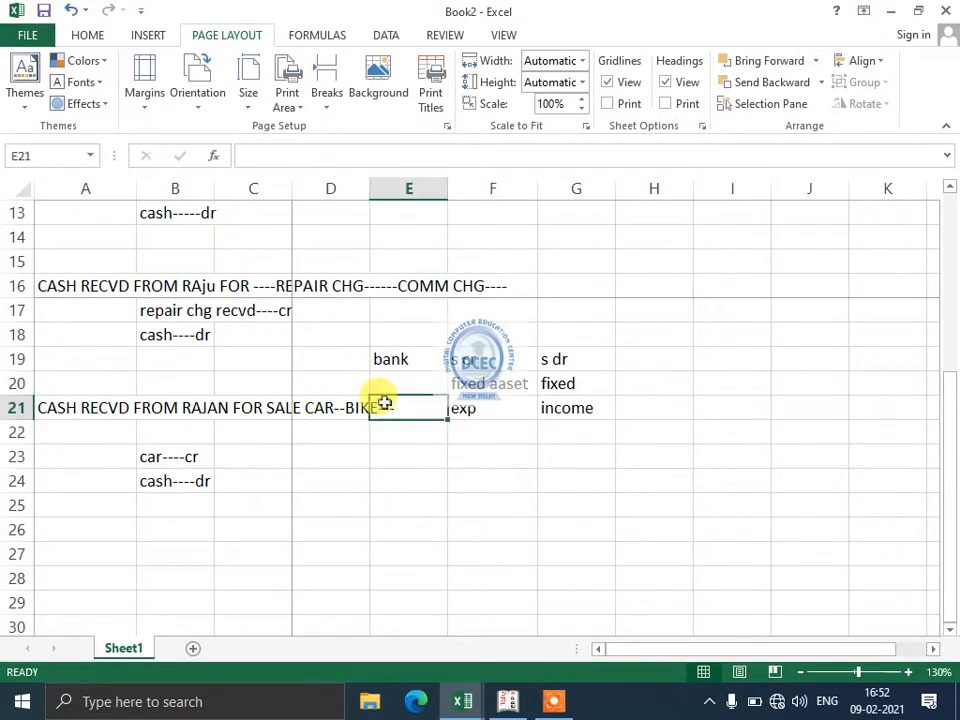
{"action": "scroll", "coordinate": [384, 401], "scroll_direction": "up", "scroll_amount": 4}
{"action": "left_click", "coordinate": [352, 358]}
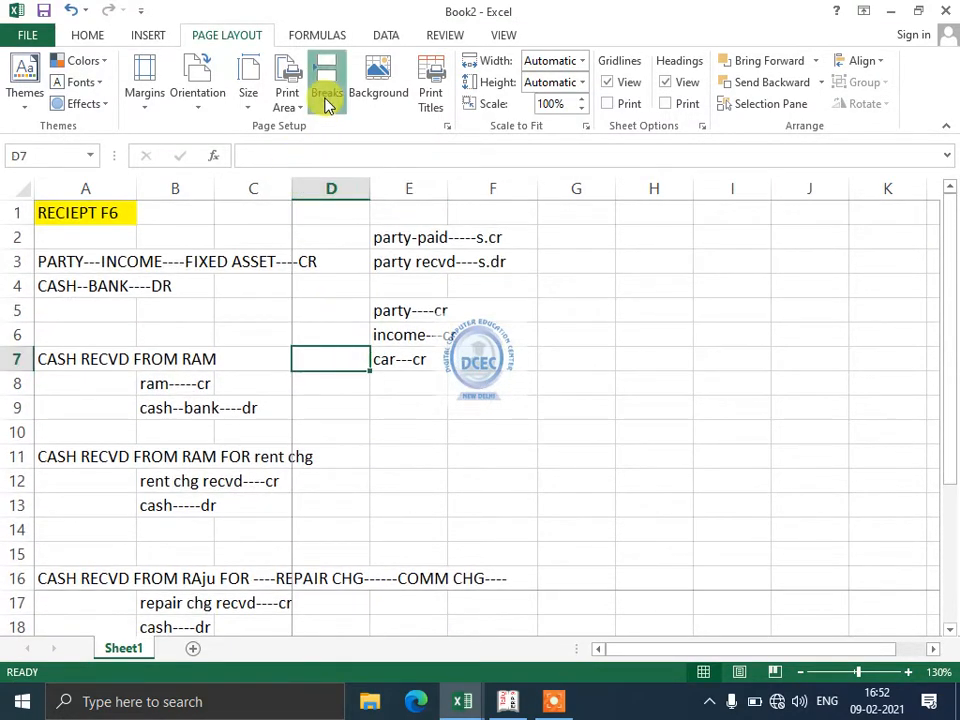
{"action": "left_click", "coordinate": [325, 98]}
{"action": "left_click", "coordinate": [332, 171]}
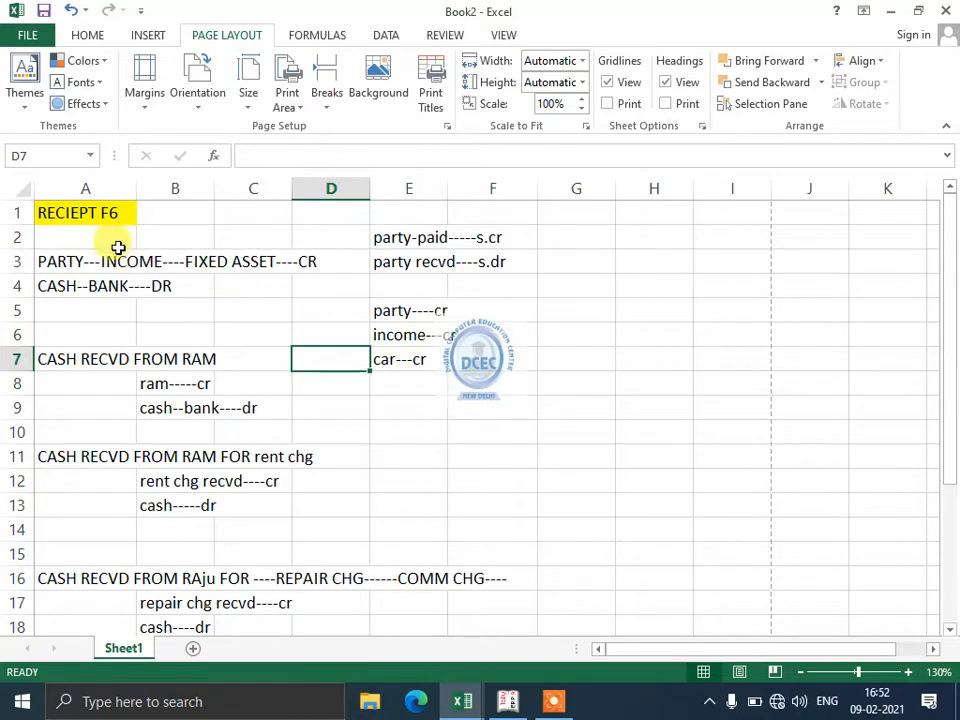
{"action": "left_click_drag", "start_coordinate": [80, 210], "coordinate": [330, 408]}
{"action": "left_click", "coordinate": [250, 330]}
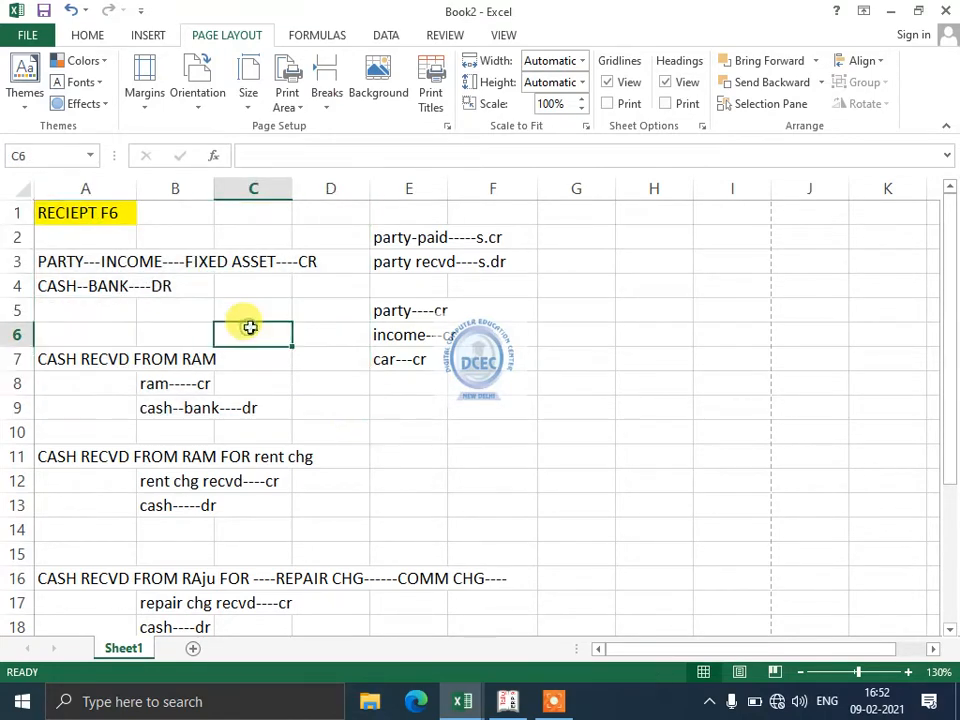
- Set a sheet background offline, using the picture of a woman in a red uniform from the Wallpapers folder
{"action": "left_click", "coordinate": [396, 94]}
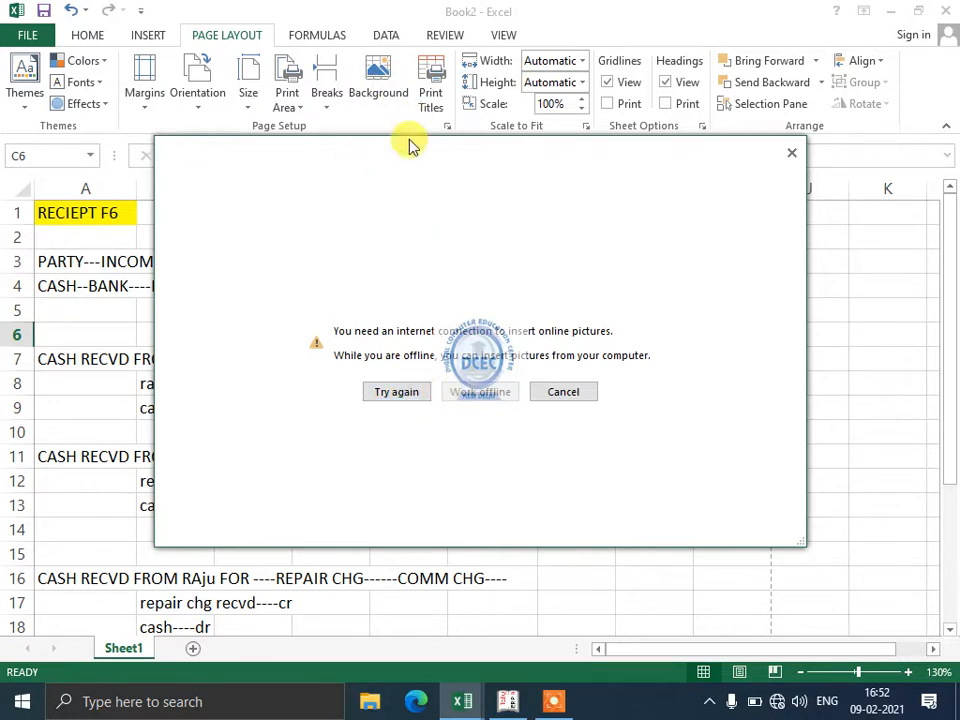
{"action": "left_click", "coordinate": [386, 88]}
{"action": "left_click", "coordinate": [384, 86]}
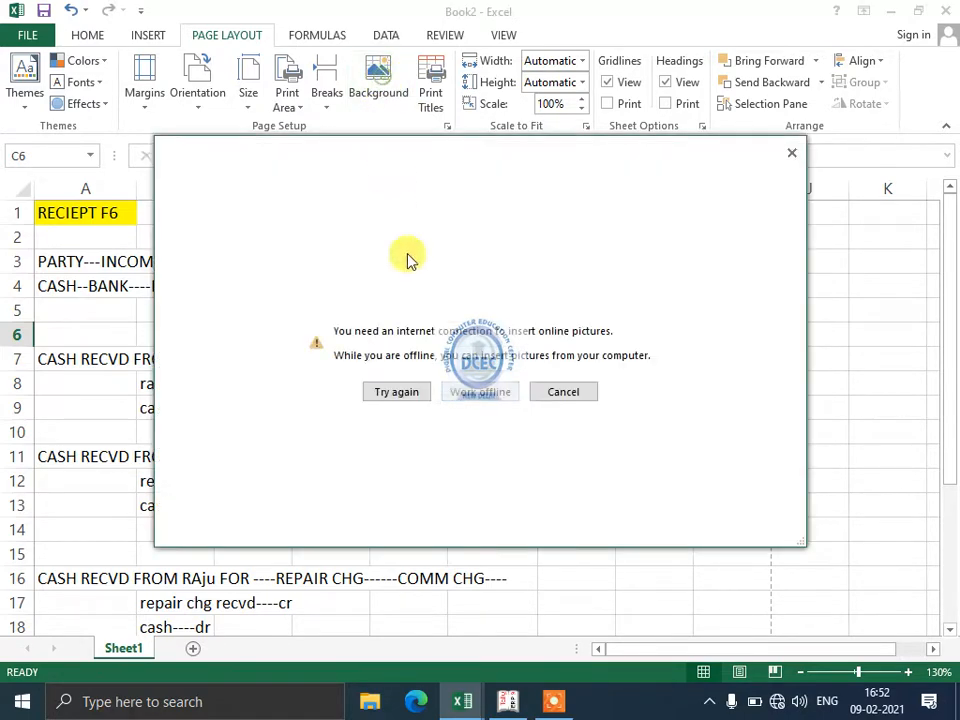
{"action": "left_click", "coordinate": [485, 399]}
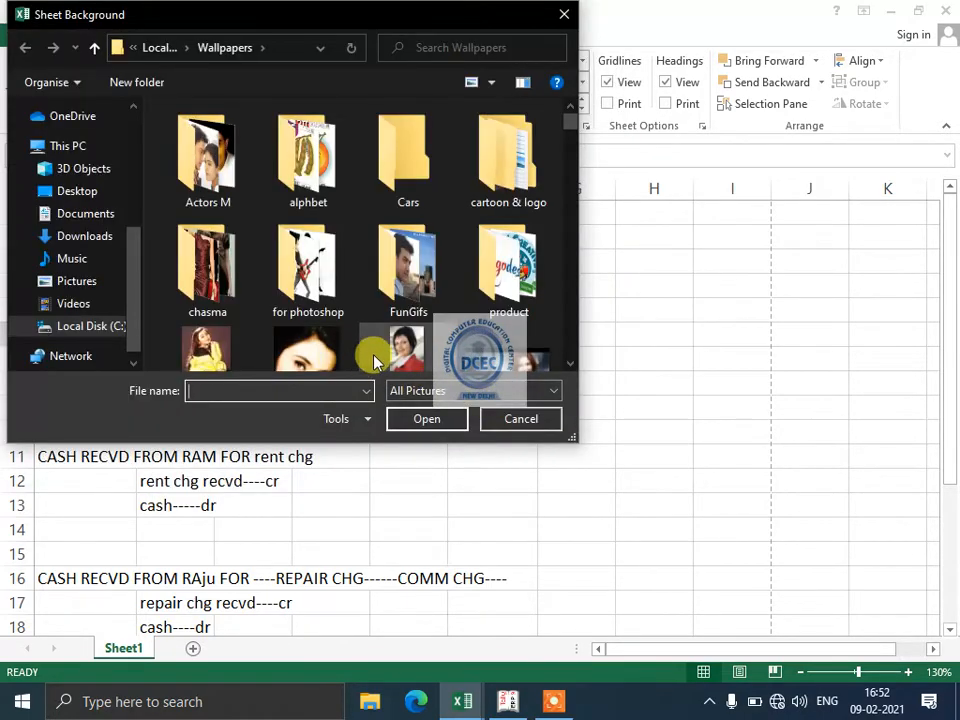
{"action": "left_click", "coordinate": [375, 360]}
{"action": "left_click", "coordinate": [414, 419]}
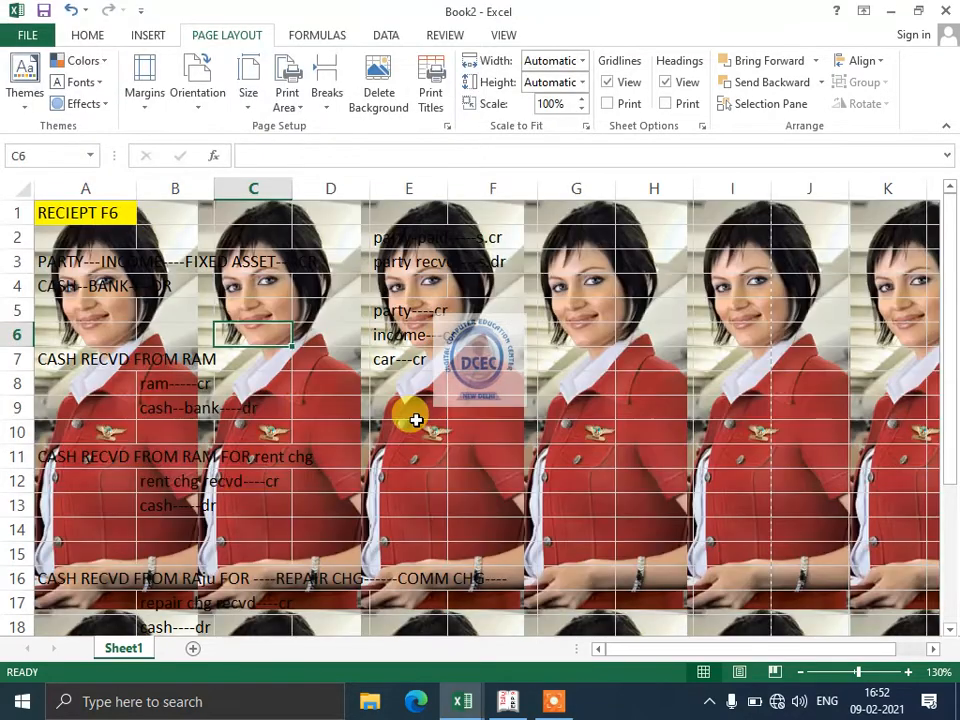
- Delete the sheet background and set it again offline with the picture of the woman in the red uniform
{"action": "left_click", "coordinate": [380, 100]}
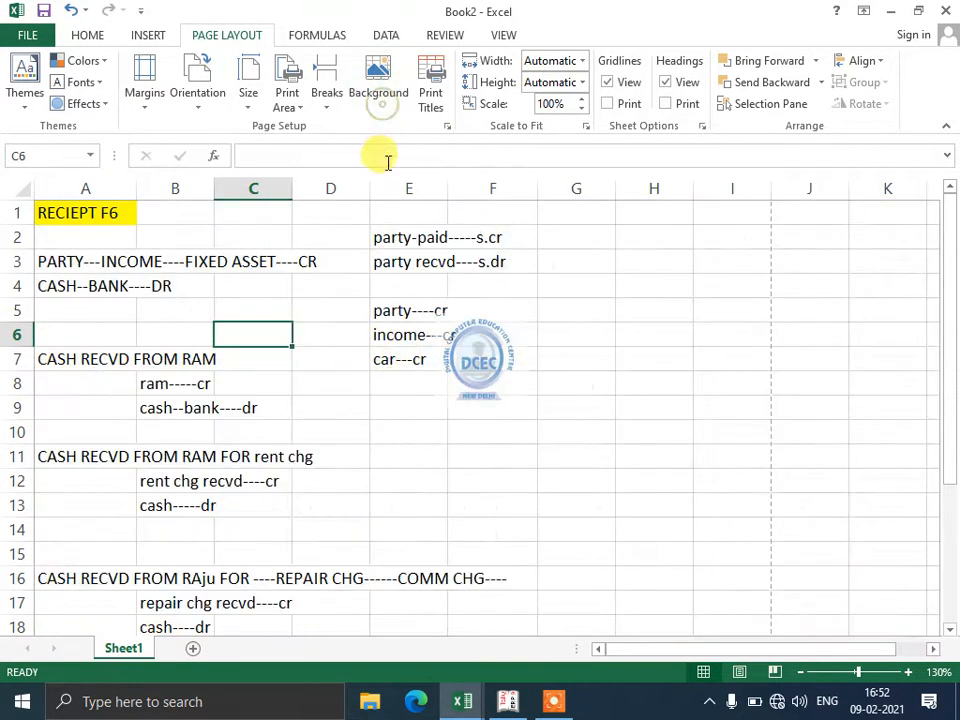
{"action": "left_click", "coordinate": [378, 95]}
{"action": "left_click", "coordinate": [476, 392]}
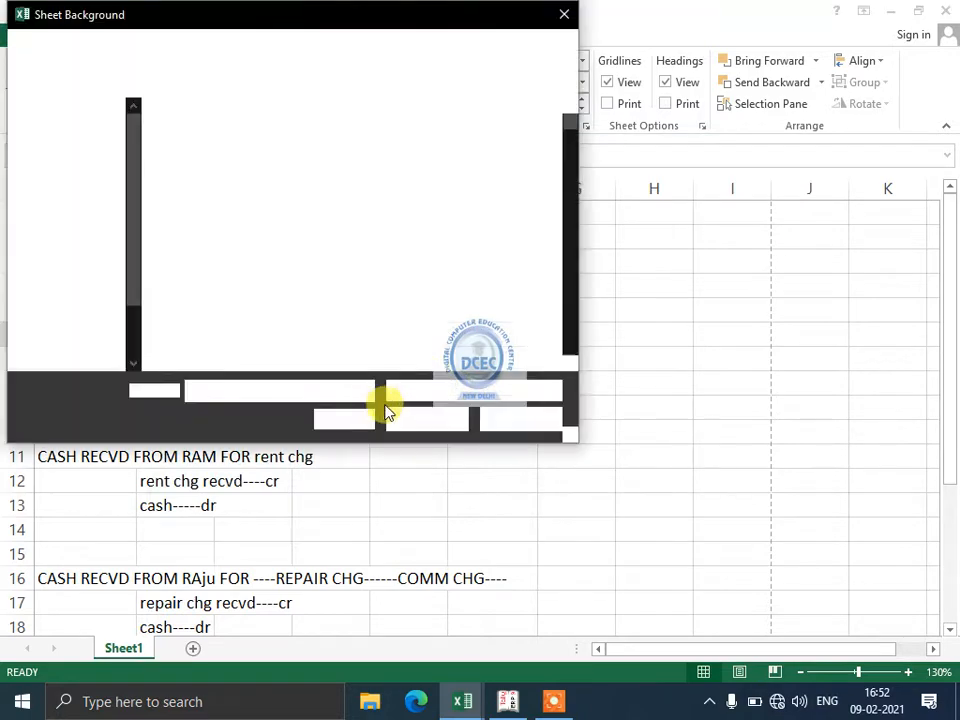
{"action": "left_click", "coordinate": [412, 362]}
{"action": "left_click", "coordinate": [426, 419]}
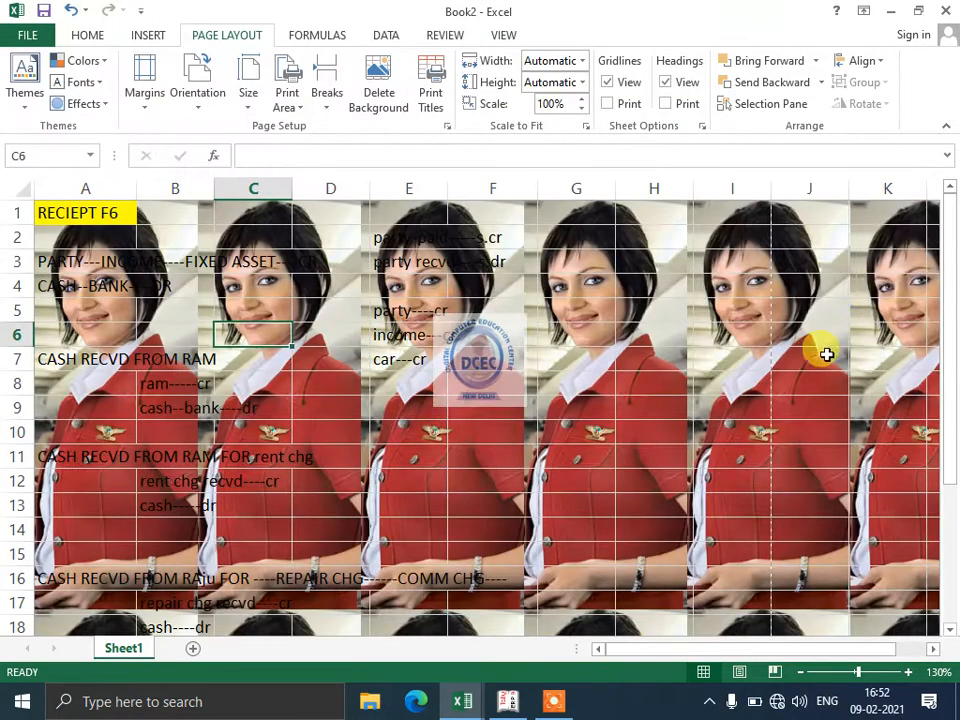
- Check the sheet with its background in the print preview, and delete the sheet background
{"action": "left_click_drag", "start_coordinate": [948, 265], "coordinate": [949, 199]}
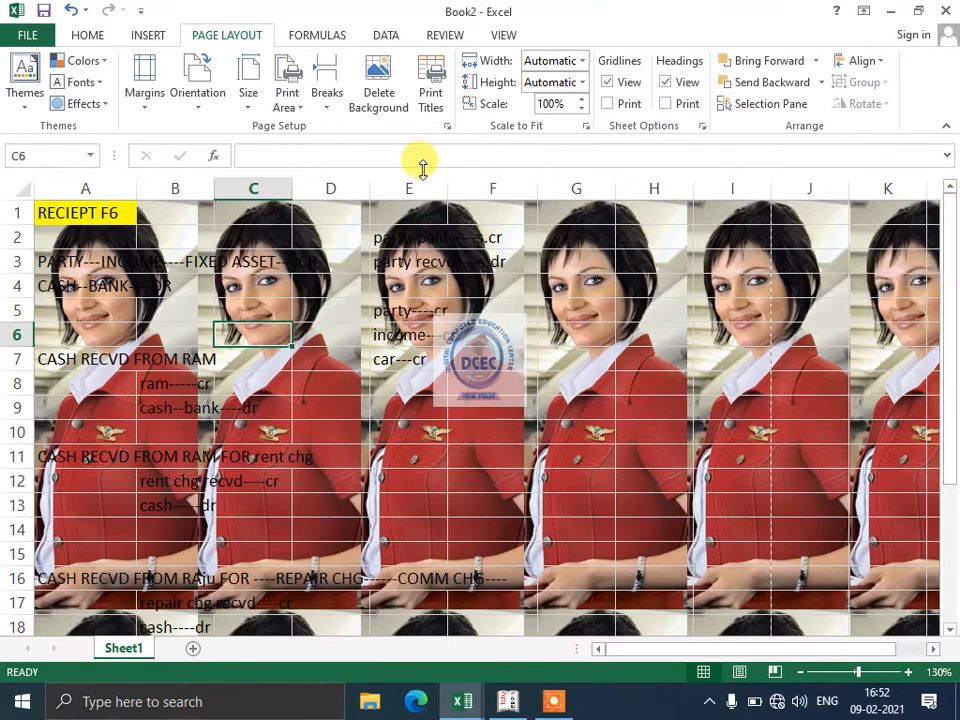
{"action": "key", "text": "ctrl+p"}
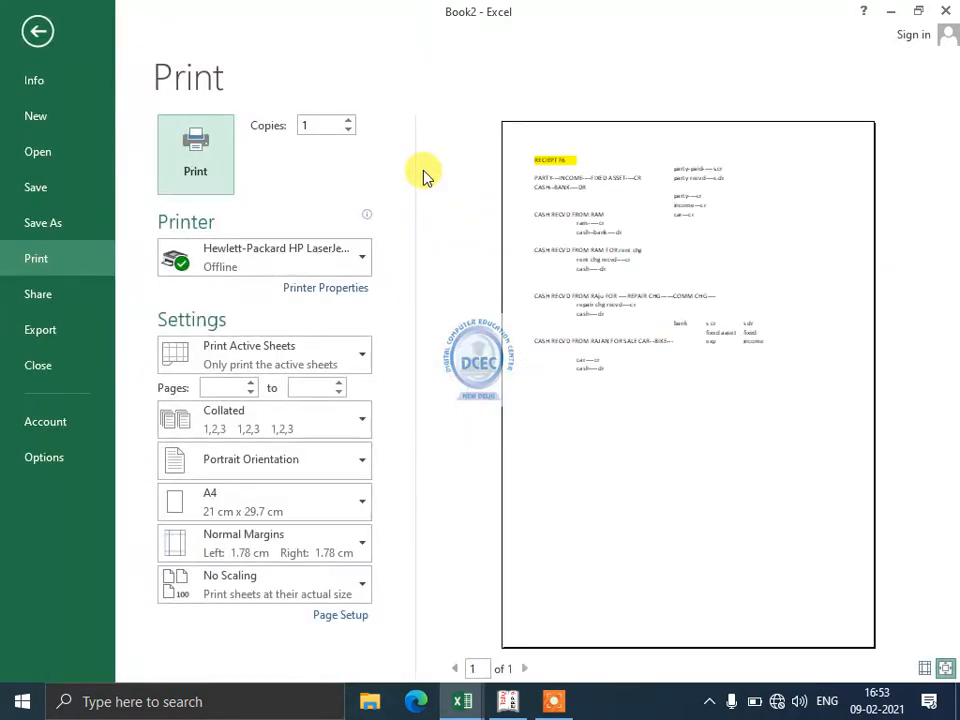
{"action": "key", "text": "Escape"}
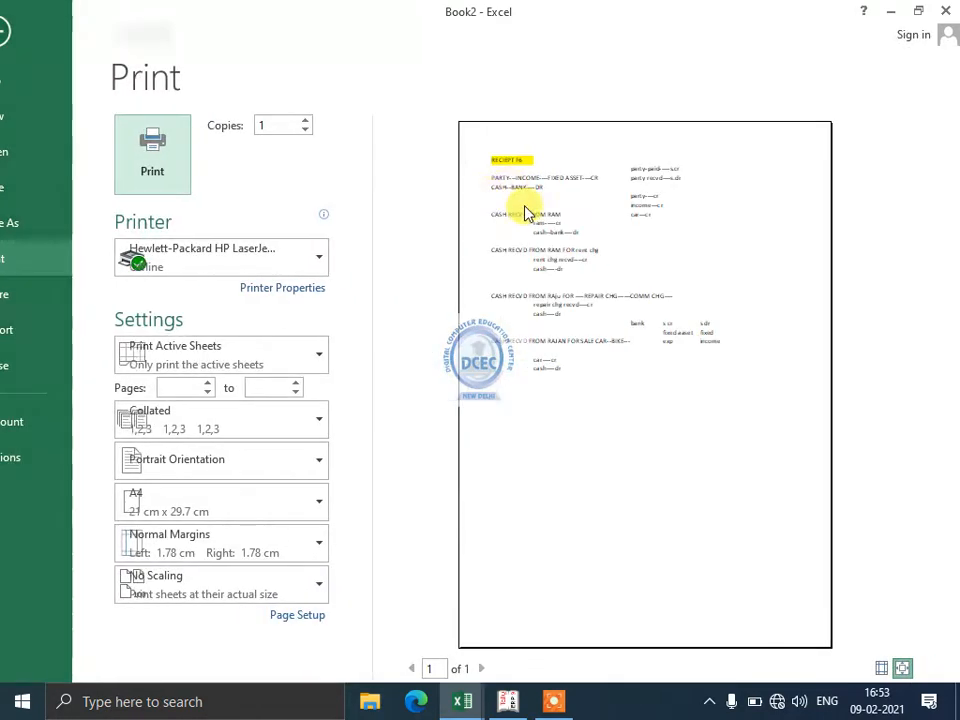
{"action": "left_click_drag", "start_coordinate": [944, 258], "coordinate": [922, 244]}
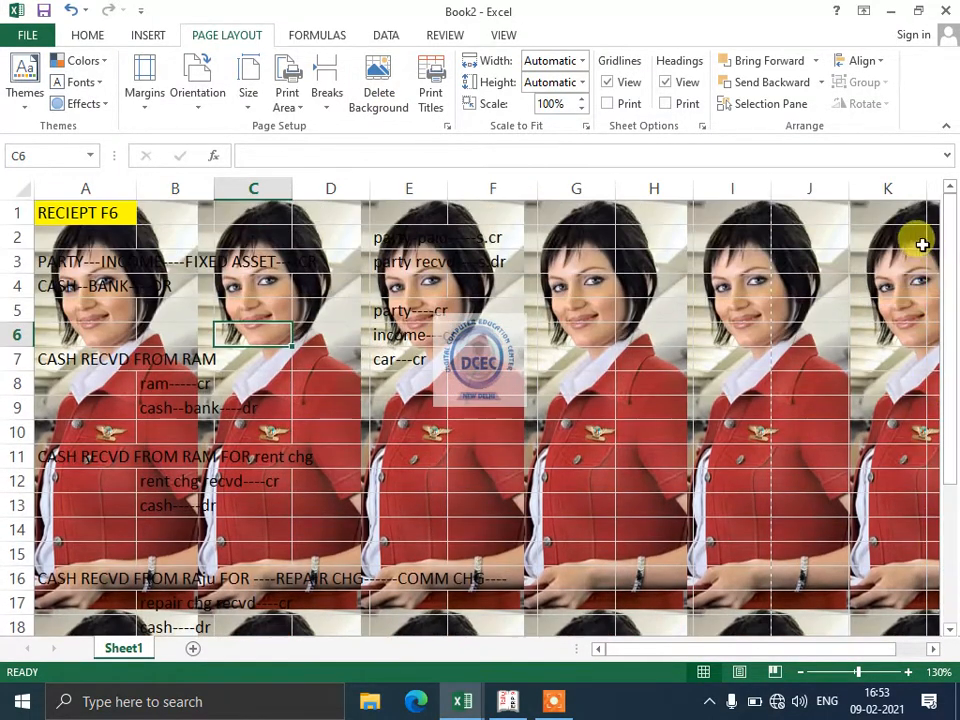
{"action": "left_click", "coordinate": [373, 92]}
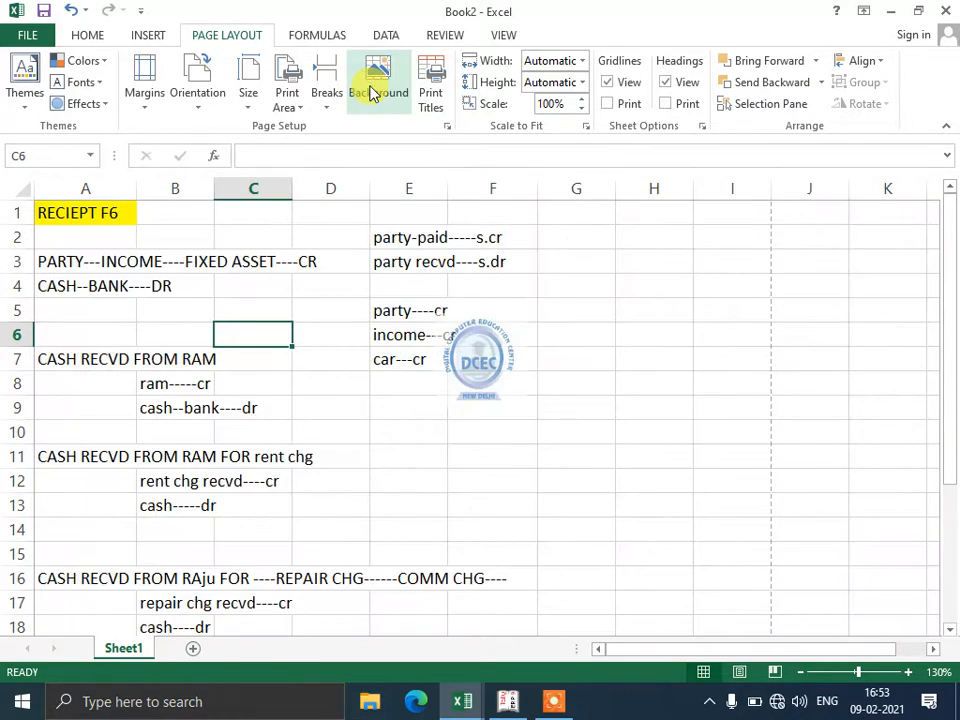
- Examine the Sheet, Page, Margins and Header/Footer settings in Page Setup
{"action": "left_click", "coordinate": [433, 84]}
{"action": "left_click_drag", "start_coordinate": [585, 90], "coordinate": [413, 82]}
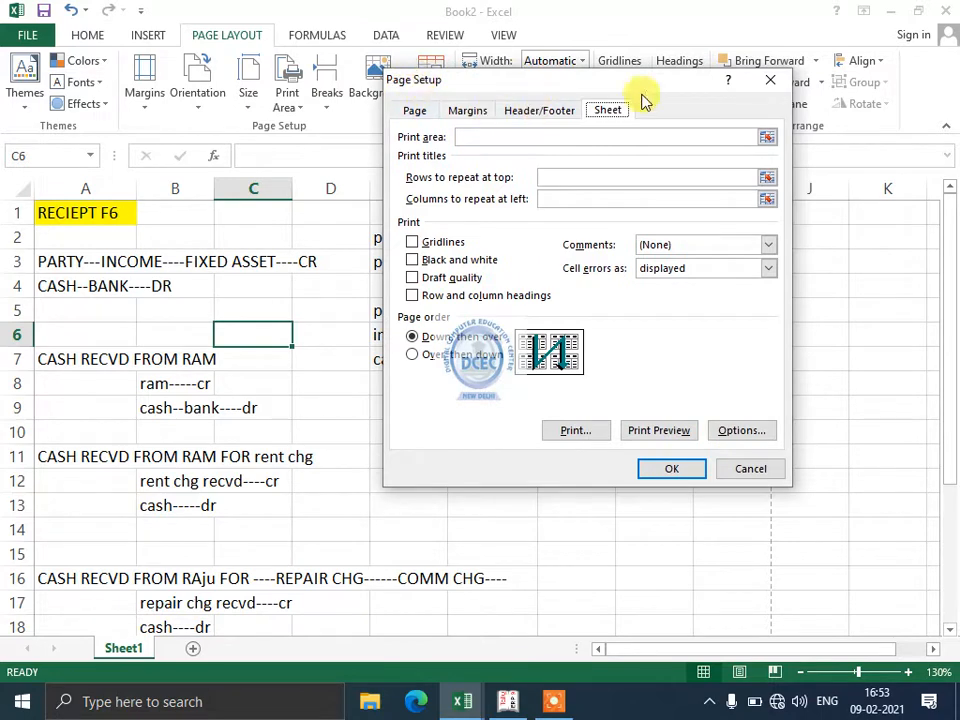
{"action": "left_click", "coordinate": [770, 80]}
{"action": "left_click", "coordinate": [429, 84]}
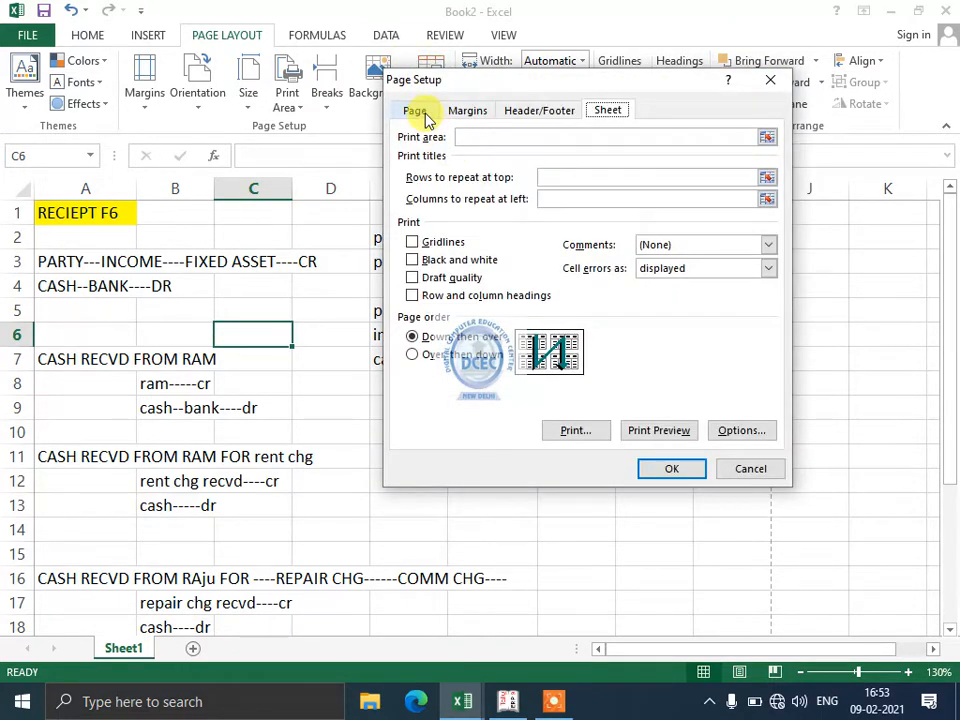
{"action": "left_click", "coordinate": [416, 112]}
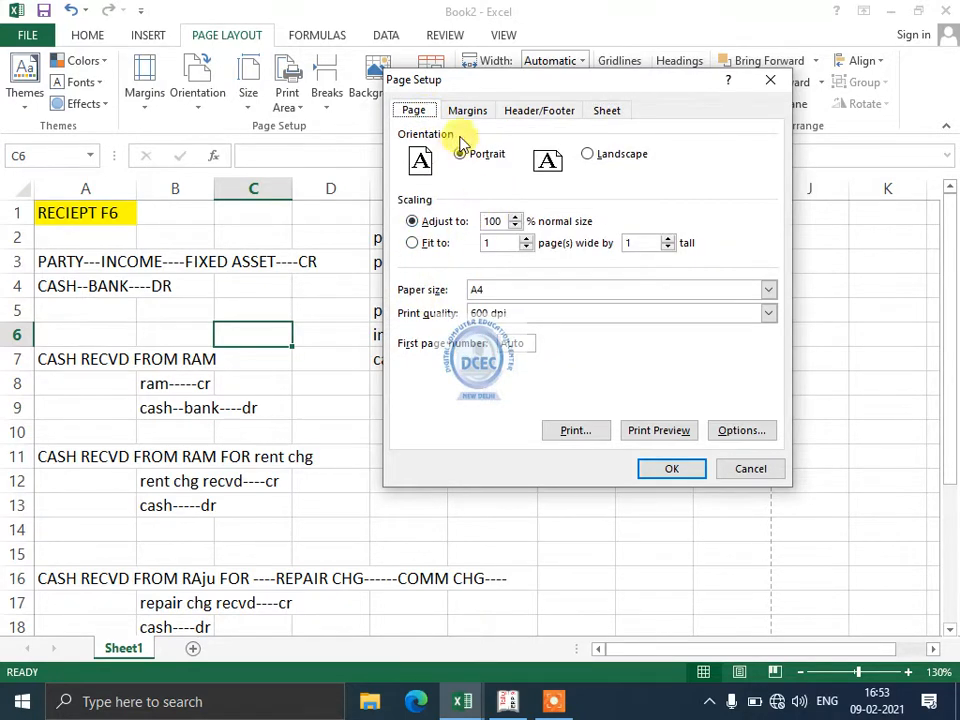
{"action": "left_click", "coordinate": [467, 110]}
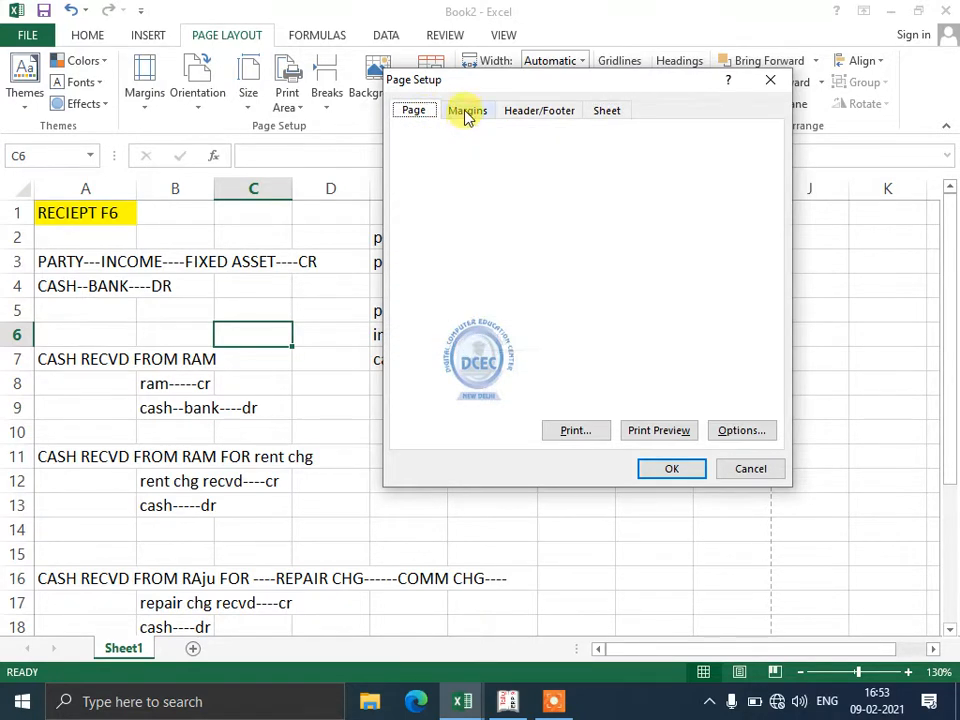
{"action": "left_click", "coordinate": [535, 112]}
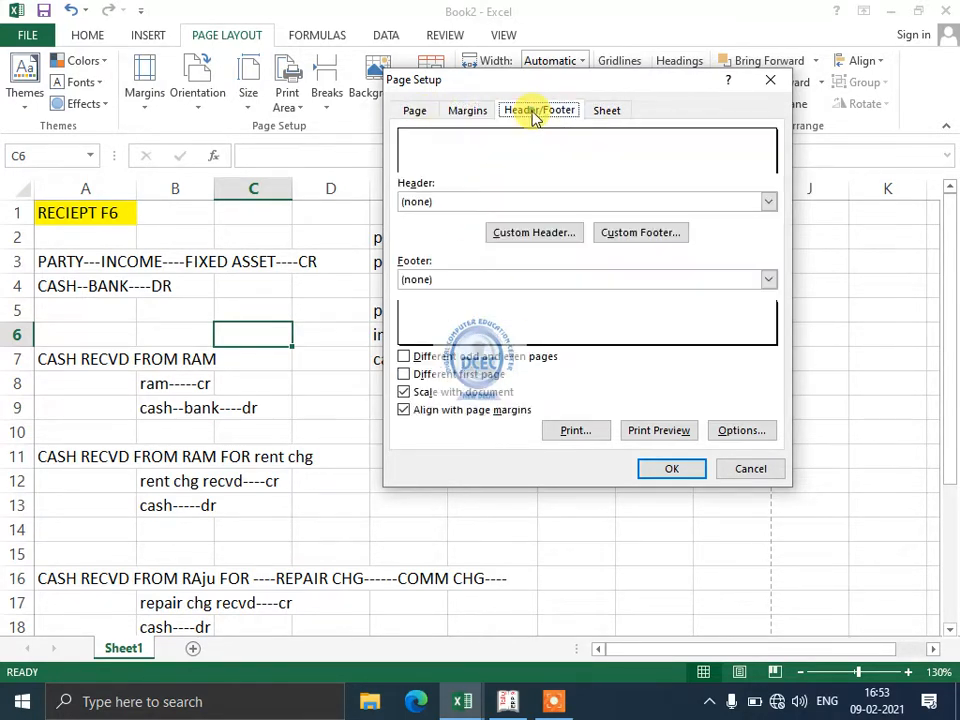
{"action": "left_click", "coordinate": [485, 161]}
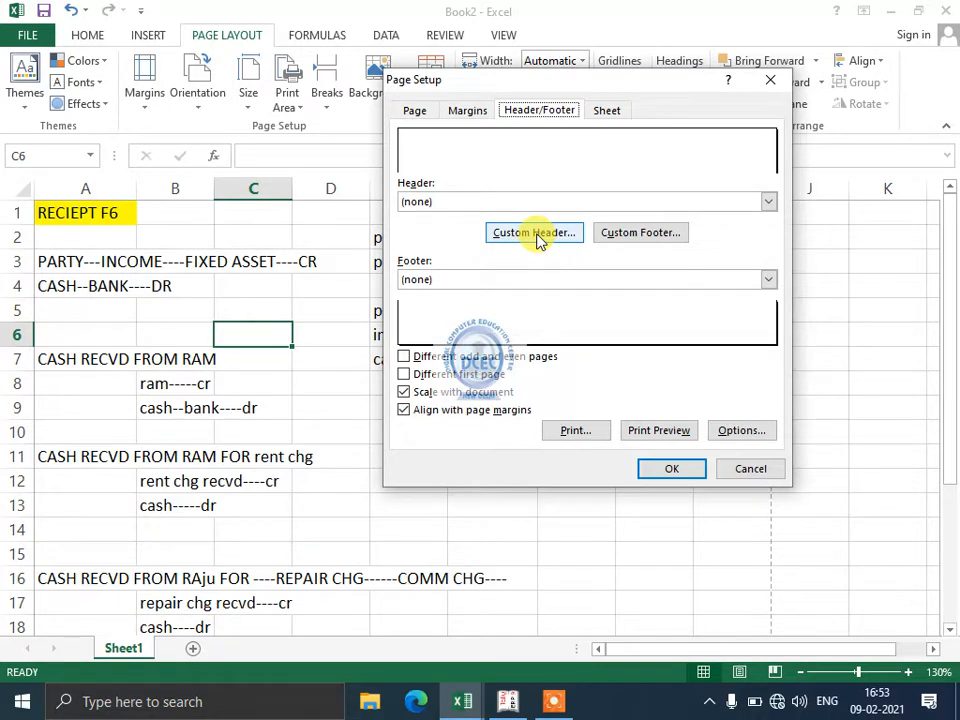
- Create a custom header with "sASa" in the left section, "qw" in the center and "qwqw" in the right section
{"action": "left_click", "coordinate": [536, 234]}
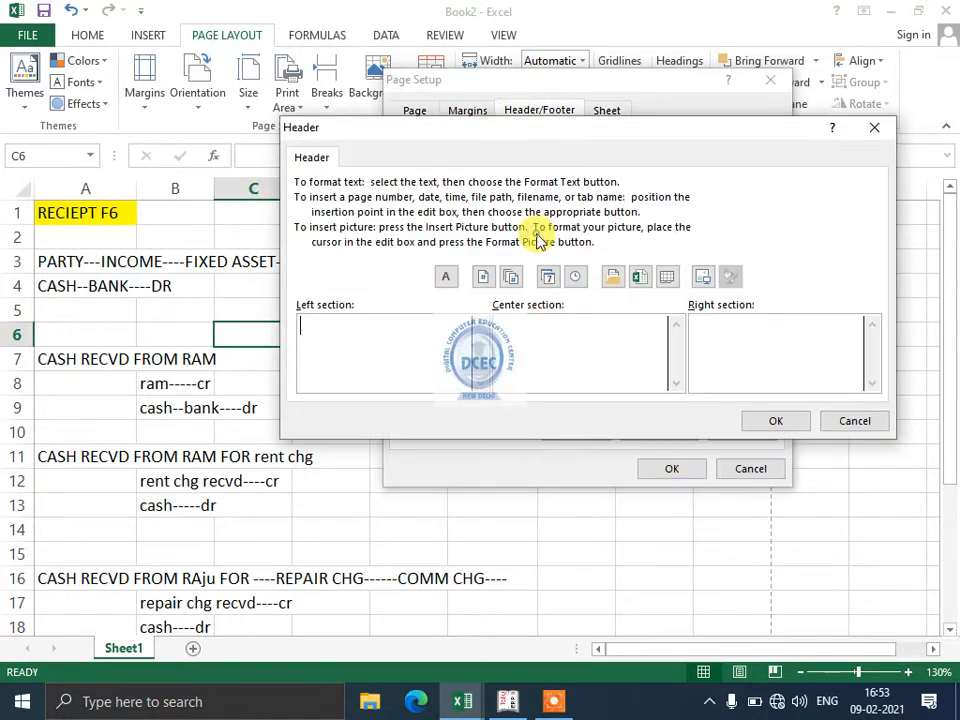
{"action": "type", "text": "qw"}
{"action": "left_click", "coordinate": [740, 350]}
{"action": "type", "text": "qwqw"}
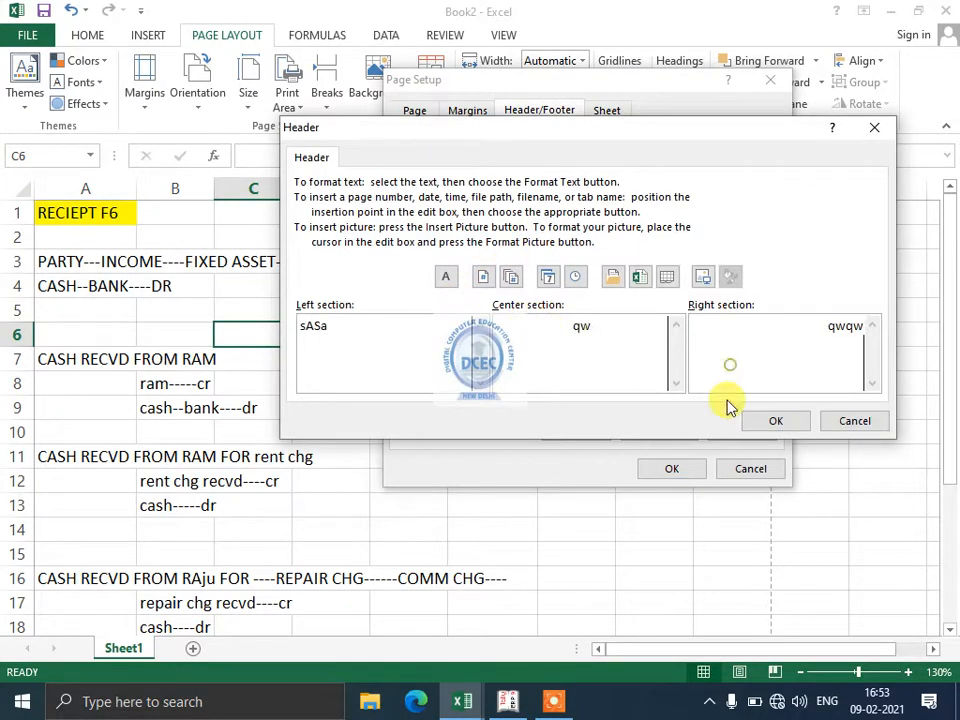
{"action": "left_click", "coordinate": [776, 421]}
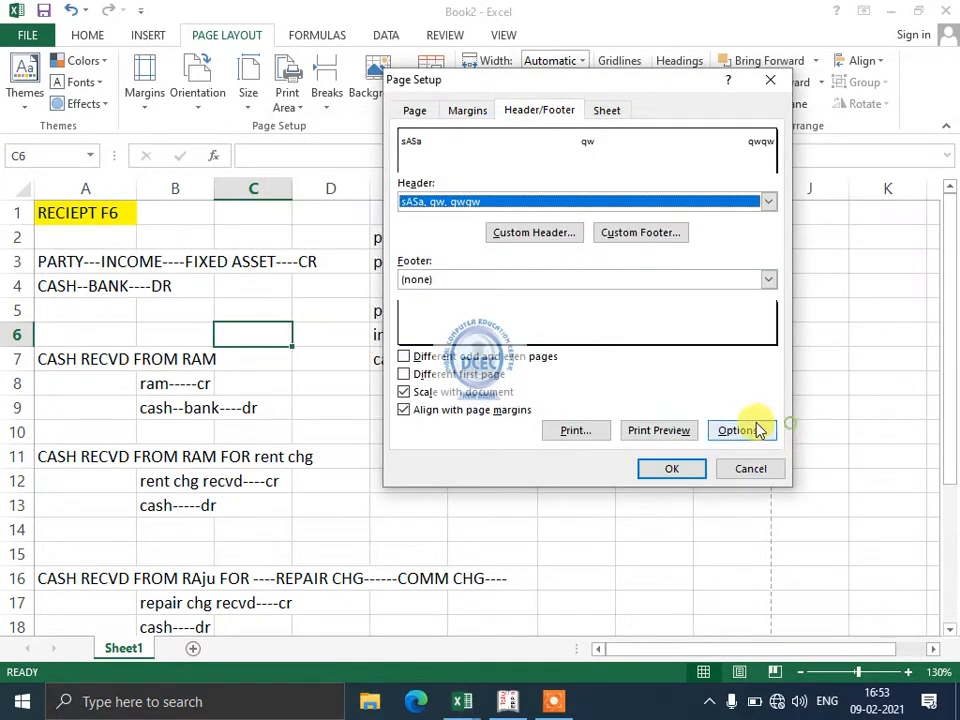
- Create a custom footer with "ewew" in the left section, "wwewew" in the center and "fefere" in the right section
{"action": "left_click", "coordinate": [624, 234]}
{"action": "type", "text": "ewew"}
{"action": "left_click", "coordinate": [581, 349]}
{"action": "type", "text": "wwewe"}
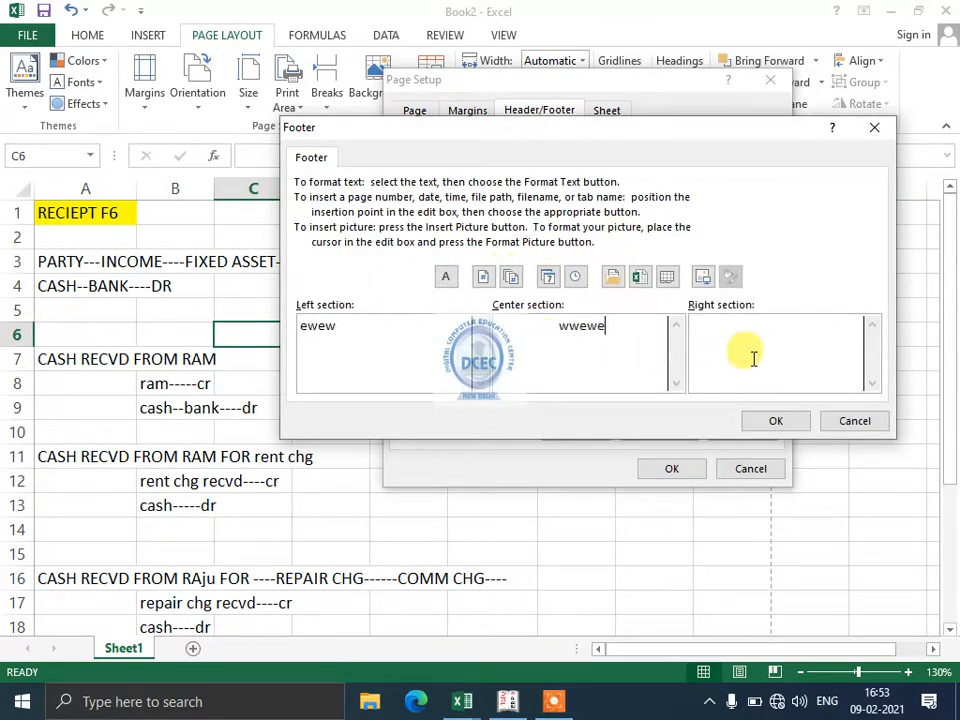
{"action": "left_click", "coordinate": [755, 359]}
{"action": "type", "text": "fefere"}
{"action": "left_click", "coordinate": [768, 427]}
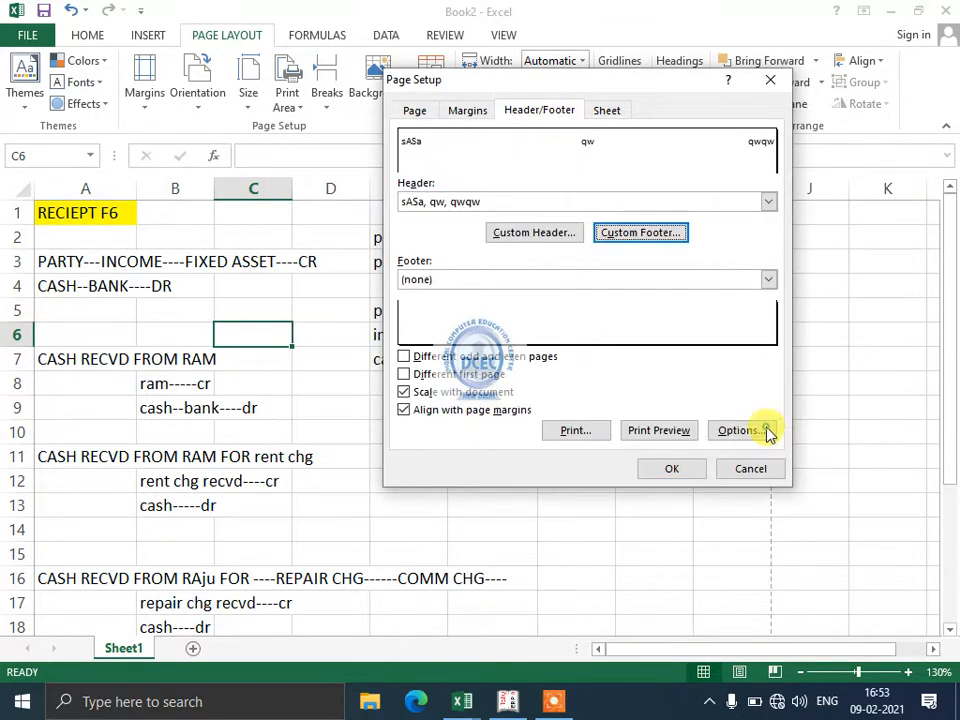
- Apply the custom header and footer and check them in the print preview
{"action": "left_click", "coordinate": [667, 472]}
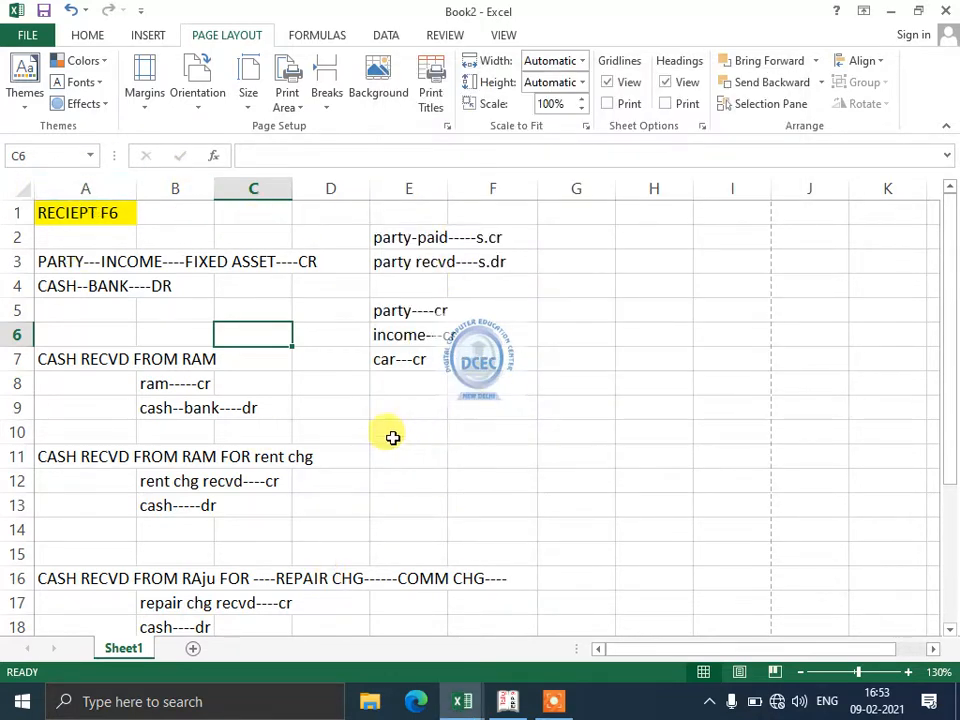
{"action": "key", "text": "ctrl+p"}
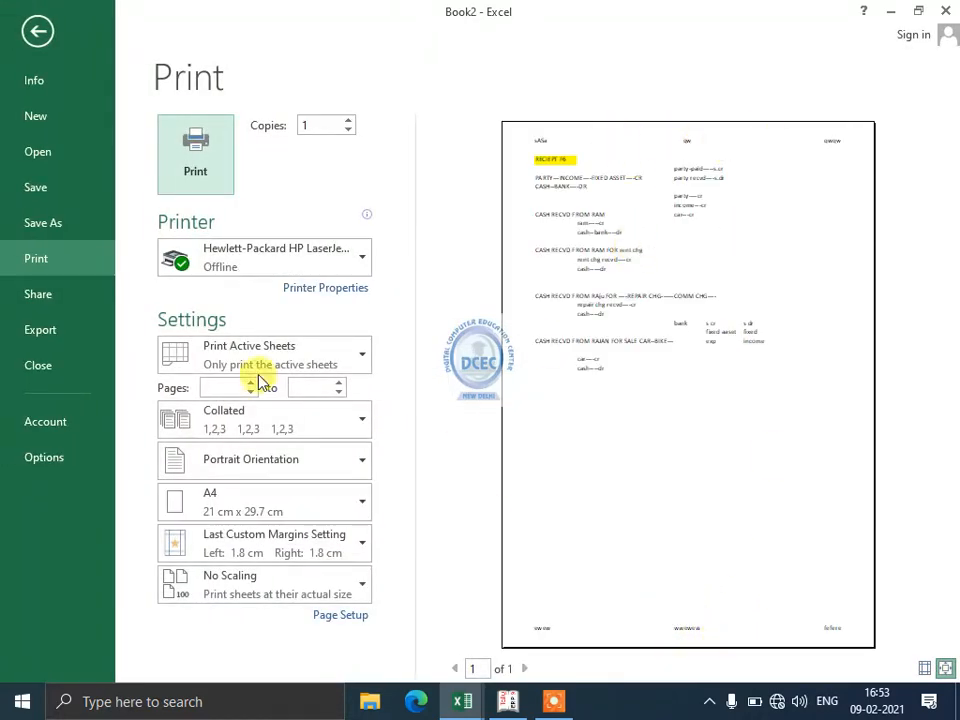
{"action": "left_click", "coordinate": [32, 28]}
- Enter filler letters such as "s", "S", "a" and "A" across row 9, from E9 to Q9
{"action": "left_click", "coordinate": [417, 400]}
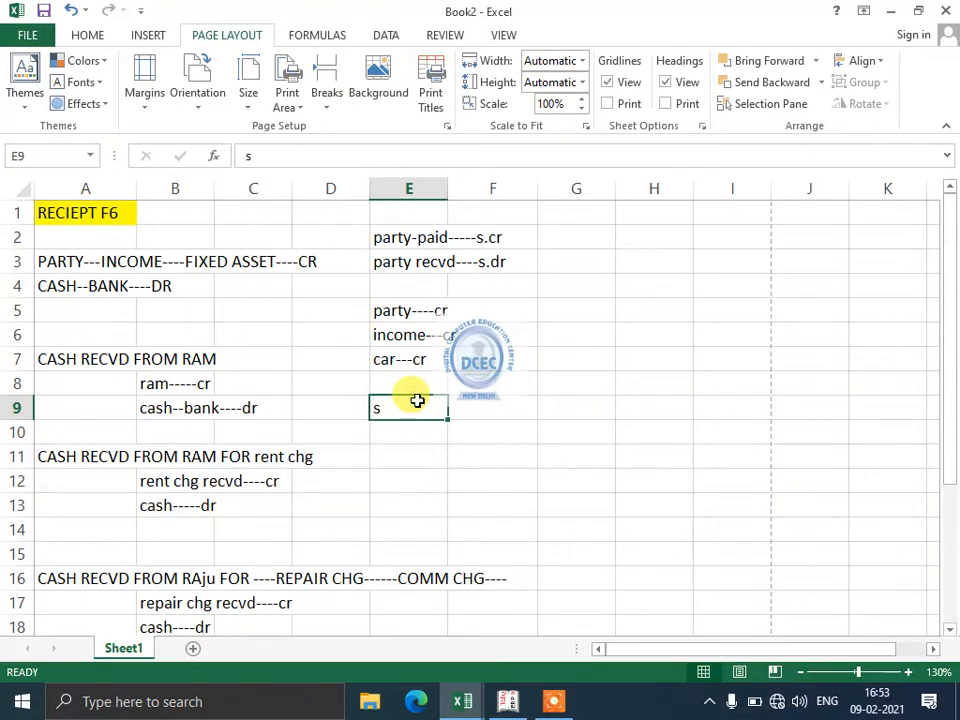
{"action": "key", "text": "Tab"}
{"action": "key", "text": "Tab"}
{"action": "type", "text": "S"}
{"action": "key", "text": "Tab"}
{"action": "type", "text": "a"}
{"action": "key", "text": "Tab"}
{"action": "type", "text": "s"}
{"action": "key", "text": "Tab"}
{"action": "type", "text": "A"}
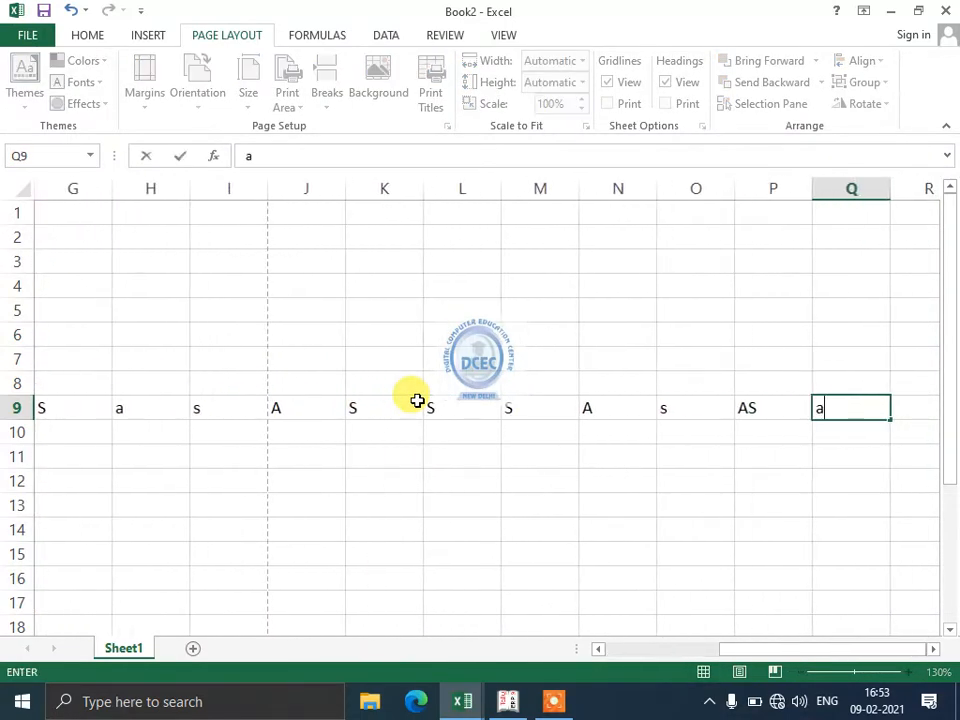
- Enter filler text such as "sa" and "A" down column J, from J10 to J16
{"action": "left_click", "coordinate": [280, 425]}
{"action": "type", "text": "sa"}
{"action": "key", "text": "Down"}
{"action": "type", "text": "sa"}
{"action": "key", "text": "Down"}
{"action": "type", "text": "A"}
{"action": "key", "text": "Down"}
{"action": "type", "text": "sa"}
{"action": "key", "text": "Down"}
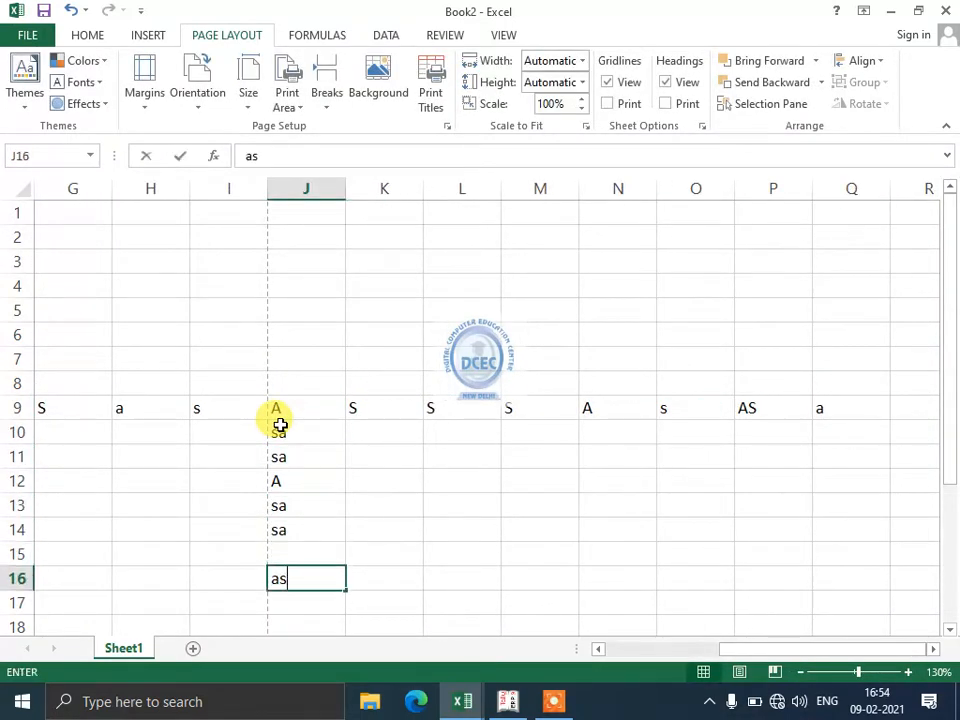
- Enter single filler letters diagonally down and to the right from column K to W29
{"action": "key", "text": "Right"}
{"action": "type", "text": "S"}
{"action": "key", "text": "Right"}
{"action": "key", "text": "Down"}
{"action": "type", "text": "a"}
{"action": "key", "text": "Down"}
{"action": "type", "text": "s"}
{"action": "key", "text": "Down"}
{"action": "key", "text": "Right"}
{"action": "type", "text": "a"}
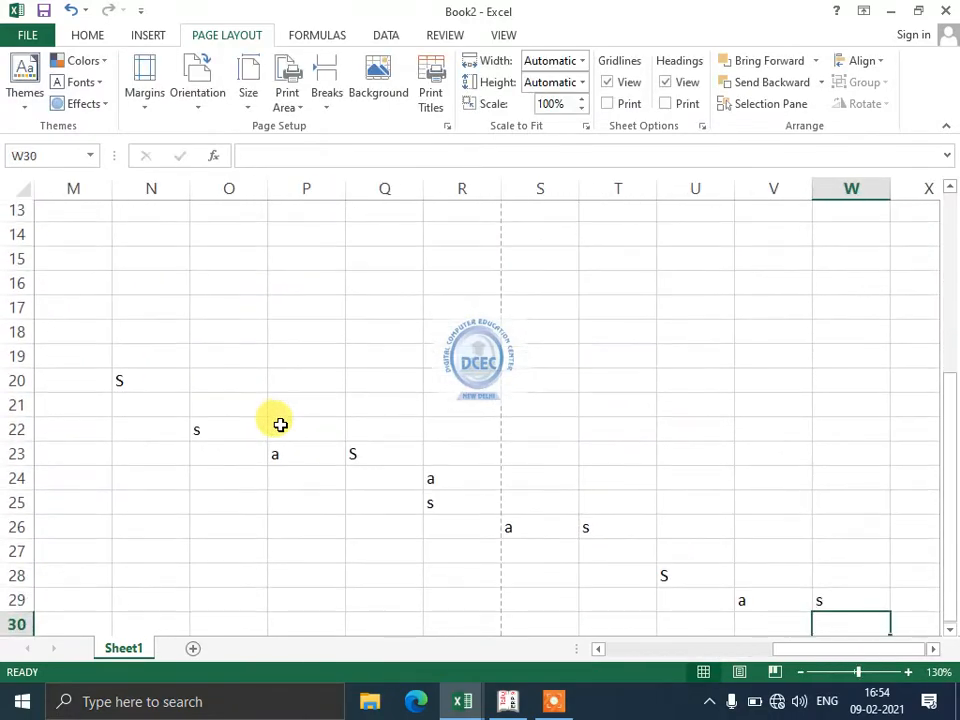
- Enter filler letters diagonally down and to the left, from W30 to L40
{"action": "key", "text": "Left"}
{"action": "key", "text": "s"}
{"action": "key", "text": "Down"}
{"action": "key", "text": "Down"}
{"action": "key", "text": "Left"}
{"action": "key", "text": "shift+s"}
{"action": "key", "text": "Down"}
{"action": "key", "text": "Left"}
{"action": "key", "text": "a"}
{"action": "key", "text": "s"}
{"action": "key", "text": "Left"}
{"action": "key", "text": "shift+a"}
{"action": "key", "text": "Down"}
{"action": "key", "text": "Left"}
{"action": "key", "text": "shift+s"}
{"action": "key", "text": "Down"}
{"action": "key", "text": "a"}
{"action": "key", "text": "Left"}
{"action": "key", "text": "s"}
{"action": "key", "text": "Down"}
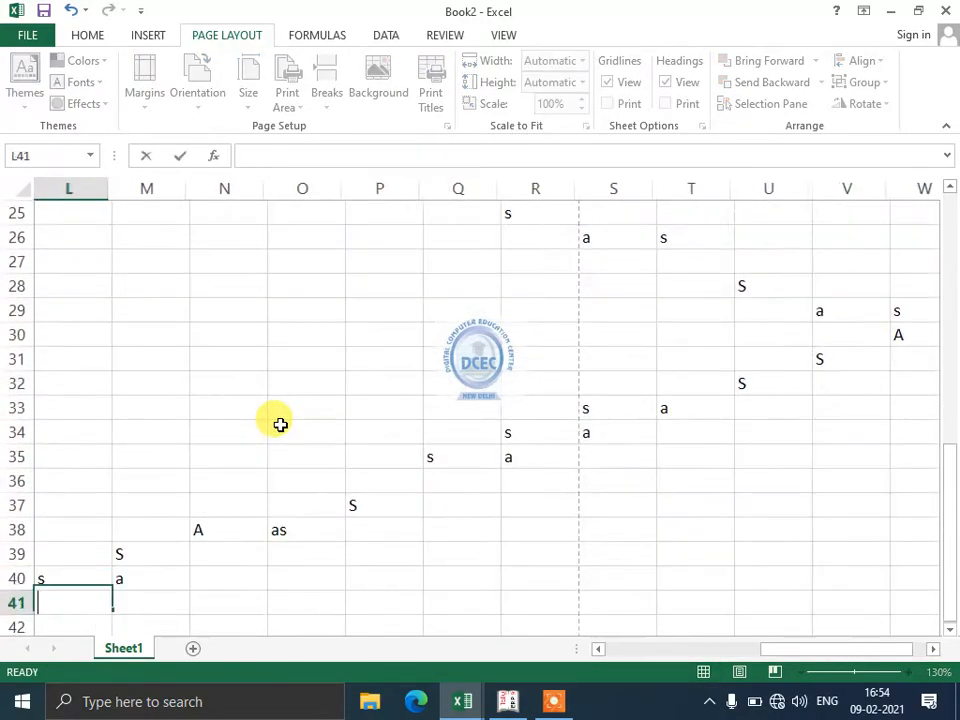
- Continue the diagonal of filler letters from L41 down to A51, ending with "as" in A51
{"action": "key", "text": "shift+a"}
{"action": "key", "text": "Left"}
{"action": "key", "text": "shift+s"}
{"action": "key", "text": "Down"}
{"action": "key", "text": "Left"}
{"action": "key", "text": "s"}
{"action": "key", "text": "Down"}
{"action": "key", "text": "Left"}
{"action": "key", "text": "shift+s"}
{"action": "key", "text": "Down"}
{"action": "key", "text": "Left"}
{"action": "key", "text": "a"}
{"action": "key", "text": "Down"}
{"action": "key", "text": "s"}
{"action": "key", "text": "Down"}
{"action": "key", "text": "Left"}
{"action": "key", "text": "shift+a"}
{"action": "key", "text": "Left"}
{"action": "key", "text": "shift+s"}
{"action": "key", "text": "Down"}
{"action": "key", "text": "Left"}
{"action": "key", "text": "shift+s"}
{"action": "key", "text": "Down"}
{"action": "key", "text": "Left"}
{"action": "key", "text": "s"}
{"action": "key", "text": "Down"}
{"action": "key", "text": "Left"}
{"action": "type", "text": "A"}
{"action": "key", "text": "Down"}
{"action": "key", "text": "shift+s"}
{"action": "key", "text": "Left"}
{"action": "key", "text": "a"}
{"action": "key", "text": "Down"}
{"action": "key", "text": "s"}
{"action": "key", "text": "Left"}
{"action": "type", "text": "S"}
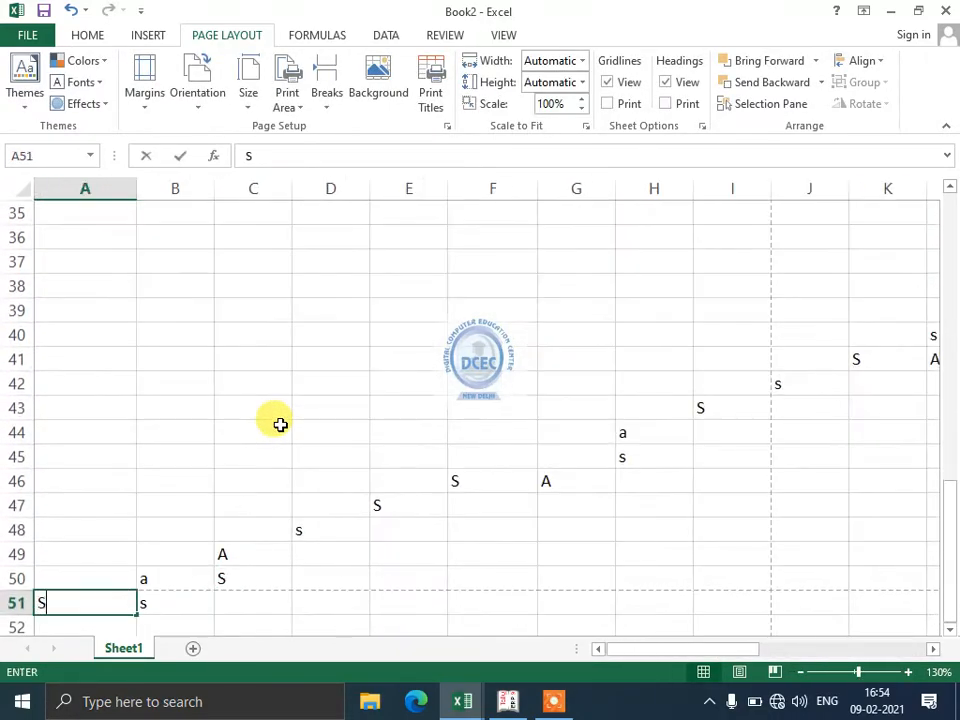
{"action": "key", "text": "Left"}
{"action": "type", "text": "as"}
{"action": "key", "text": "Down"}
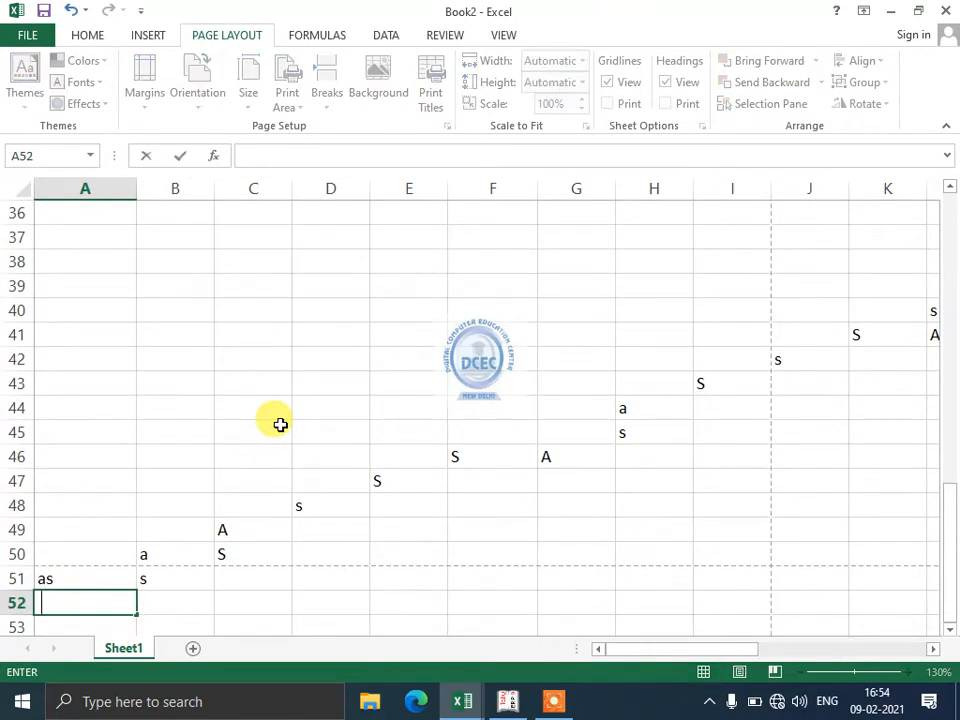
{"action": "key", "text": "Escape"}
- Page through the print preview to the last page to check the header and footer on every page
{"action": "key", "text": "ctrl+p"}
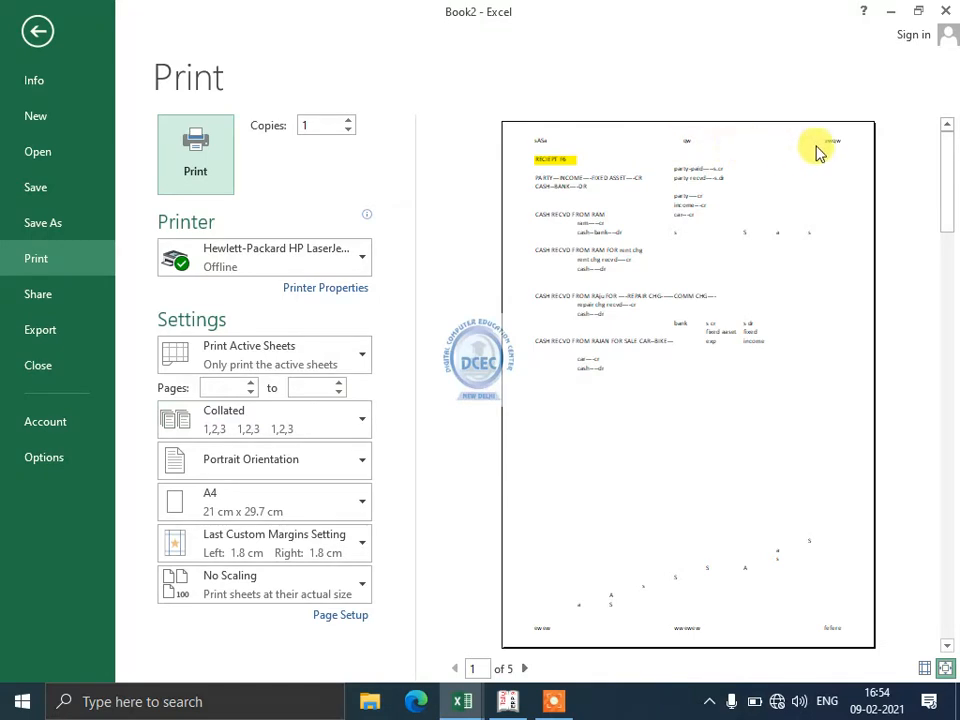
{"action": "left_click", "coordinate": [524, 668]}
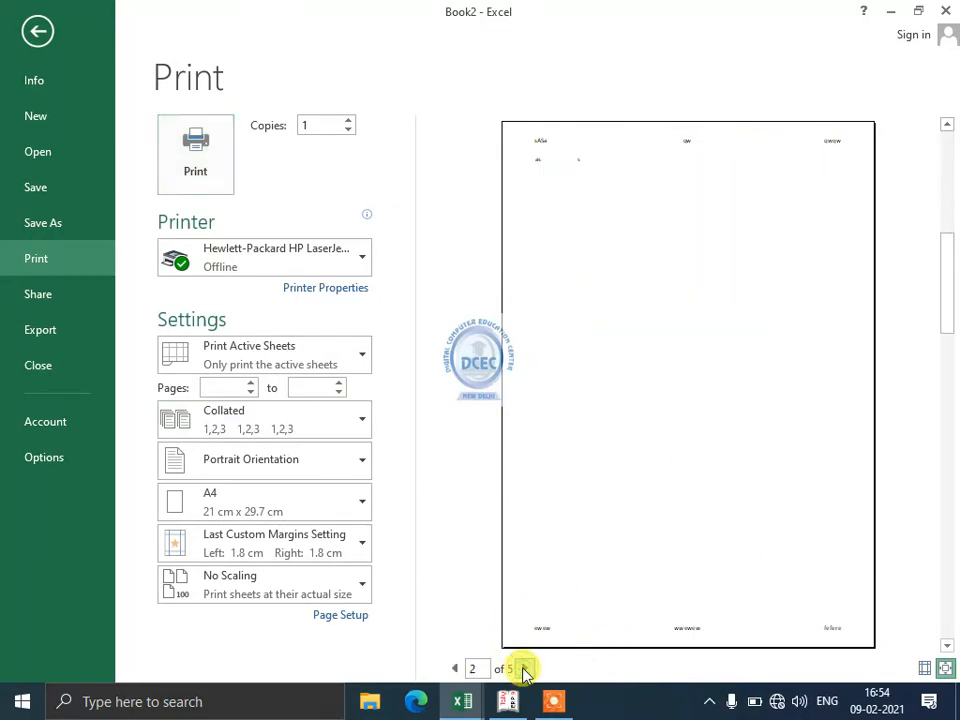
{"action": "left_click", "coordinate": [524, 668]}
{"action": "left_click", "coordinate": [524, 668]}
{"action": "left_click", "coordinate": [524, 668]}
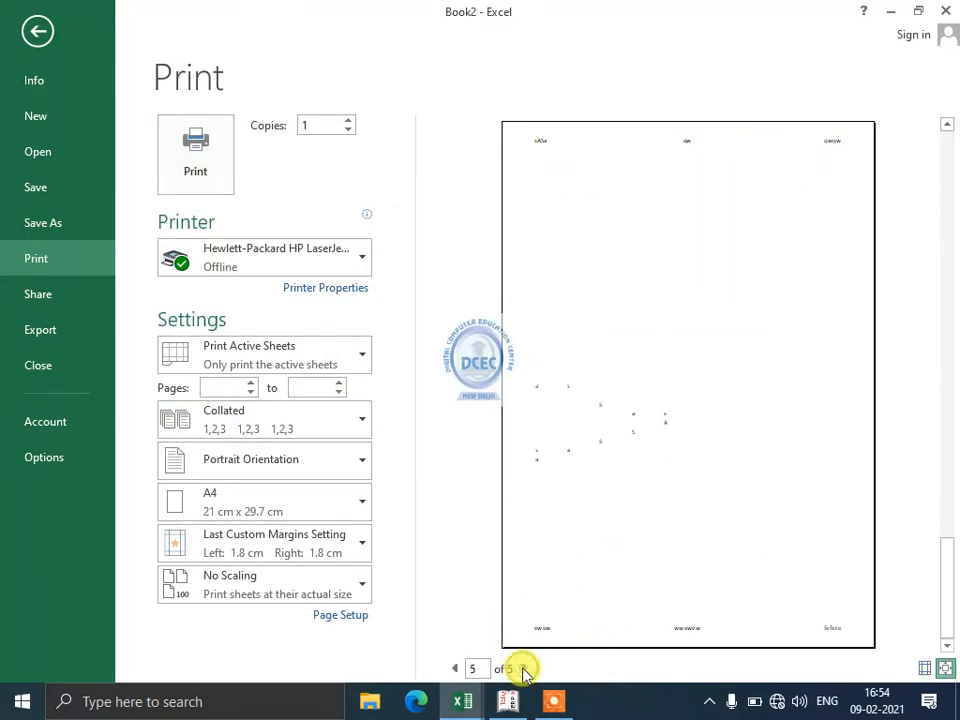
{"action": "left_click", "coordinate": [35, 33]}
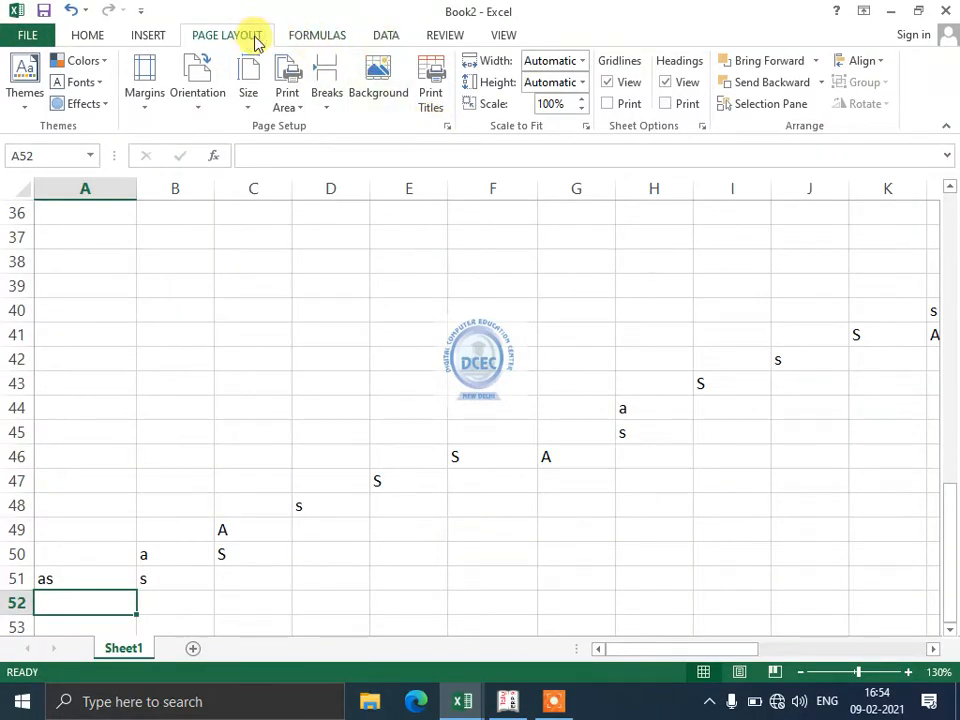
- Remove the sheet's custom header and footer by setting both to (none) in Page Setup
{"action": "left_click", "coordinate": [420, 82]}
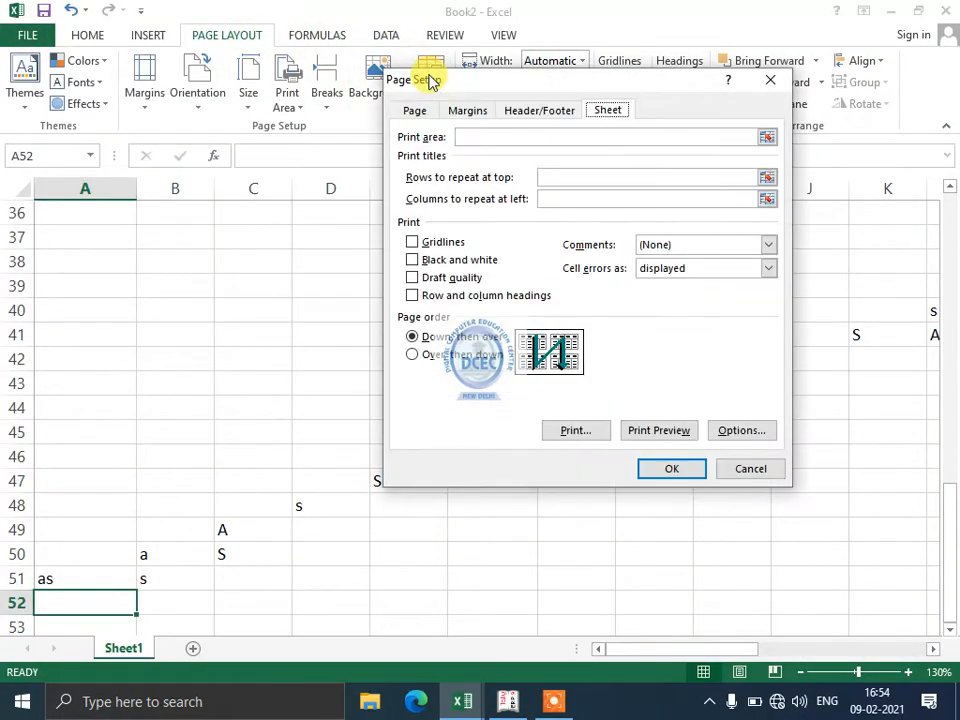
{"action": "left_click_drag", "start_coordinate": [462, 82], "coordinate": [410, 64]}
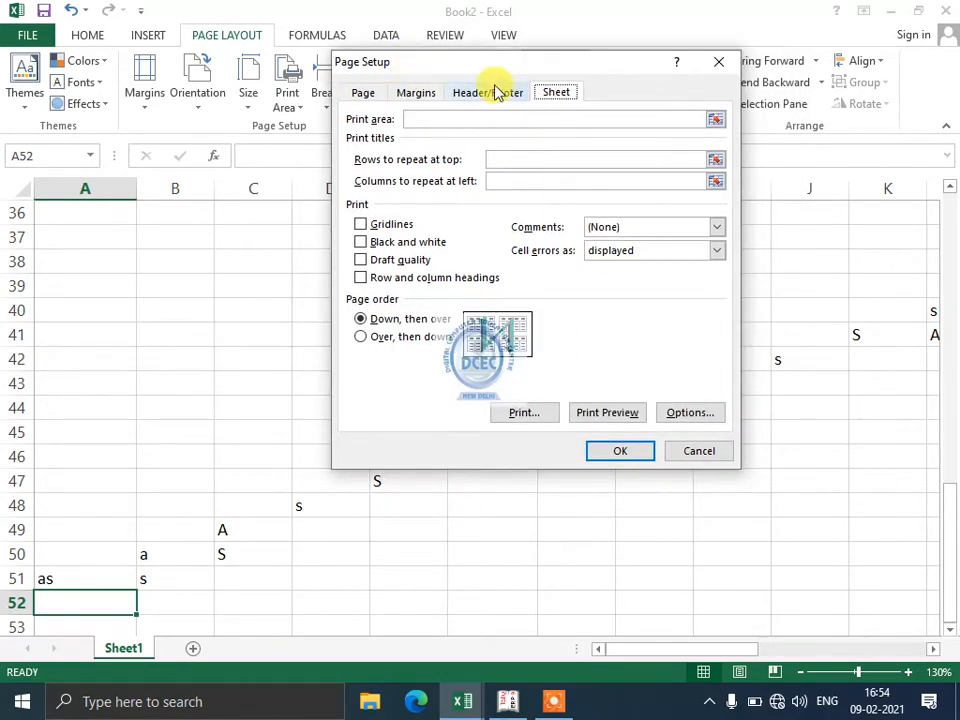
{"action": "left_click", "coordinate": [493, 93]}
{"action": "left_click", "coordinate": [607, 183]}
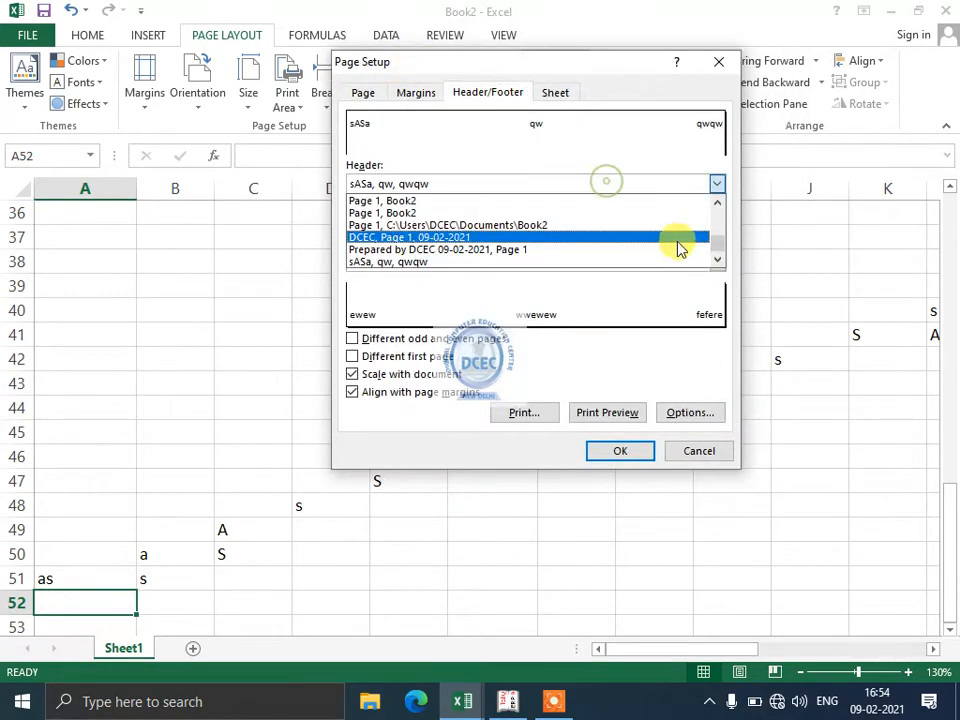
{"action": "left_click_drag", "start_coordinate": [718, 251], "coordinate": [718, 206]}
{"action": "left_click", "coordinate": [630, 200]}
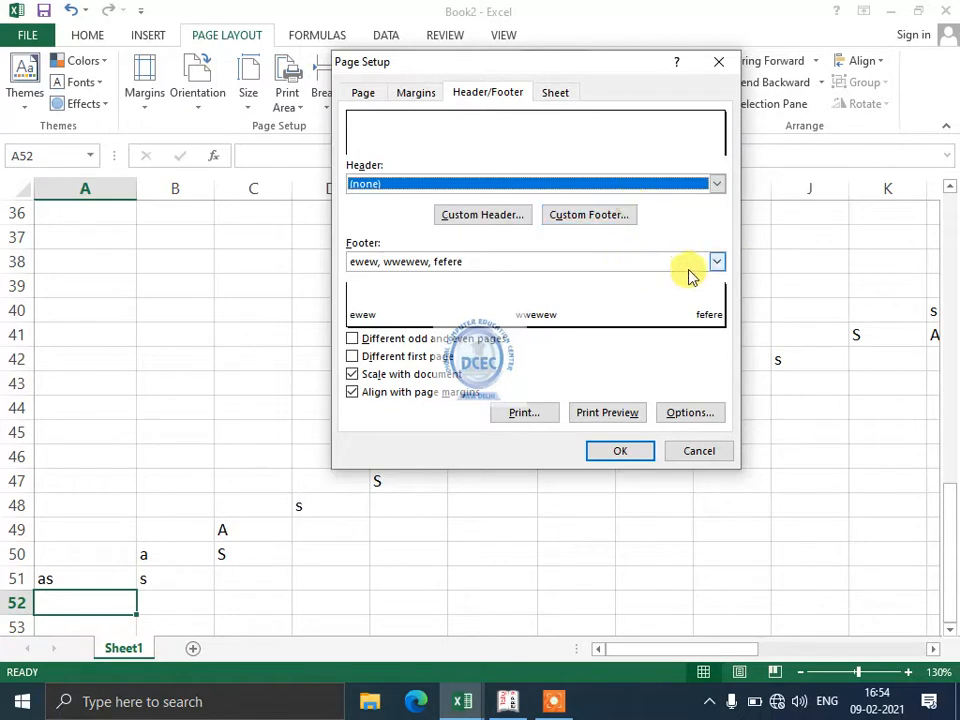
{"action": "left_click", "coordinate": [715, 263]}
{"action": "left_click_drag", "start_coordinate": [716, 325], "coordinate": [718, 283]}
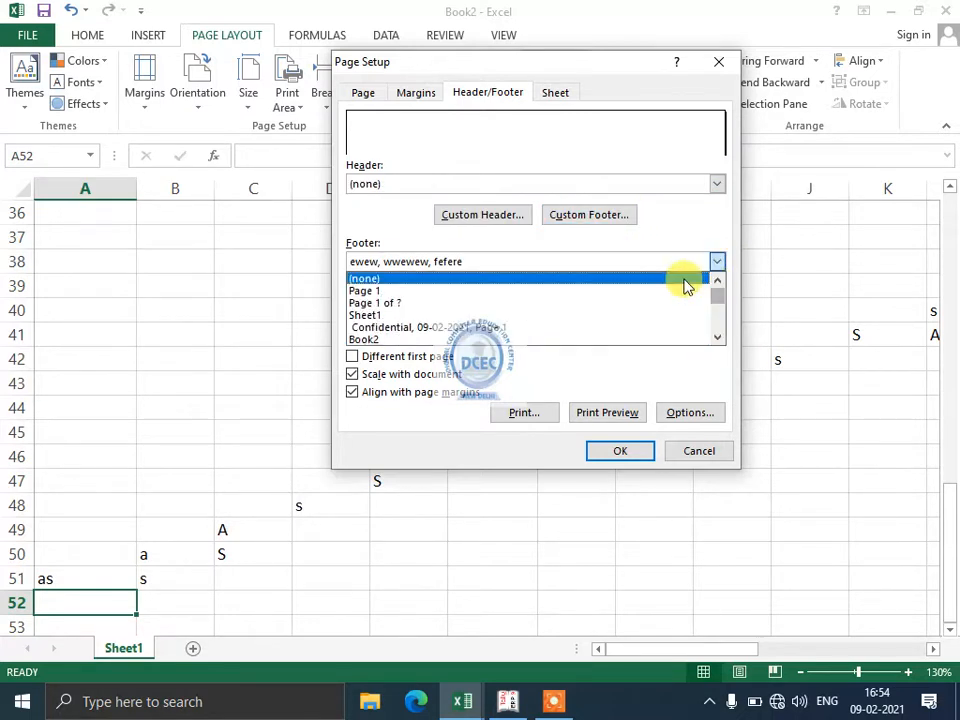
{"action": "left_click", "coordinate": [682, 277]}
{"action": "left_click", "coordinate": [617, 455]}
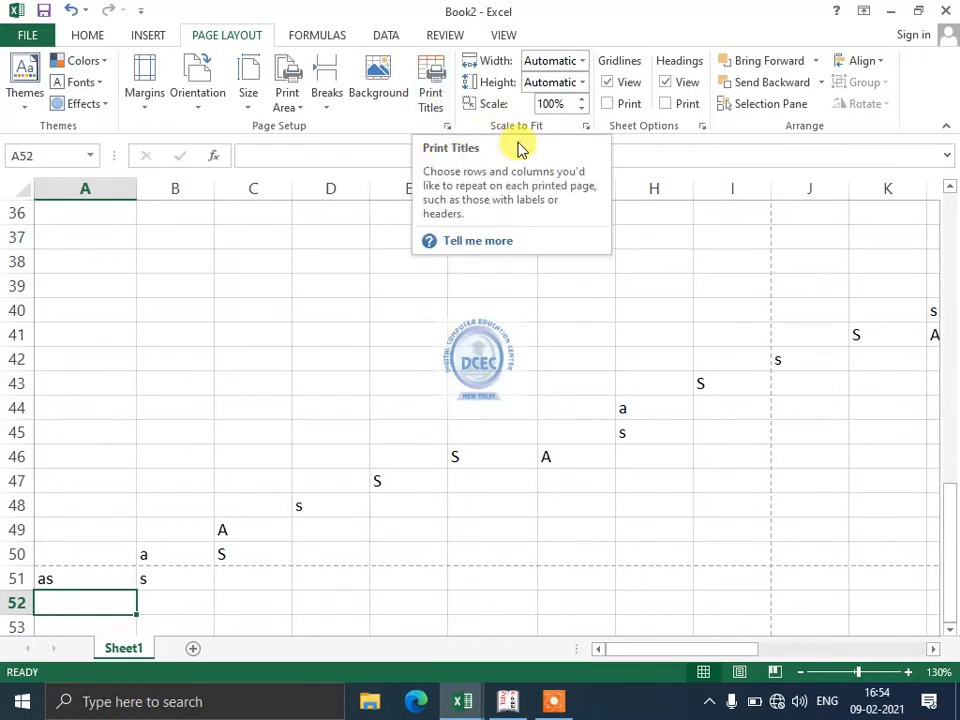
- Try the Fit to scaling of 1 page wide by 1 tall in Page Setup and cancel it
{"action": "left_click", "coordinate": [584, 62]}
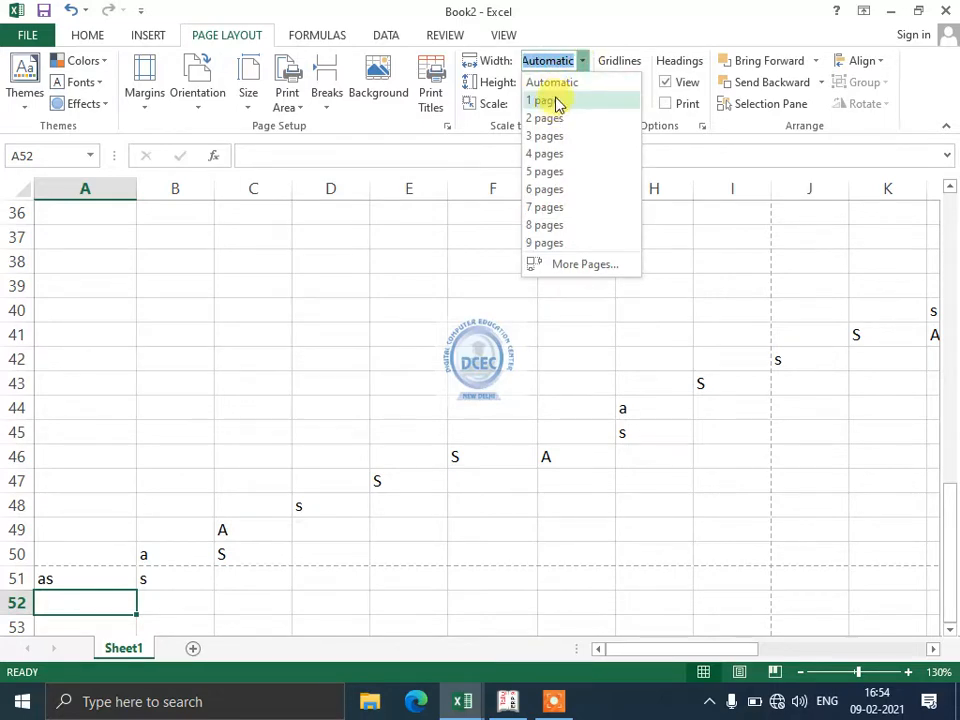
{"action": "key", "text": "Escape"}
{"action": "left_click", "coordinate": [430, 94]}
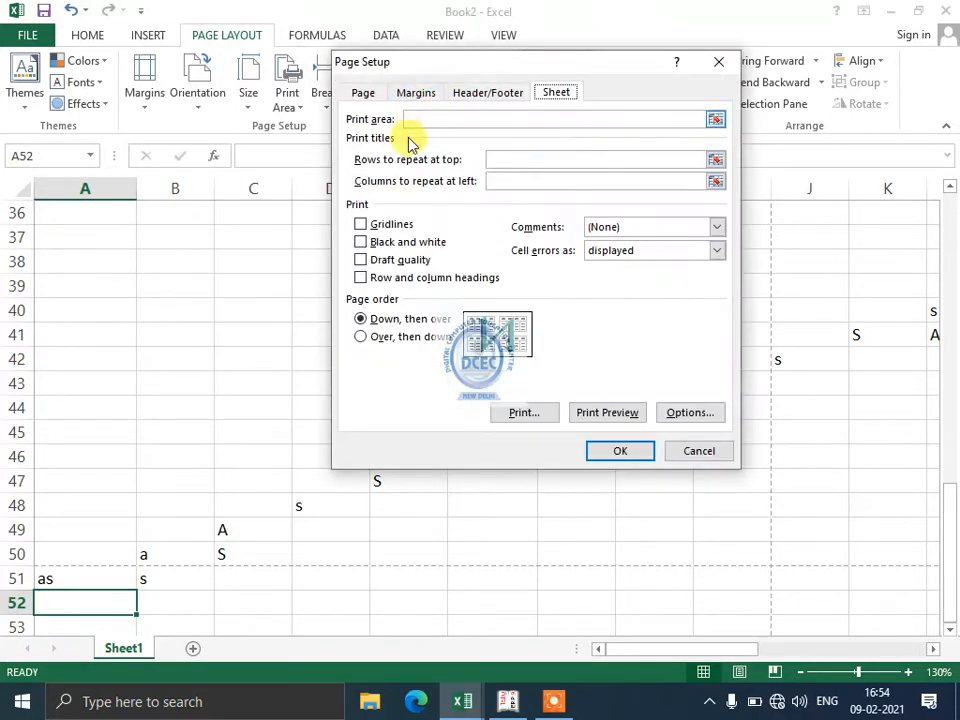
{"action": "left_click", "coordinate": [364, 94]}
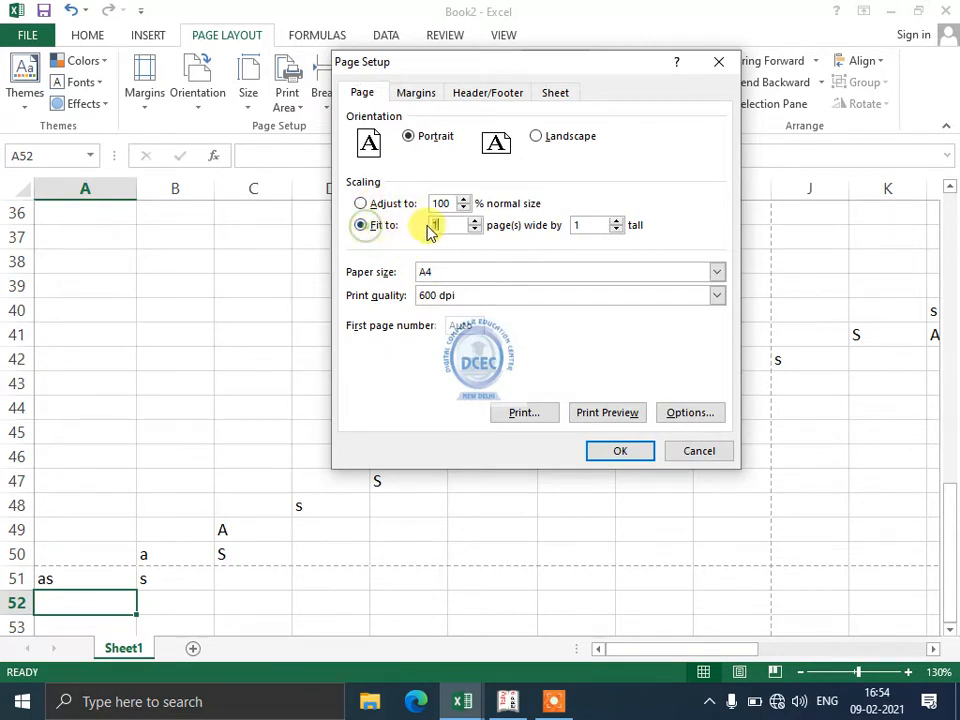
{"action": "left_click", "coordinate": [705, 452]}
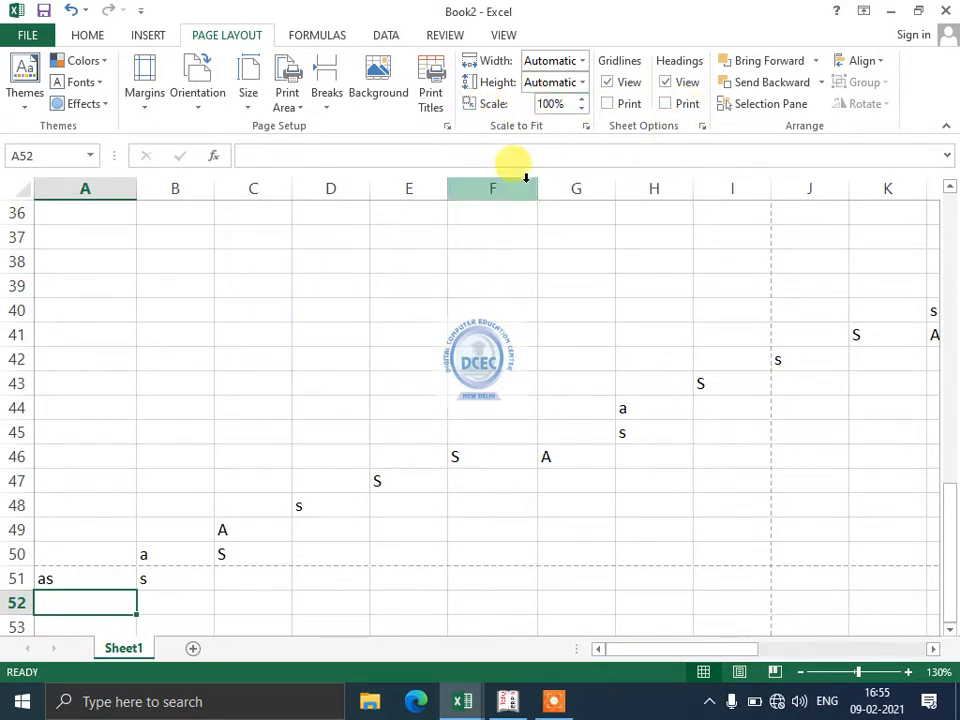
- Toggle the on-screen gridlines off and on, and select a few cells around C38:D43 to point out the gridlines
{"action": "left_click", "coordinate": [610, 87]}
{"action": "left_click", "coordinate": [610, 87]}
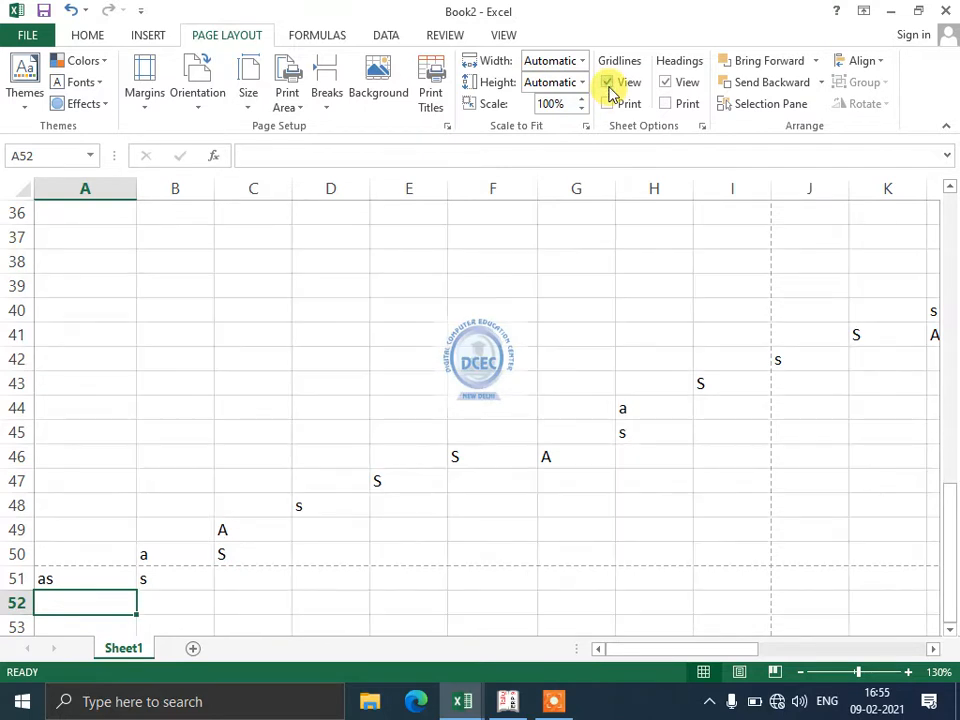
{"action": "left_click", "coordinate": [610, 87]}
{"action": "left_click", "coordinate": [610, 87]}
{"action": "left_click_drag", "start_coordinate": [338, 256], "coordinate": [337, 383]}
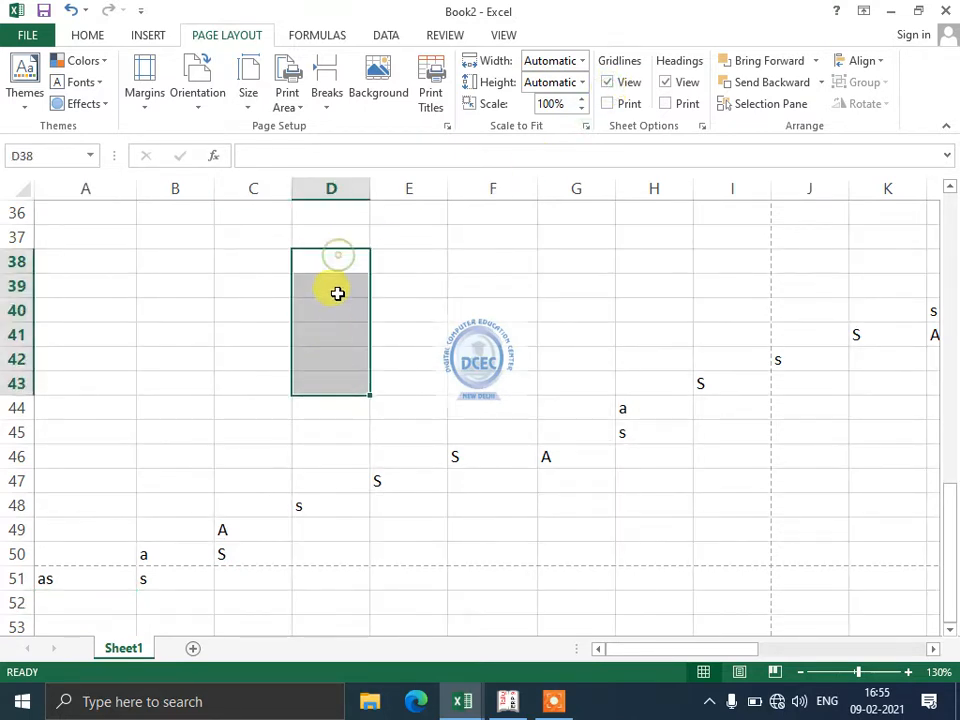
{"action": "left_click_drag", "start_coordinate": [332, 284], "coordinate": [328, 360]}
{"action": "left_click_drag", "start_coordinate": [257, 310], "coordinate": [335, 308]}
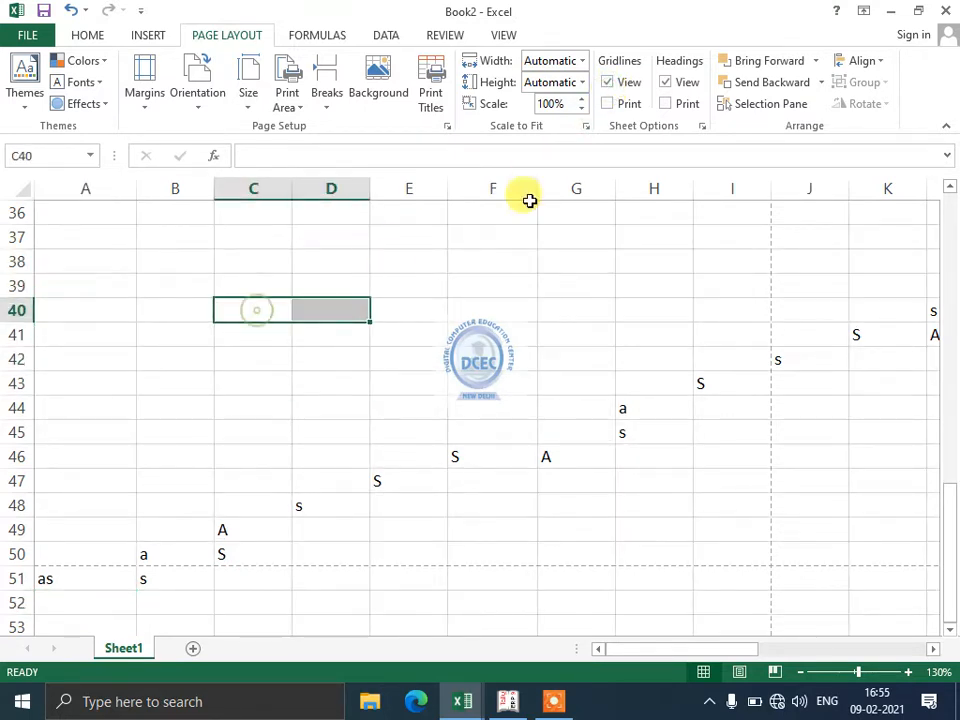
- Hide the sheet's gridlines, select various cells and ranges to examine the plain sheet, and show the gridlines again
{"action": "left_click", "coordinate": [618, 82]}
{"action": "left_click", "coordinate": [272, 263]}
{"action": "left_click", "coordinate": [283, 409]}
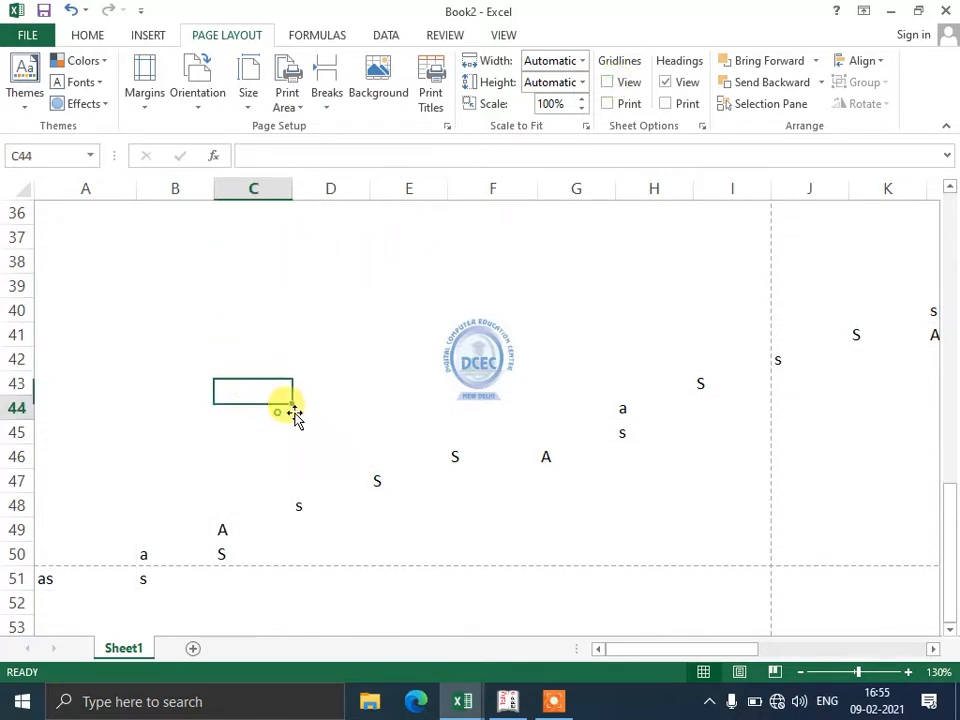
{"action": "left_click", "coordinate": [467, 305]}
{"action": "left_click", "coordinate": [328, 285]}
{"action": "left_click", "coordinate": [236, 302]}
{"action": "left_click", "coordinate": [256, 386]}
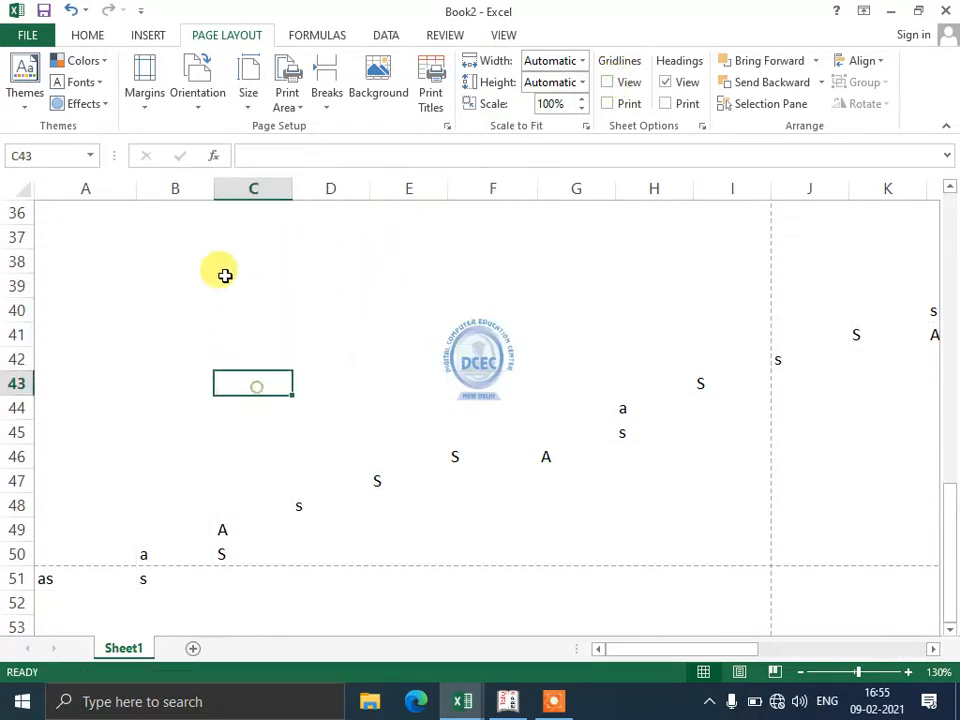
{"action": "left_click", "coordinate": [228, 271]}
{"action": "left_click_drag", "start_coordinate": [364, 266], "coordinate": [384, 269]}
{"action": "left_click", "coordinate": [407, 339]}
{"action": "left_click_drag", "start_coordinate": [234, 270], "coordinate": [232, 405]}
{"action": "left_click_drag", "start_coordinate": [158, 337], "coordinate": [325, 357]}
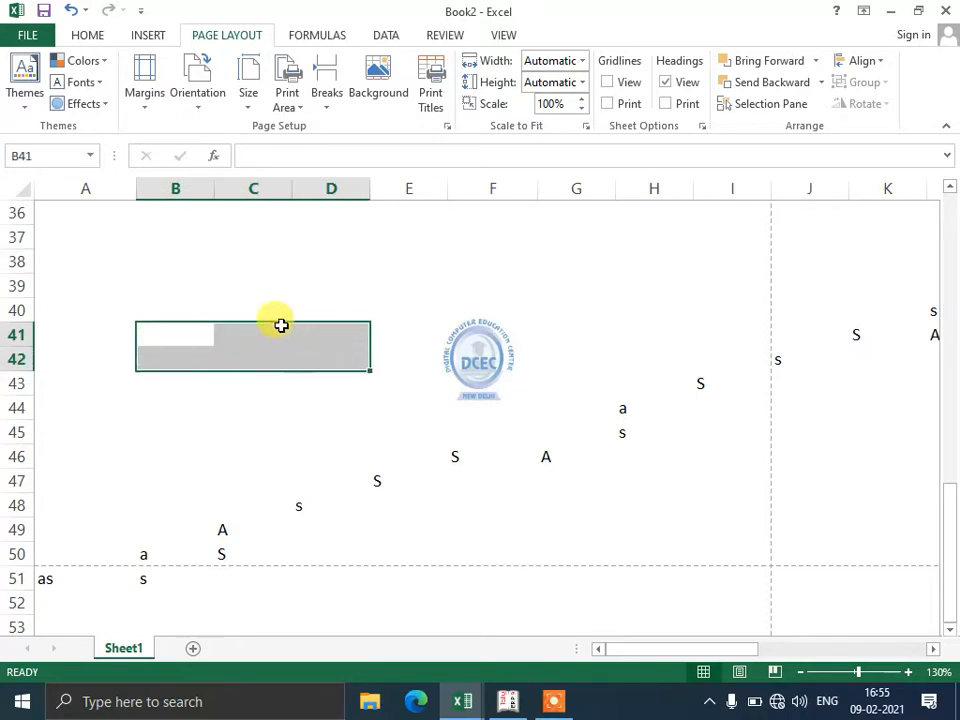
{"action": "left_click", "coordinate": [281, 325]}
{"action": "left_click", "coordinate": [616, 84]}
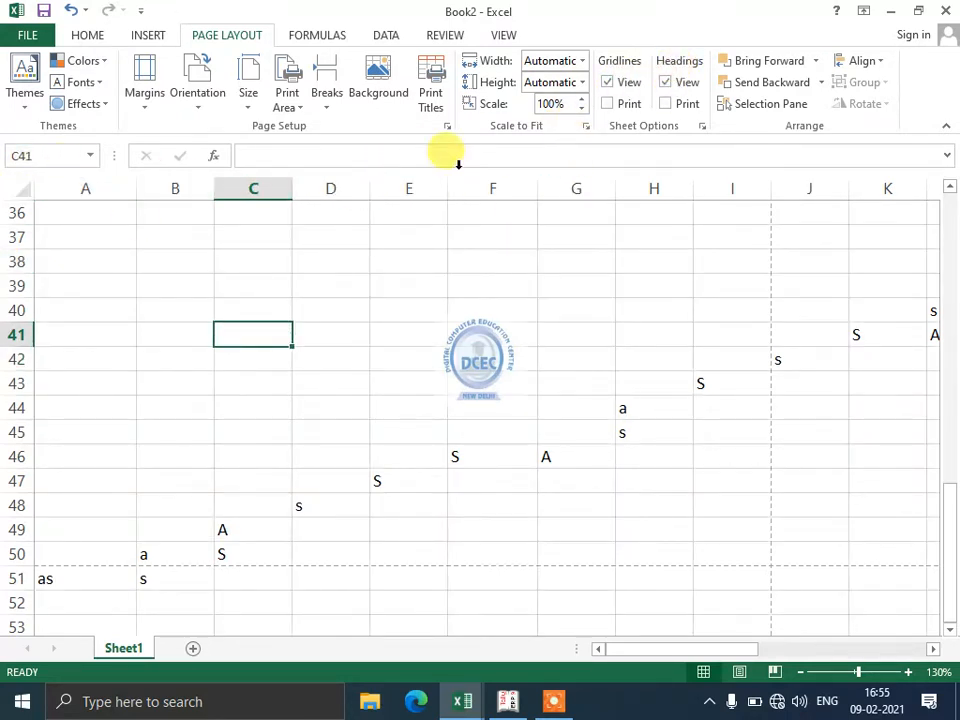
- Toggle the display of the row and column headings off and back on
{"action": "left_click", "coordinate": [666, 83]}
{"action": "left_click", "coordinate": [682, 84]}
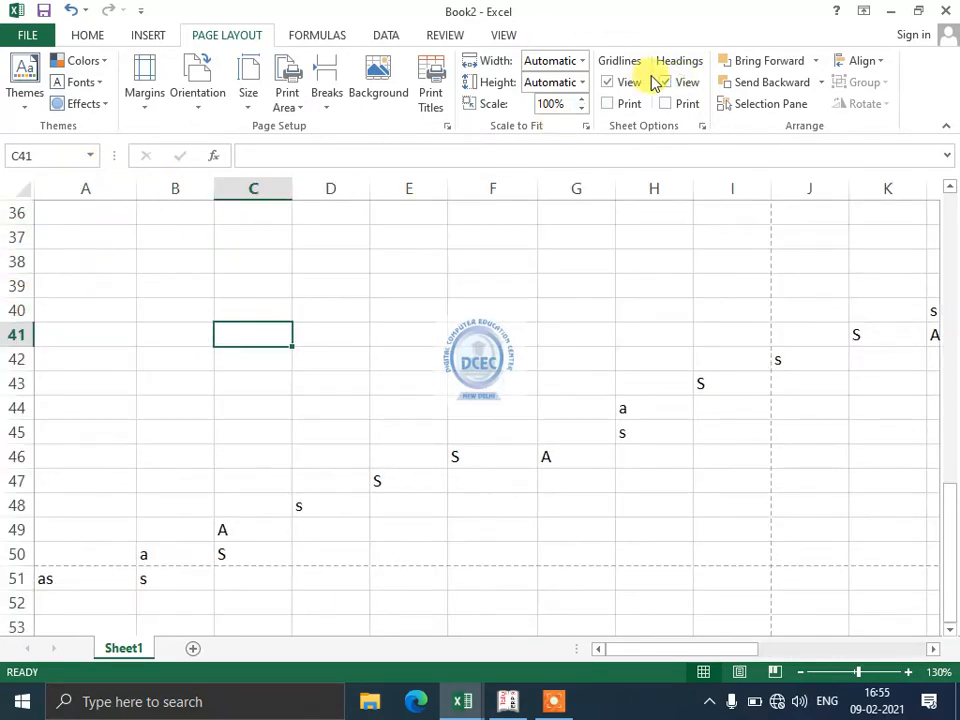
{"action": "left_click", "coordinate": [686, 86]}
{"action": "left_click", "coordinate": [686, 85]}
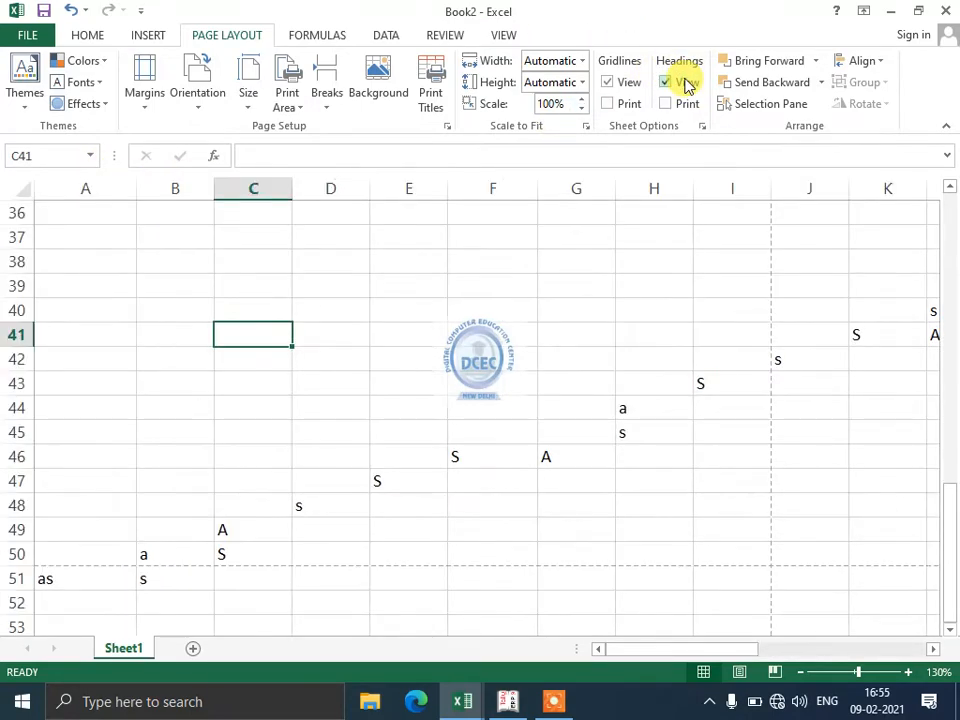
- Turn on printing of gridlines and of row and column headings, compare them in the print preview, and turn both off again
{"action": "key", "text": "ctrl+p"}
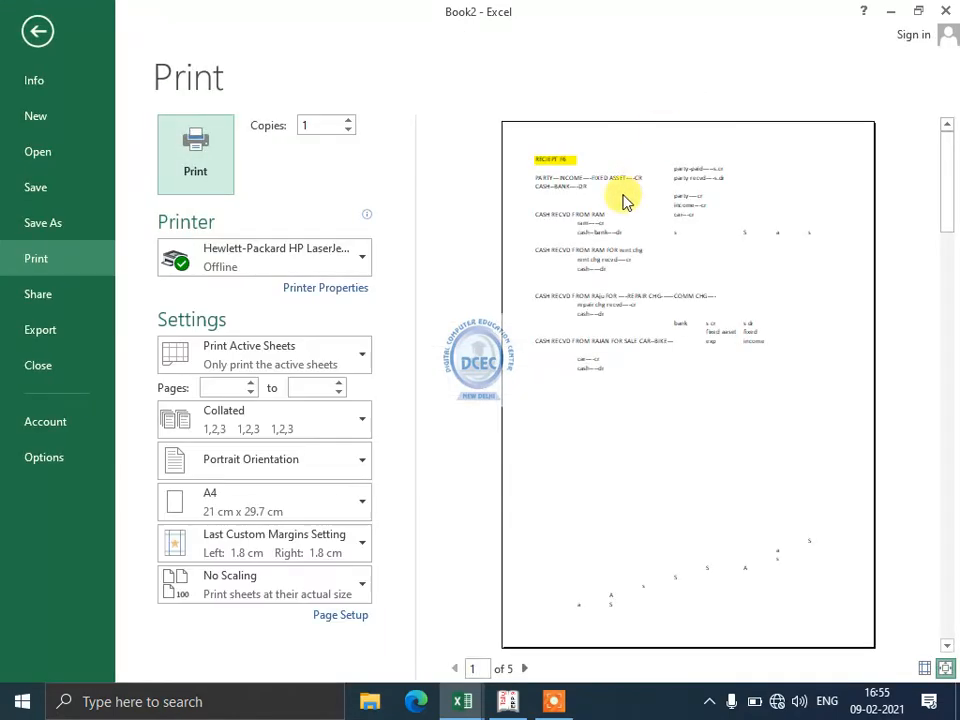
{"action": "left_click", "coordinate": [30, 34]}
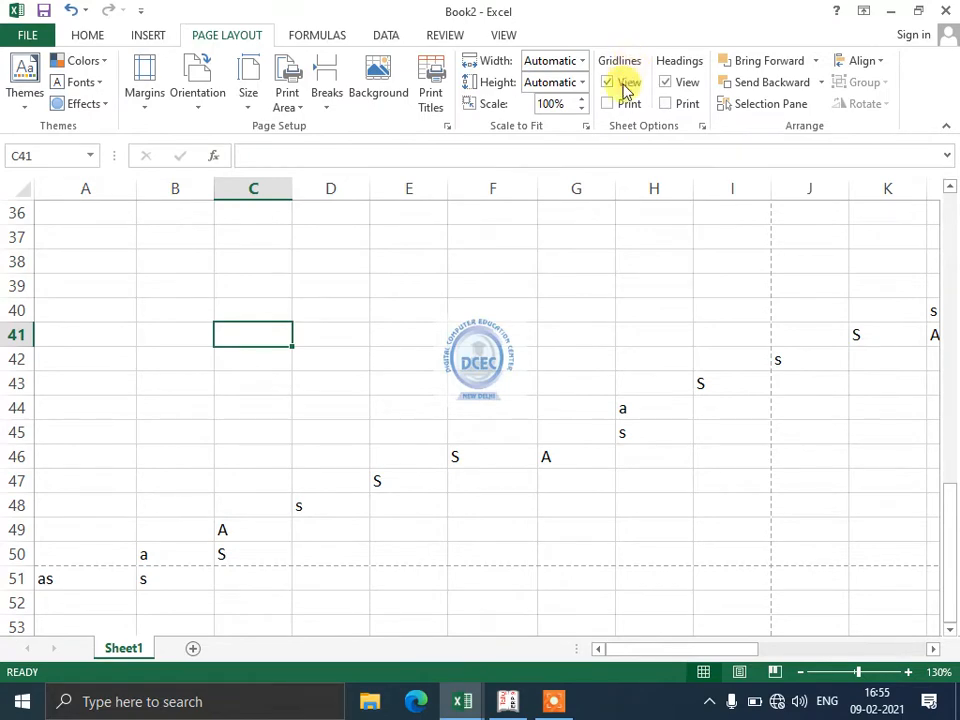
{"action": "key", "text": "ctrl+p"}
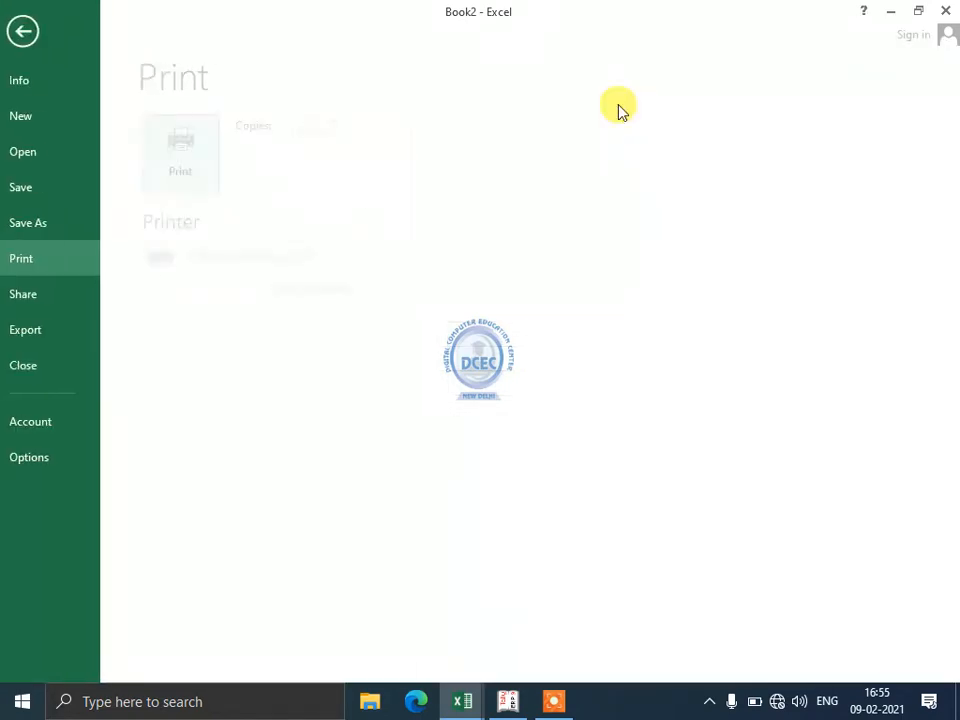
{"action": "left_click", "coordinate": [24, 30]}
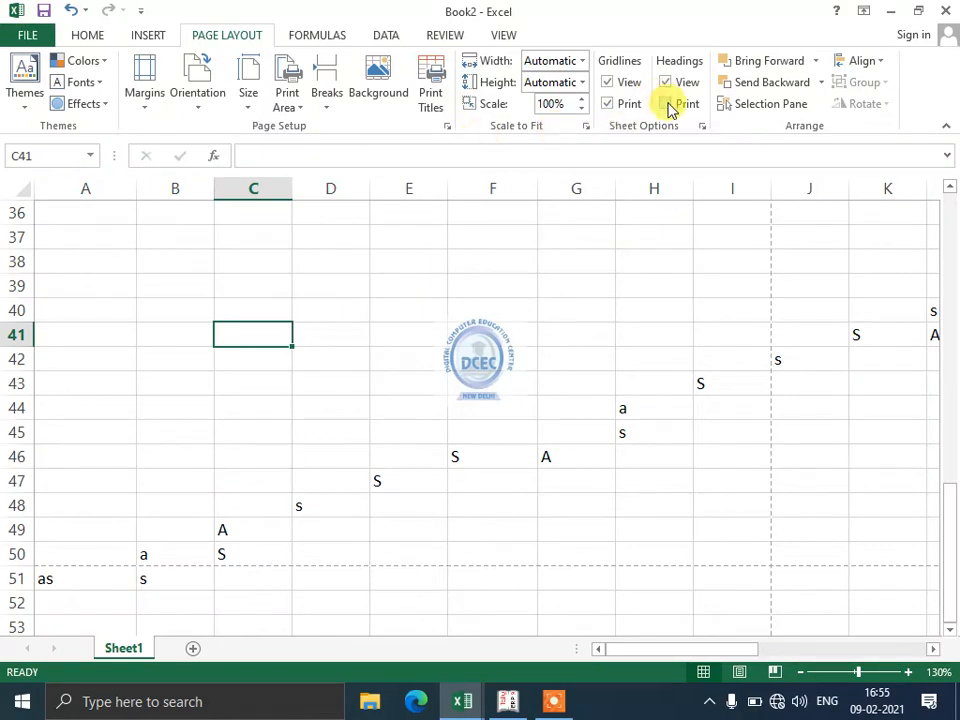
{"action": "key", "text": "ctrl+p"}
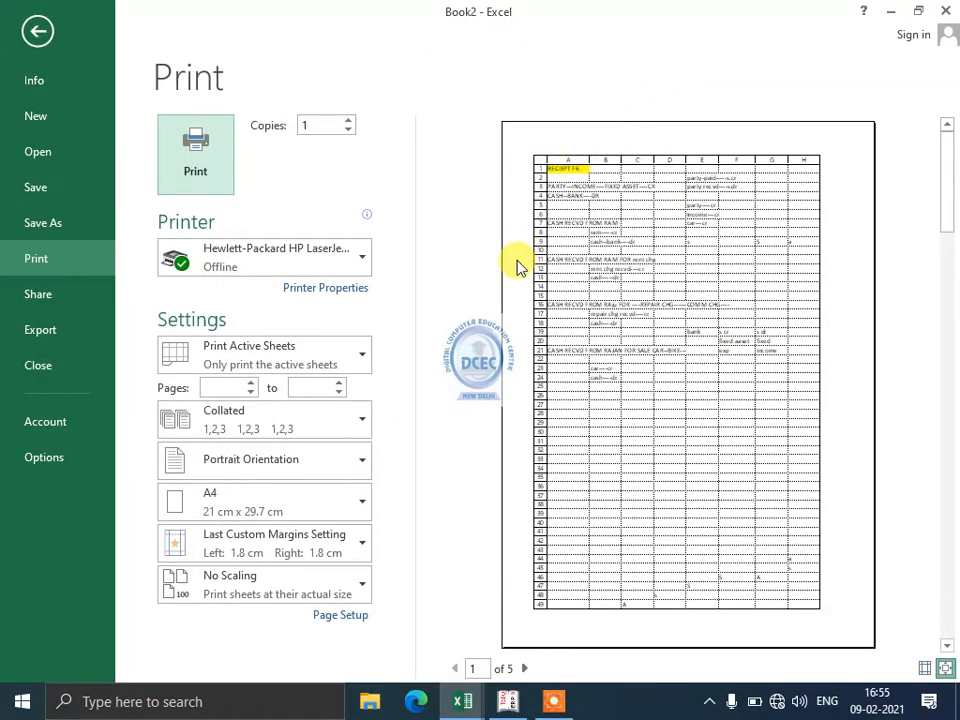
{"action": "left_click", "coordinate": [30, 28]}
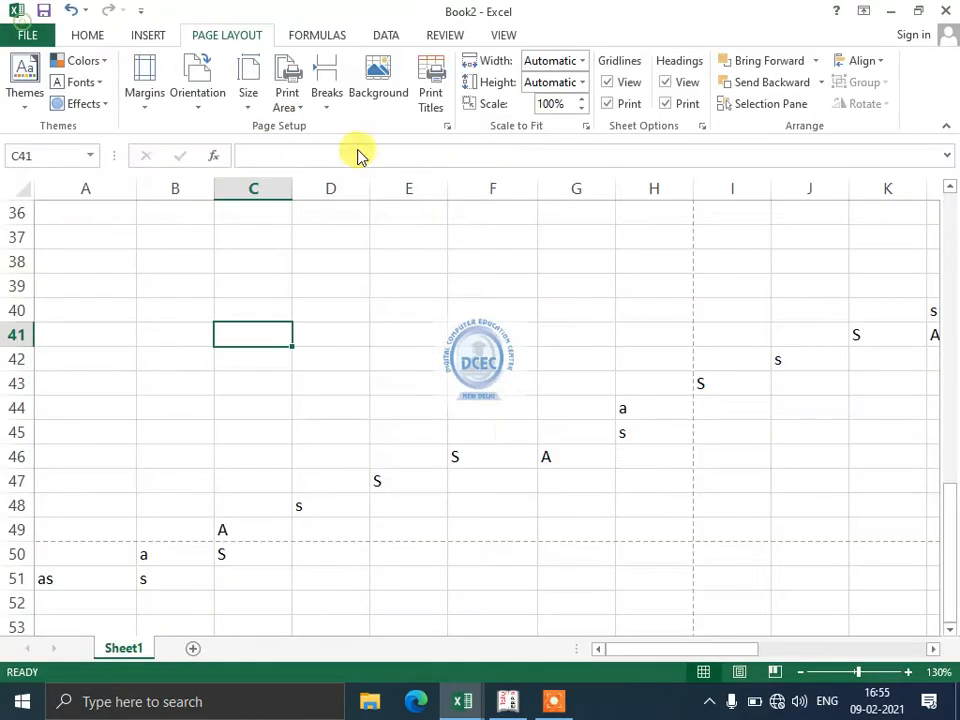
{"action": "left_click", "coordinate": [608, 104]}
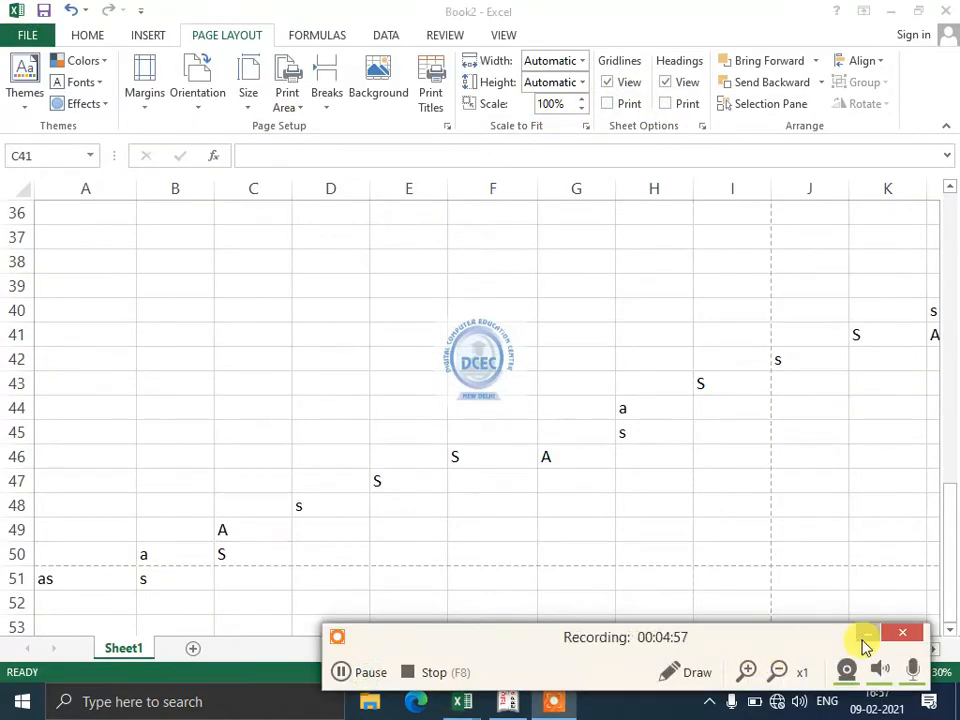
{"action": "left_click", "coordinate": [864, 640]}
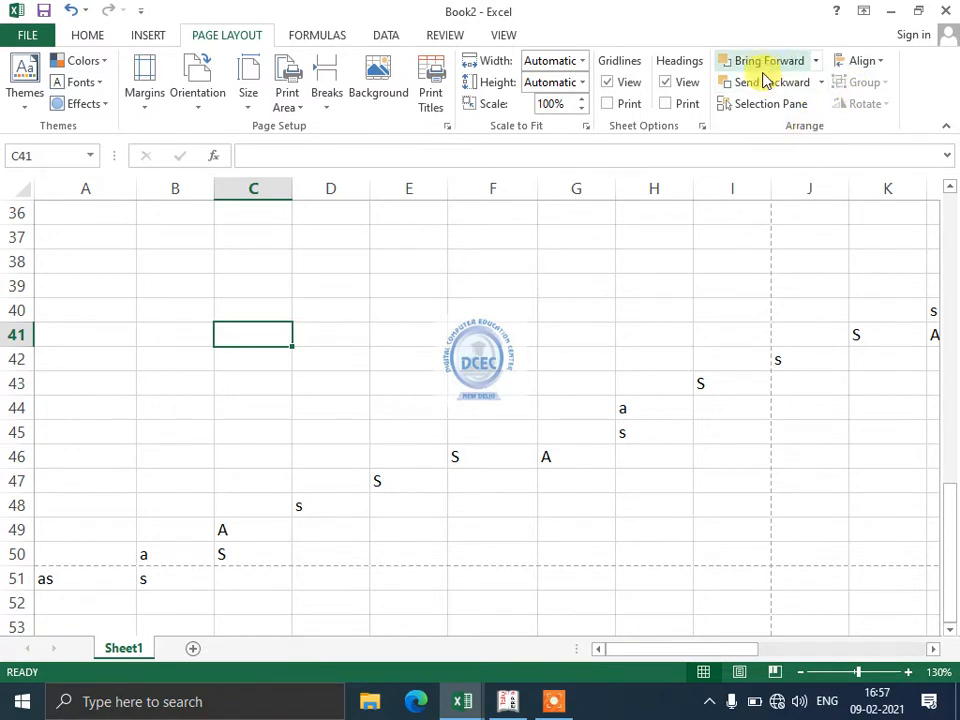
- Draw a rectangle about 2.26 cm high by 2.14 cm wide over D38:E42 and an oval about 1.77 by 1.38 cm overlapping its right edge
{"action": "left_click", "coordinate": [162, 35]}
{"action": "left_click", "coordinate": [214, 110]}
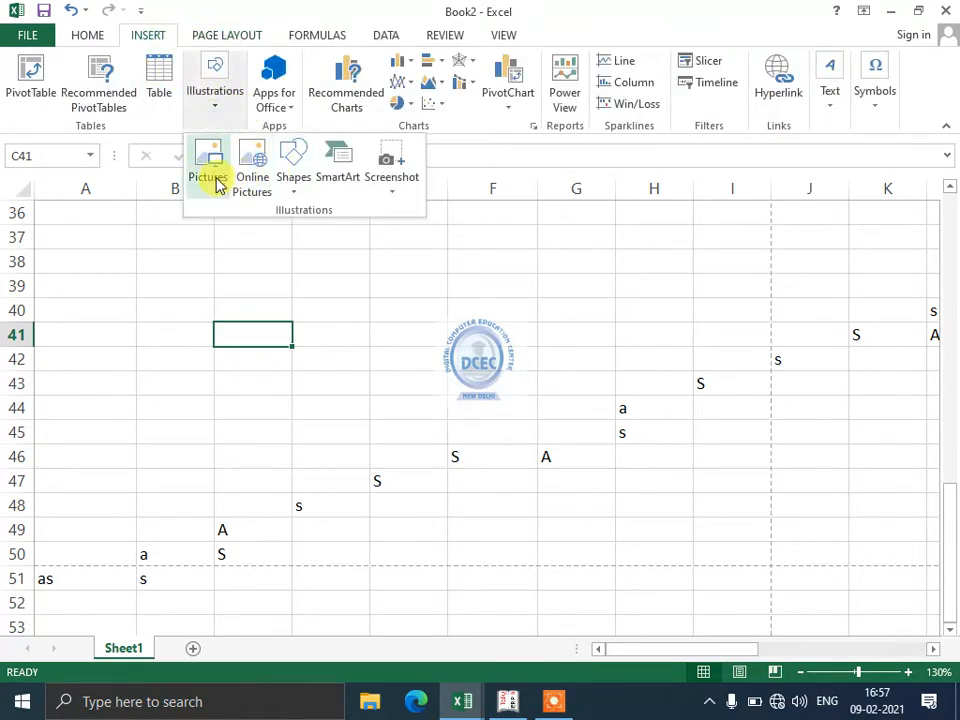
{"action": "left_click", "coordinate": [300, 176]}
{"action": "left_click", "coordinate": [343, 233]}
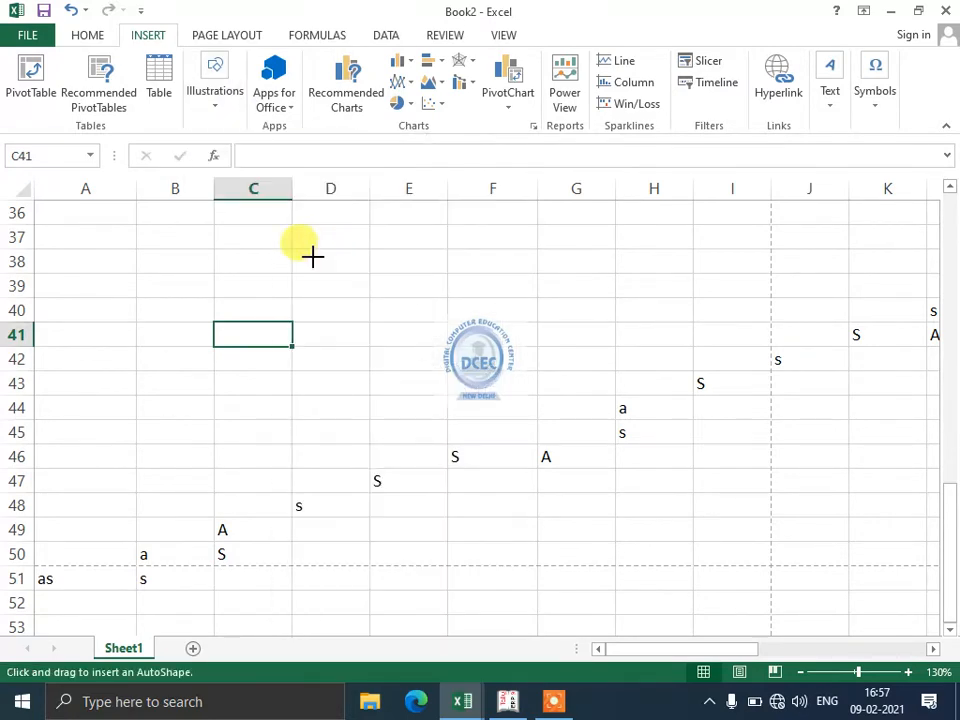
{"action": "left_click_drag", "start_coordinate": [313, 256], "coordinate": [412, 360]}
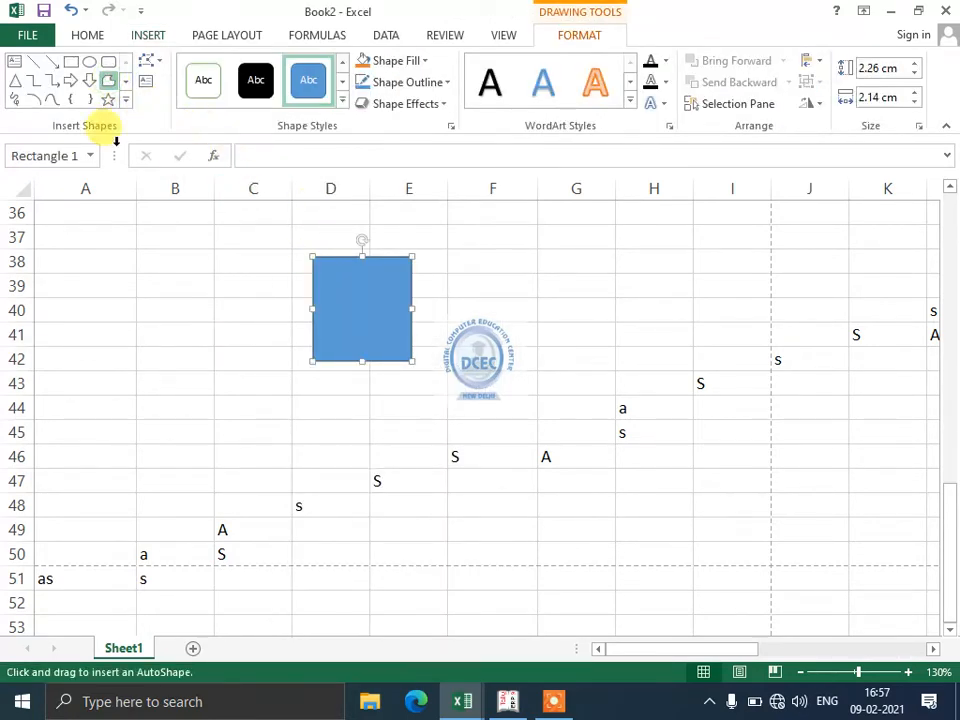
{"action": "left_click", "coordinate": [89, 62]}
{"action": "left_click_drag", "start_coordinate": [486, 325], "coordinate": [402, 296]}
- Apply the black fill shape style to the oval and send it backward behind the rectangle
{"action": "left_click", "coordinate": [255, 79]}
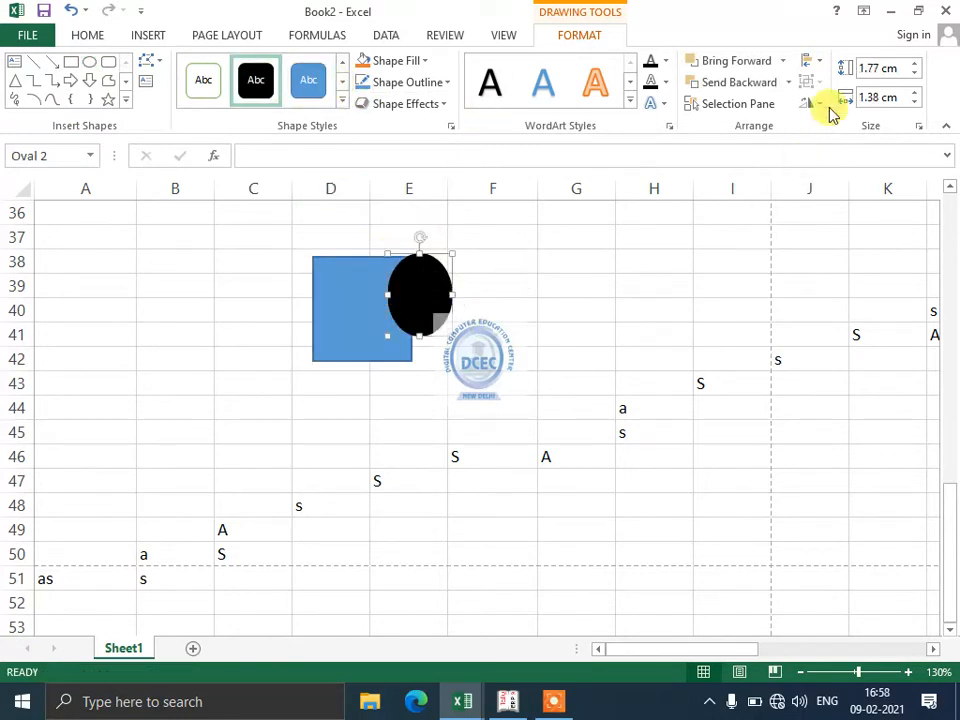
{"action": "left_click", "coordinate": [231, 37]}
{"action": "left_click", "coordinate": [760, 85]}
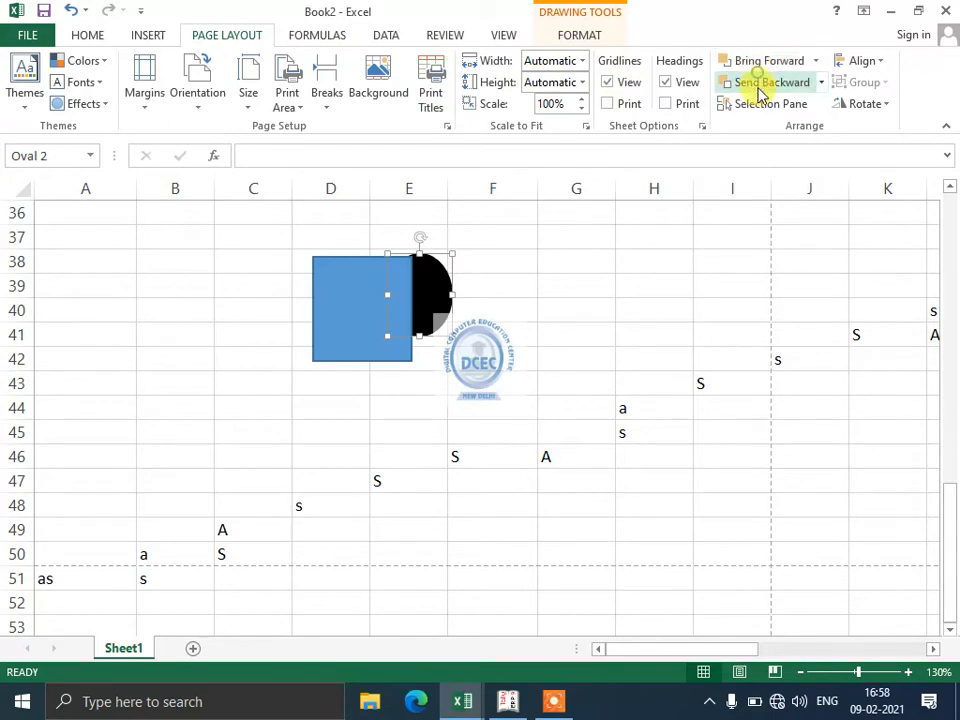
- Delete the blue rectangle and the black oval from the sheet
{"action": "left_click", "coordinate": [381, 297]}
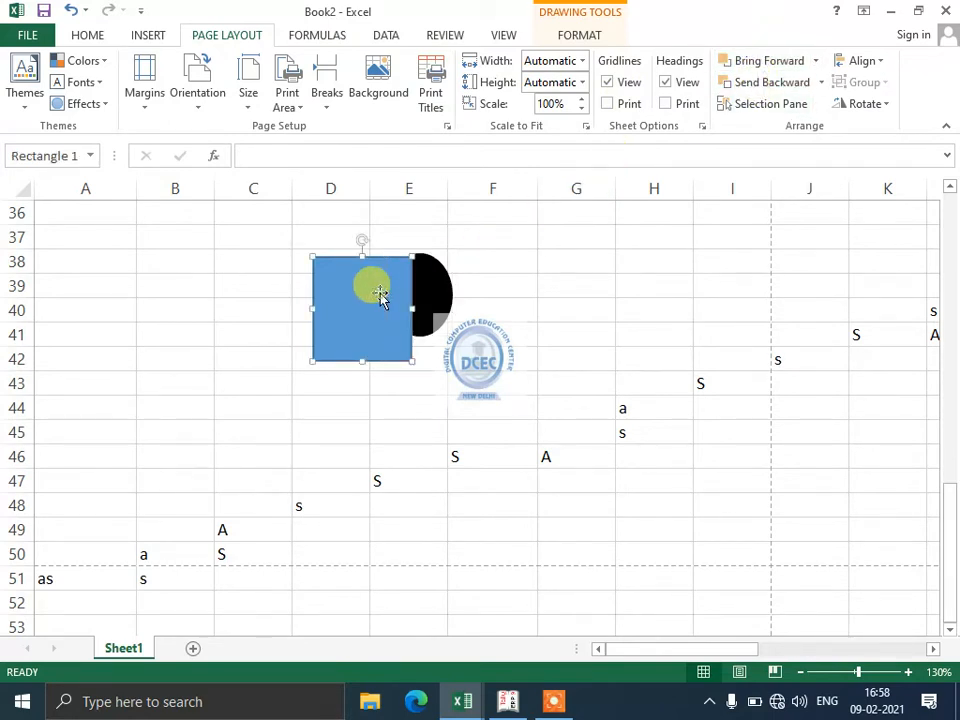
{"action": "key", "text": "Delete"}
{"action": "left_click", "coordinate": [407, 287]}
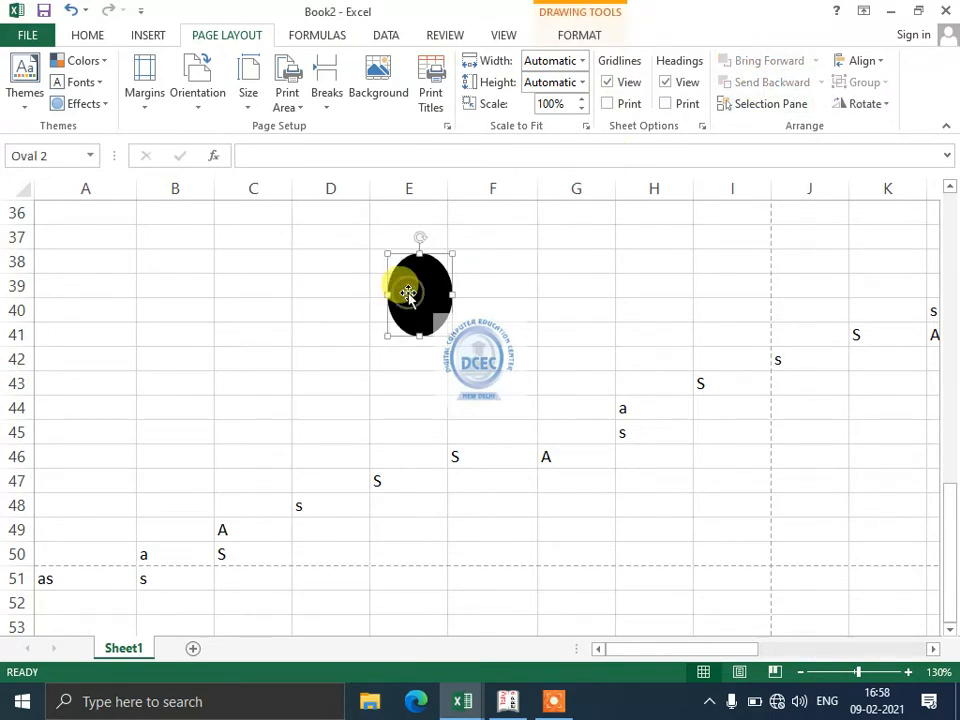
{"action": "key", "text": "Delete"}
- Look through the available workbook themes, theme colors, theme fonts and theme effects without applying any
{"action": "left_click", "coordinate": [25, 82]}
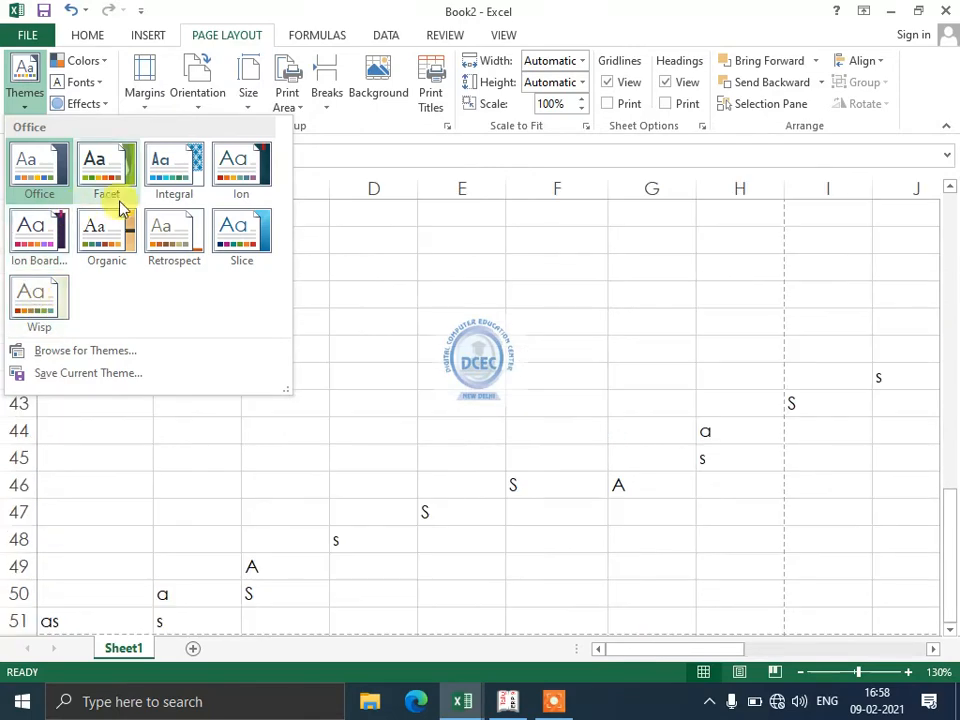
{"action": "left_click", "coordinate": [335, 292]}
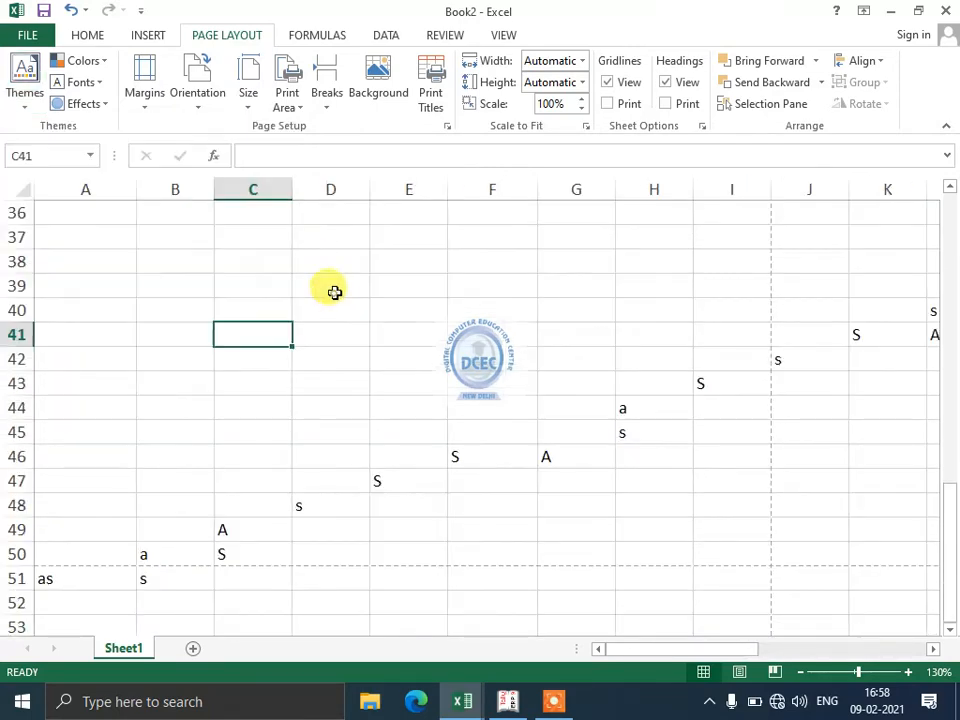
{"action": "left_click", "coordinate": [97, 75]}
{"action": "left_click", "coordinate": [375, 261]}
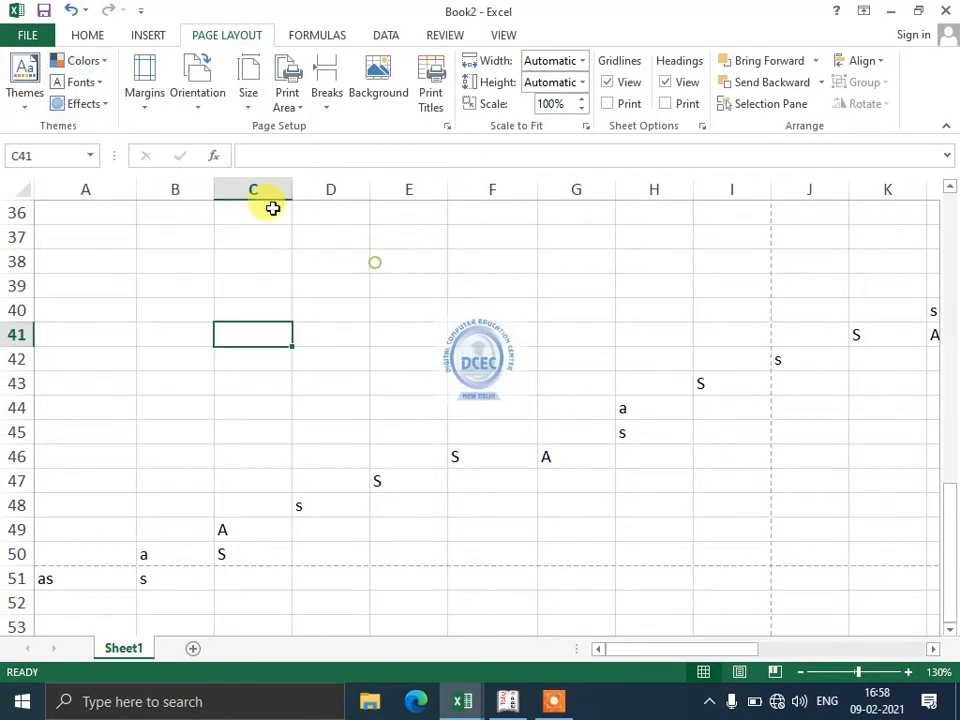
{"action": "left_click", "coordinate": [92, 88]}
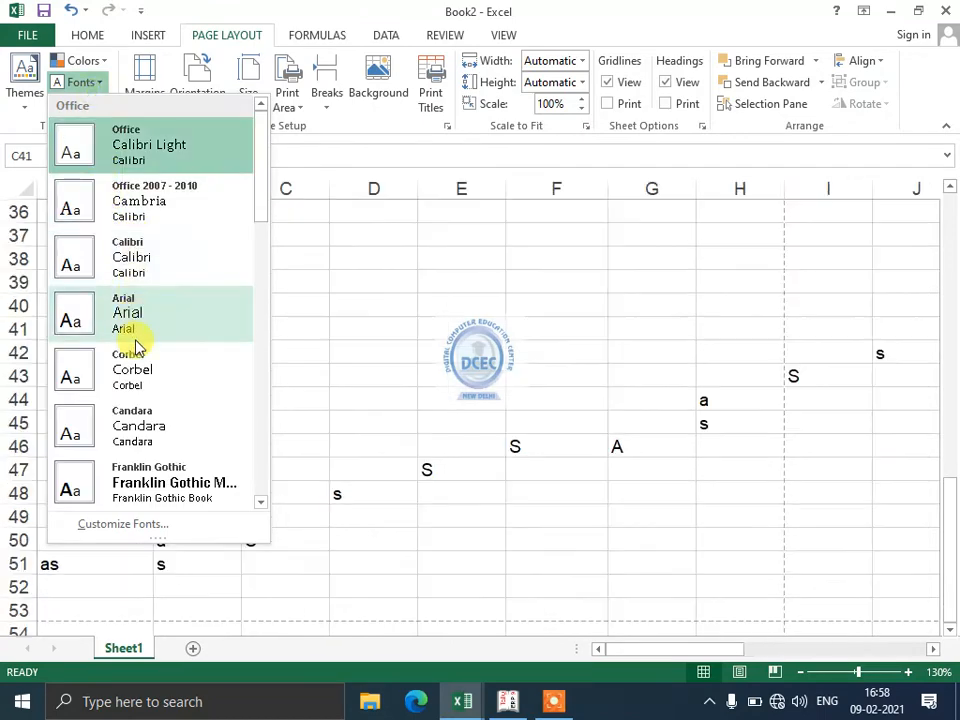
{"action": "left_click", "coordinate": [328, 364]}
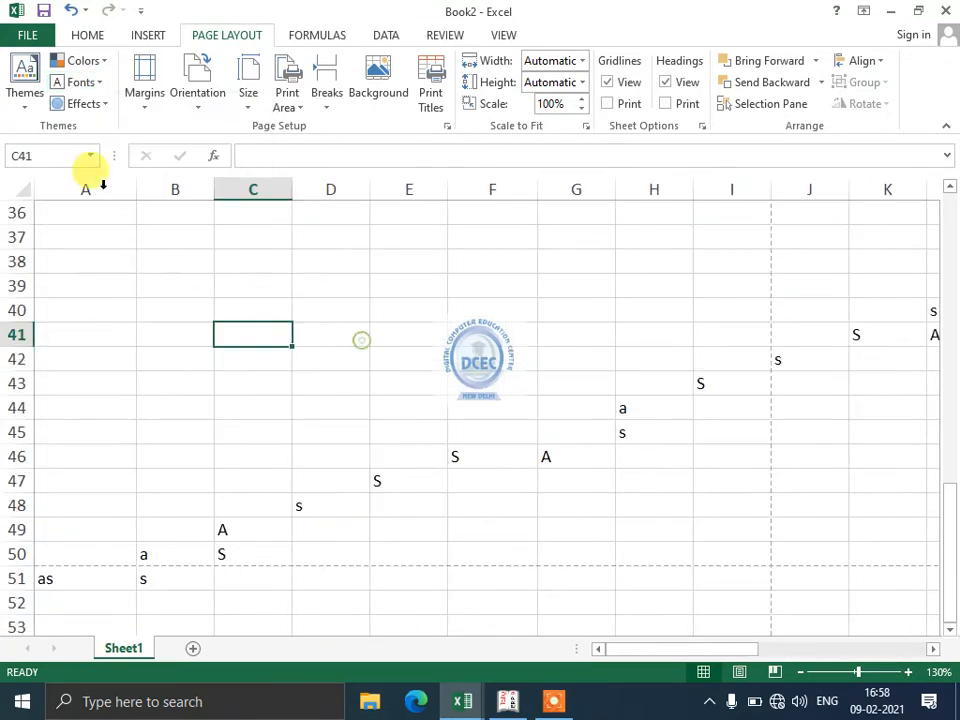
{"action": "left_click", "coordinate": [83, 108]}
{"action": "left_click", "coordinate": [456, 287]}
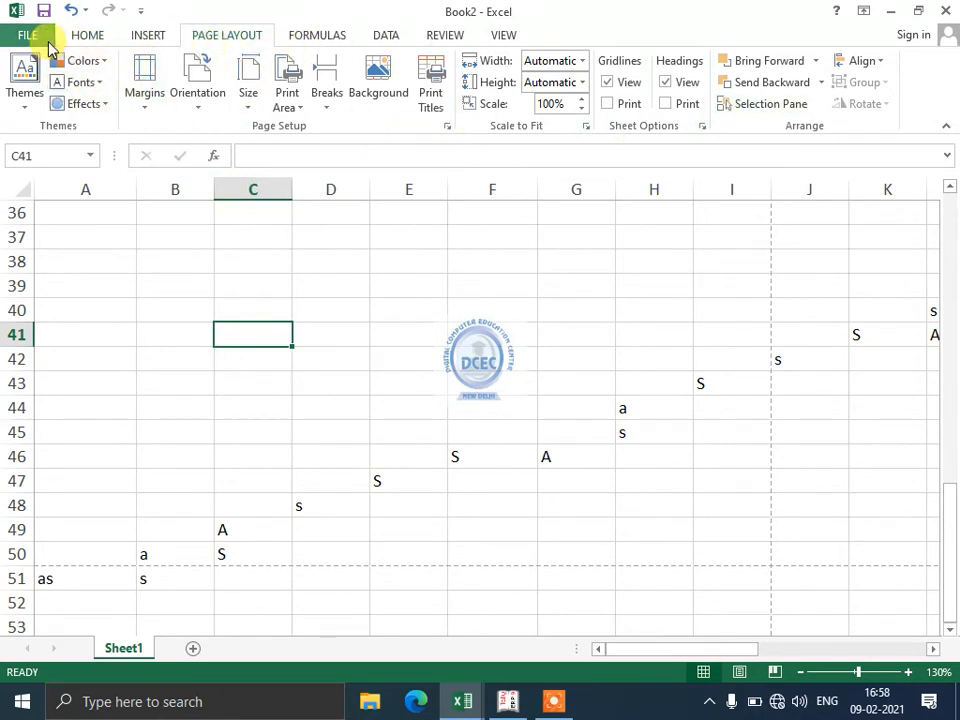
- Examine the print-range, page-range and collation options in the print settings, keeping Print Active Sheets and Collated, and return to the sheet
{"action": "left_click", "coordinate": [27, 35]}
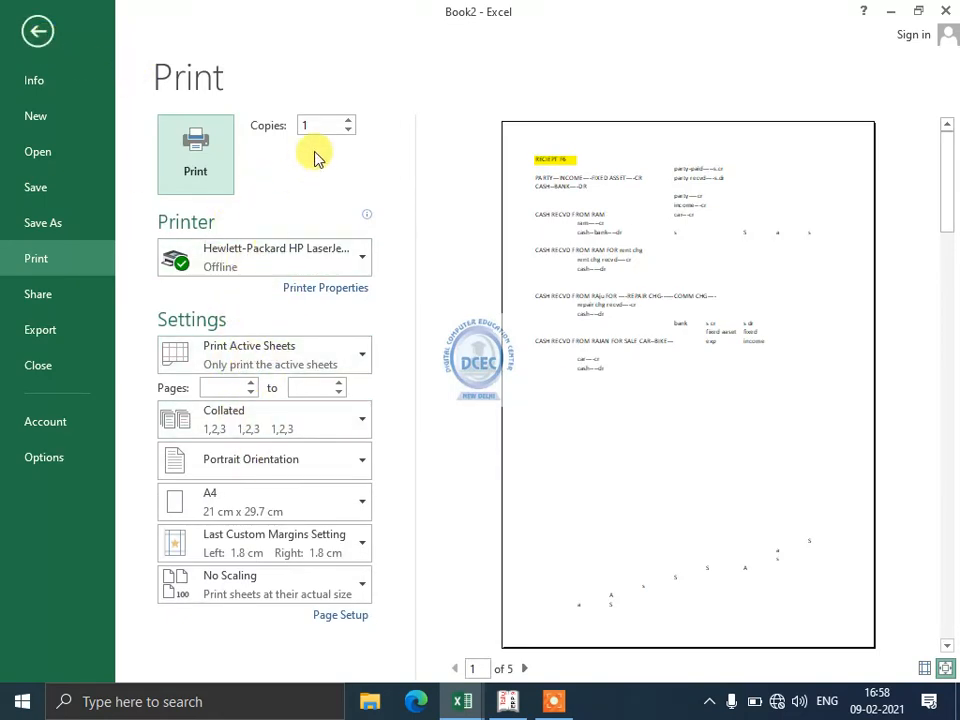
{"action": "left_click", "coordinate": [258, 357]}
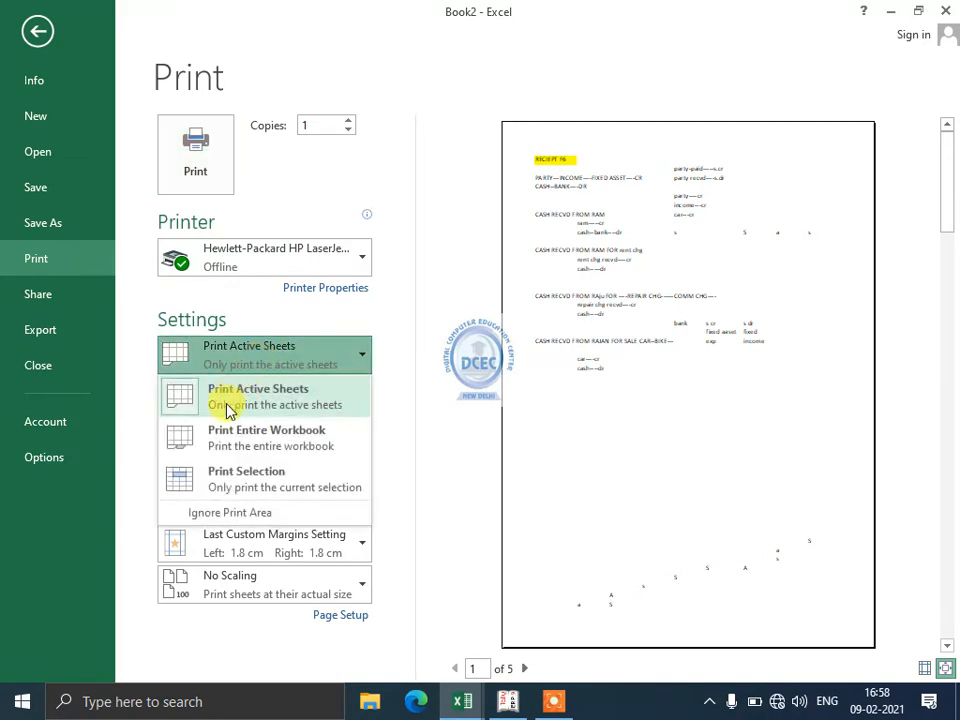
{"action": "left_click", "coordinate": [245, 400]}
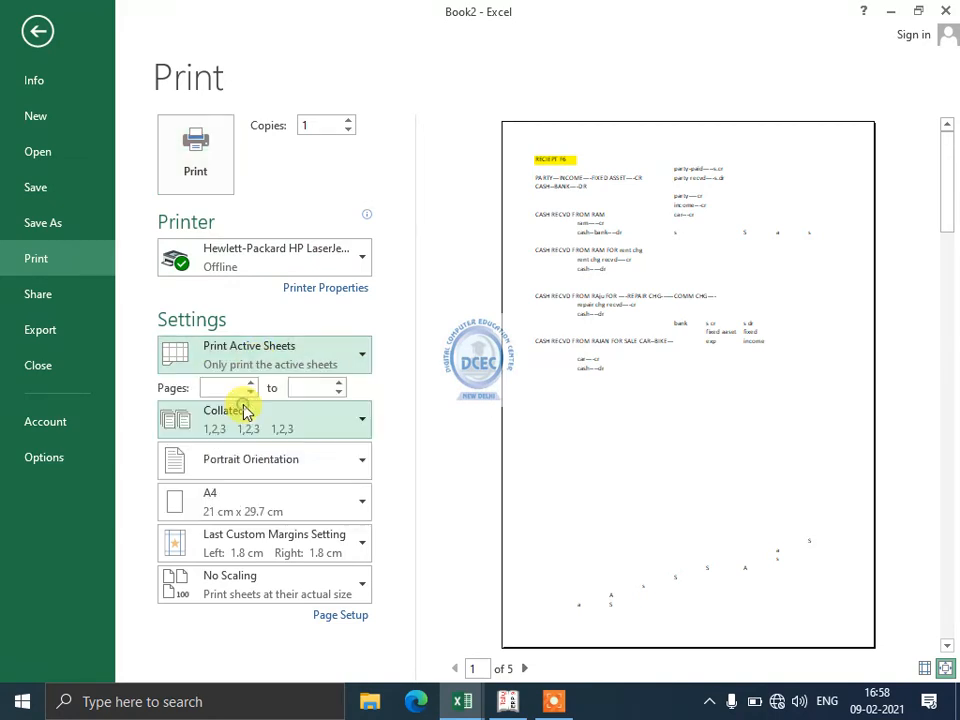
{"action": "left_click", "coordinate": [216, 388]}
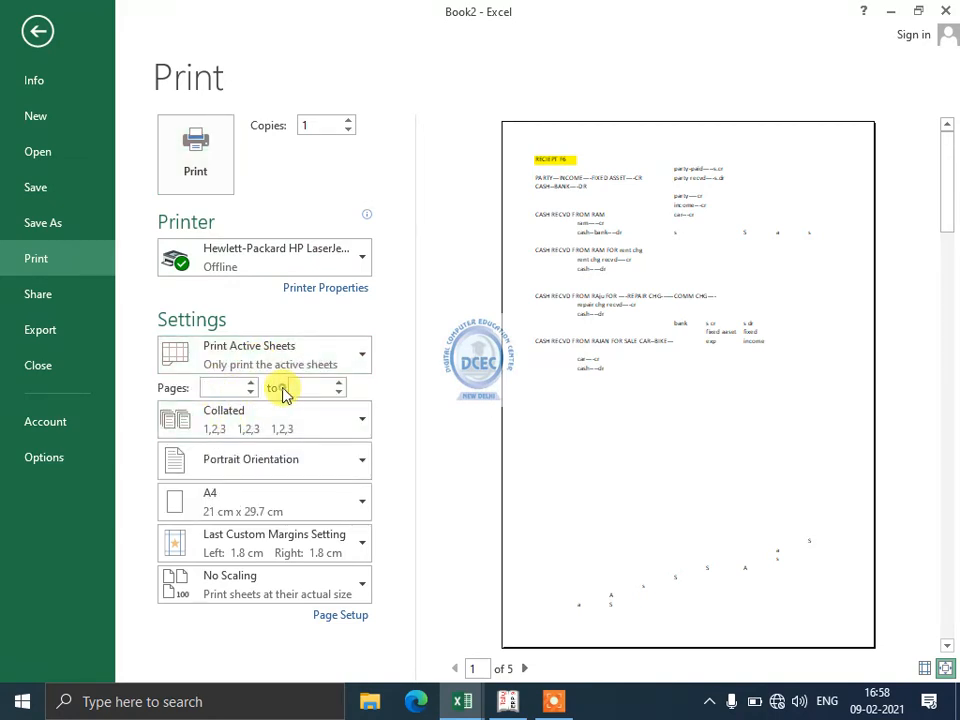
{"action": "left_click", "coordinate": [235, 428]}
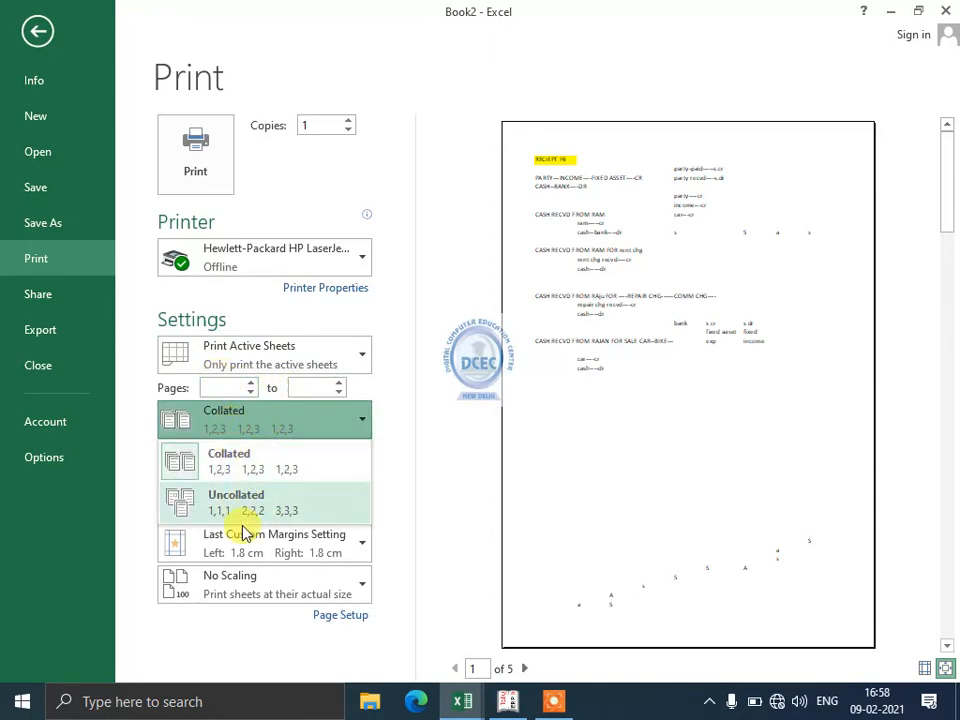
{"action": "left_click", "coordinate": [400, 418]}
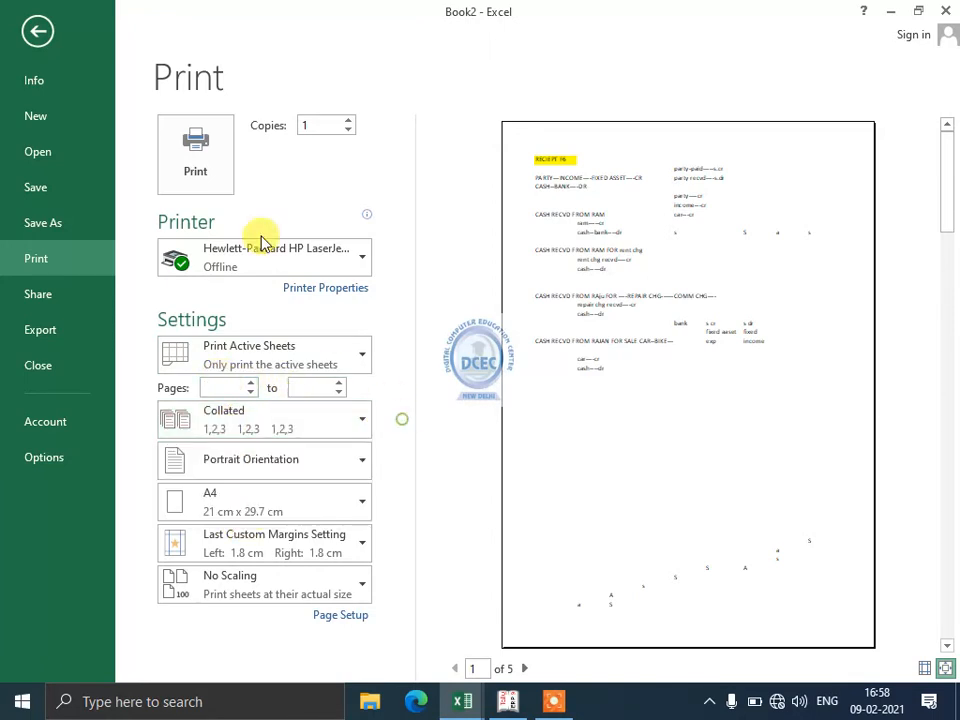
{"action": "left_click", "coordinate": [34, 33]}
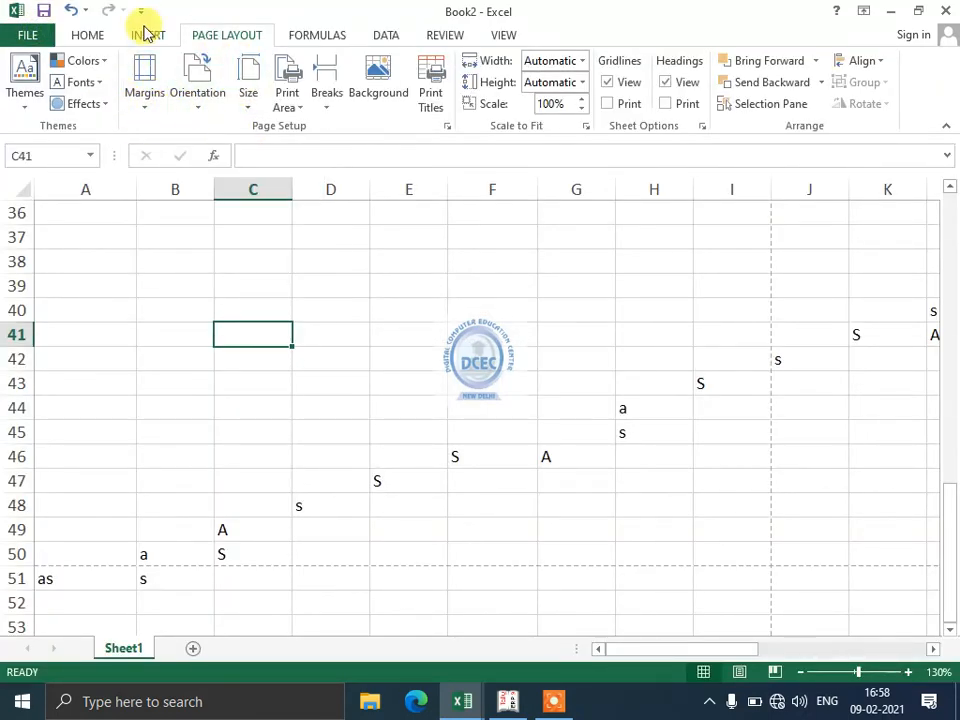
- Examine the list of available printers and the active-sheets, entire-workbook and selection print choices, and return to the sheet
{"action": "left_click", "coordinate": [26, 28]}
{"action": "left_click", "coordinate": [42, 252]}
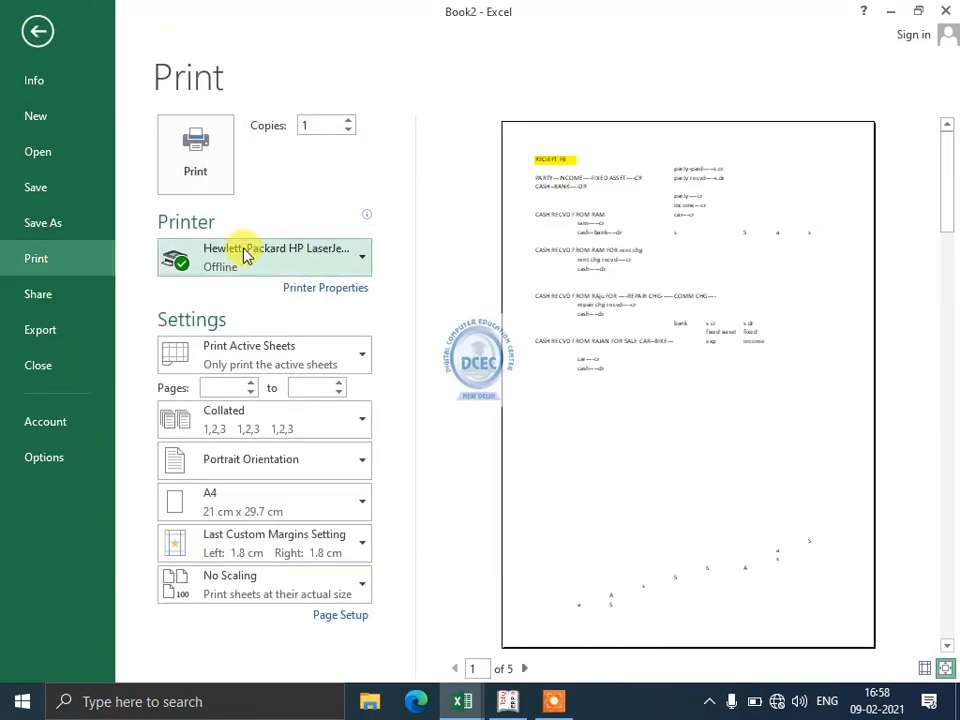
{"action": "left_click", "coordinate": [247, 256]}
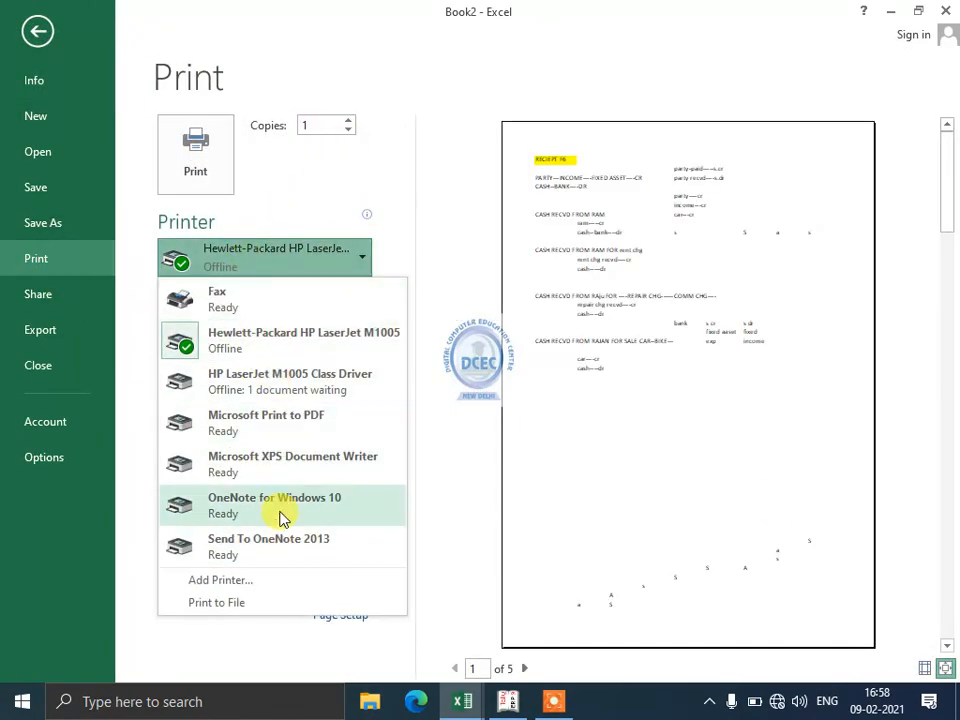
{"action": "left_click", "coordinate": [270, 208]}
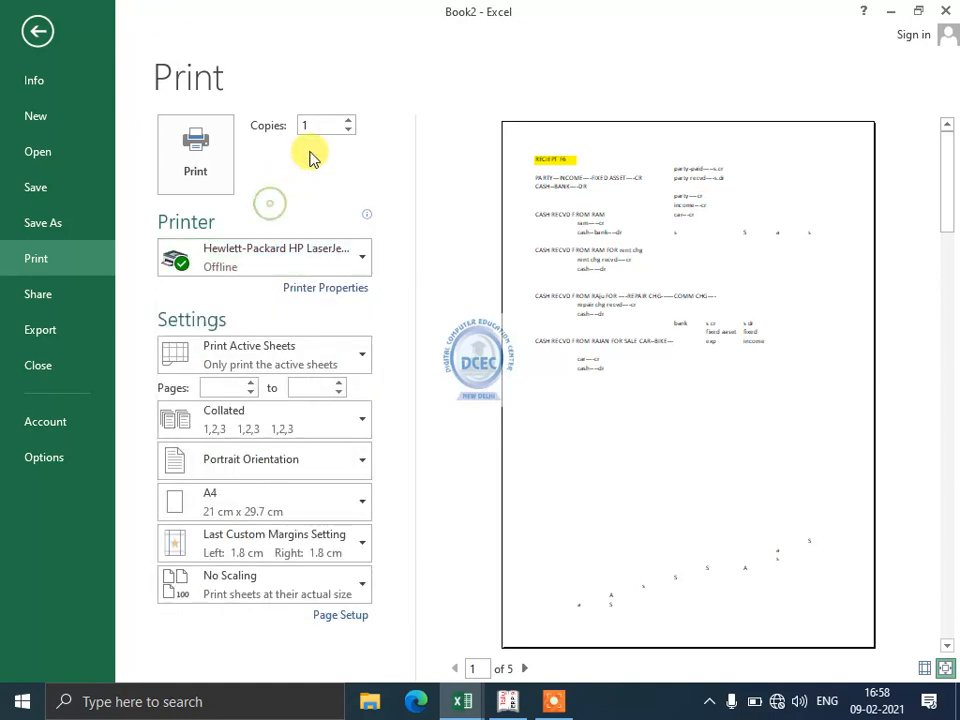
{"action": "left_click", "coordinate": [243, 362]}
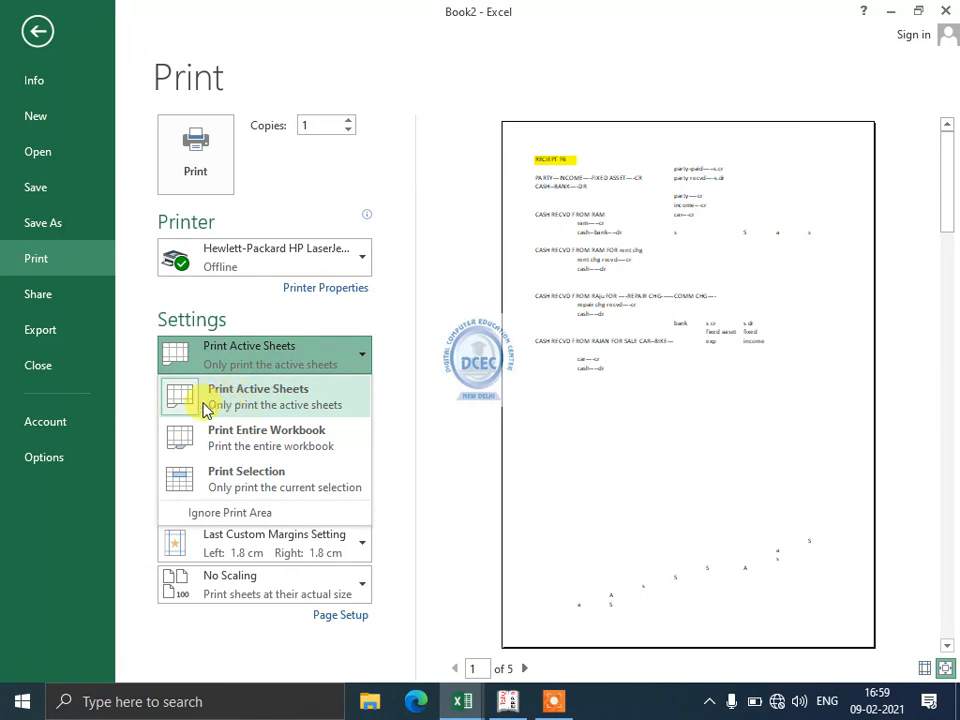
{"action": "left_click", "coordinate": [388, 419]}
{"action": "left_click", "coordinate": [40, 34]}
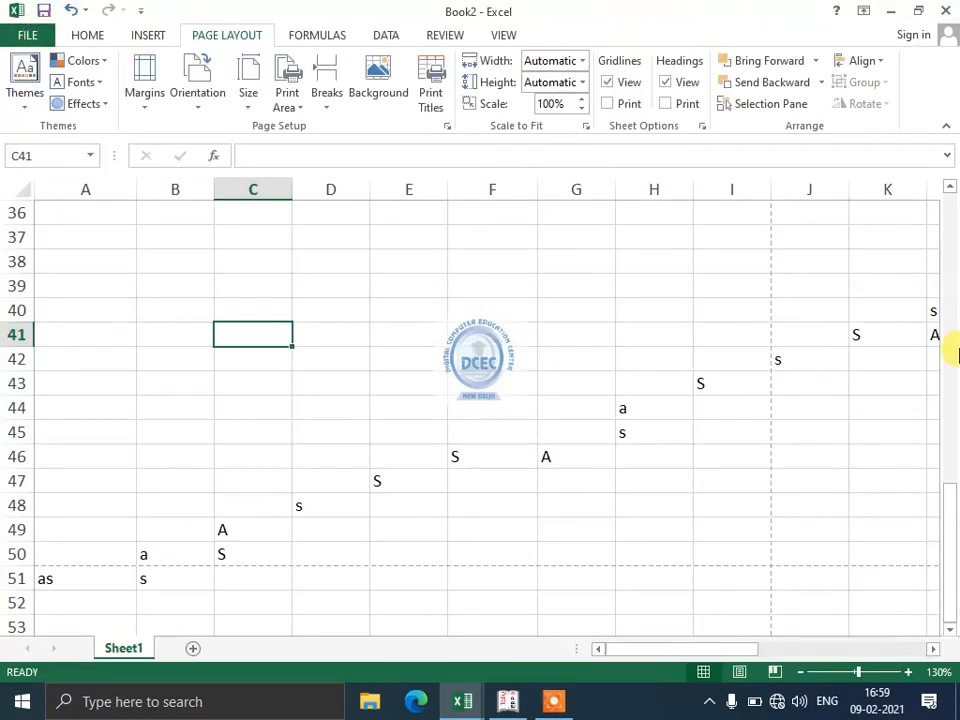
- Add two blank worksheets after Sheet1 and switch back to Sheet1
{"action": "left_click", "coordinate": [193, 649]}
{"action": "left_click", "coordinate": [253, 651]}
{"action": "left_click", "coordinate": [137, 646]}
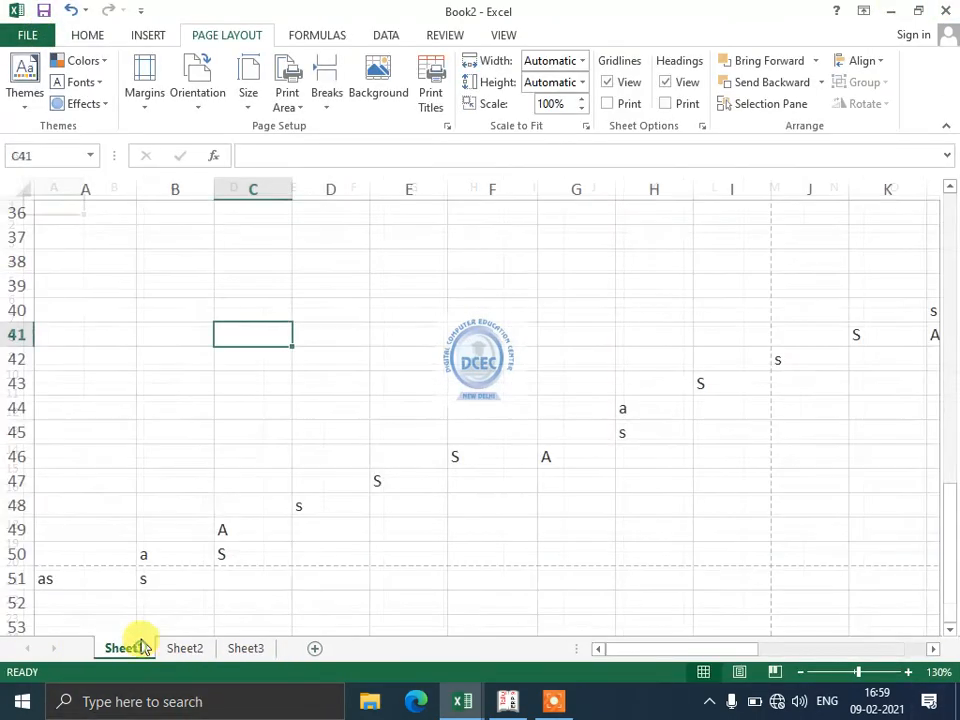
- Examine the orientation, paper size, margin and scaling options in the print settings without changing them
{"action": "left_click", "coordinate": [28, 35]}
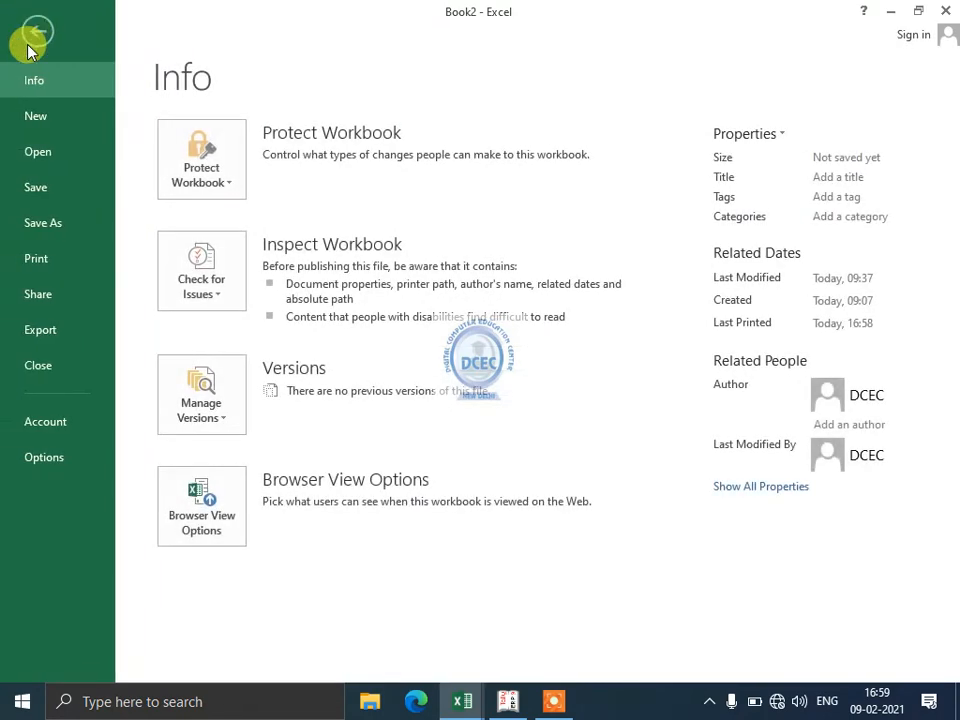
{"action": "left_click", "coordinate": [35, 259]}
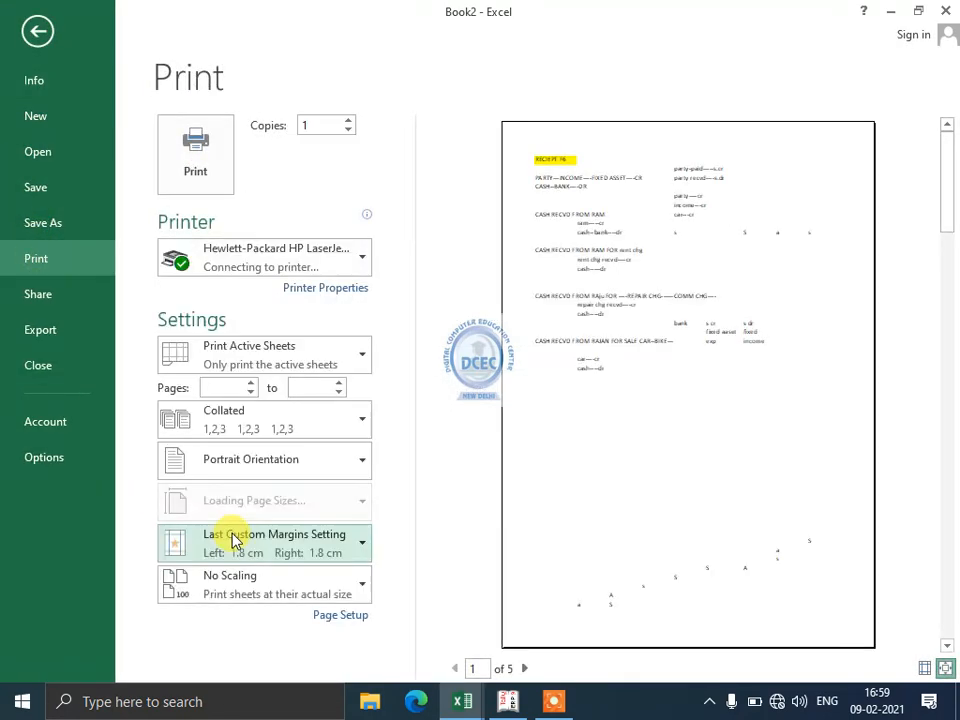
{"action": "left_click", "coordinate": [340, 468]}
{"action": "left_click", "coordinate": [349, 478]}
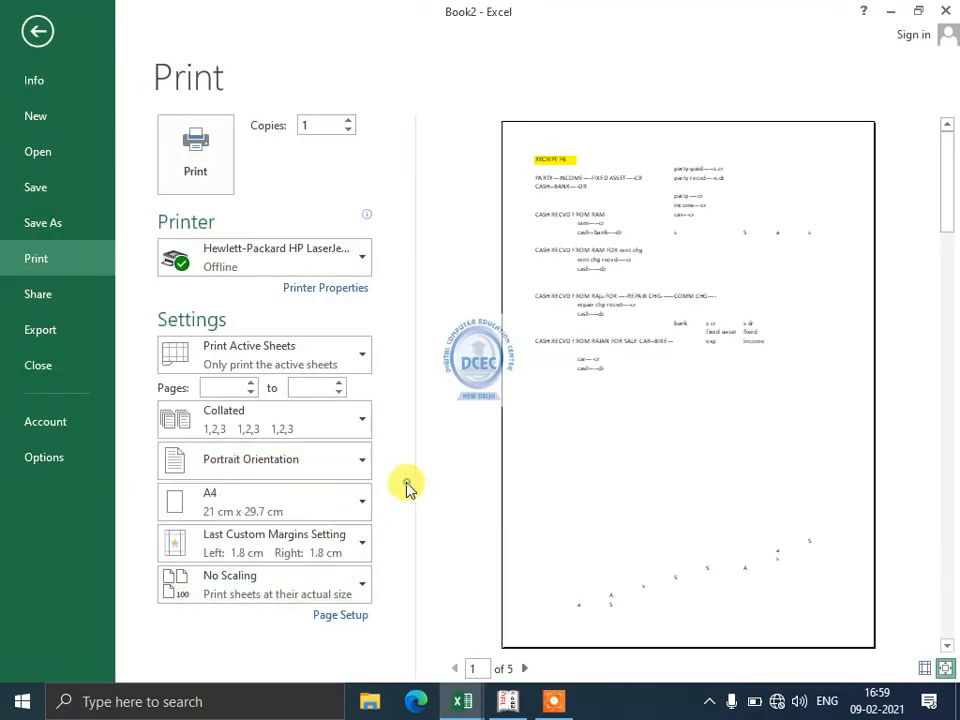
{"action": "left_click", "coordinate": [278, 508]}
{"action": "left_click", "coordinate": [280, 512]}
{"action": "left_click", "coordinate": [330, 544]}
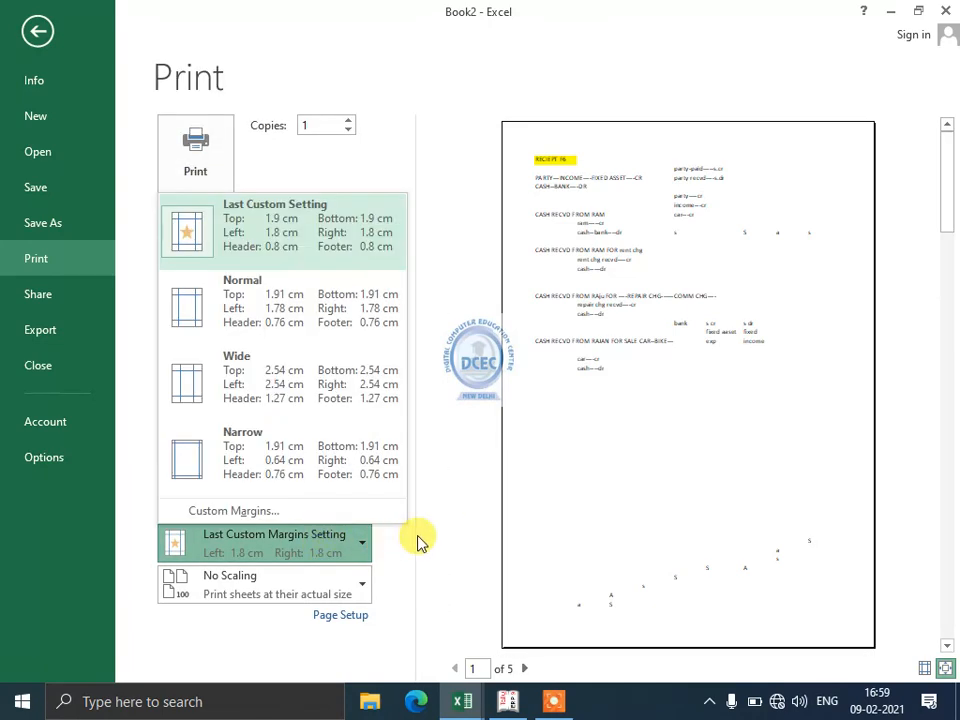
{"action": "left_click", "coordinate": [420, 540]}
{"action": "left_click", "coordinate": [268, 598]}
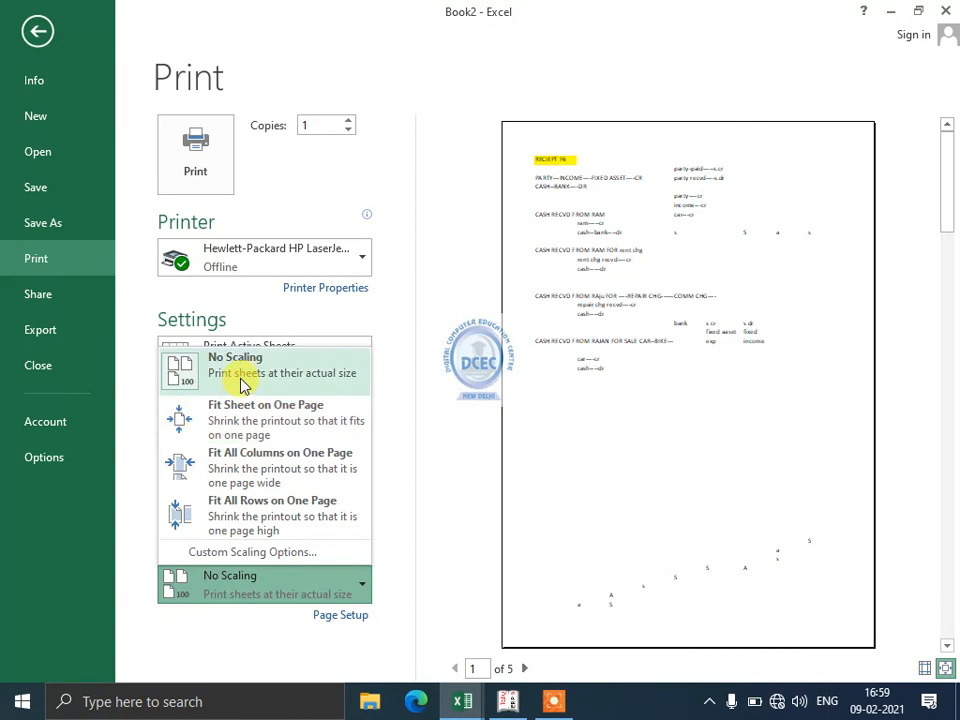
{"action": "left_click", "coordinate": [388, 390]}
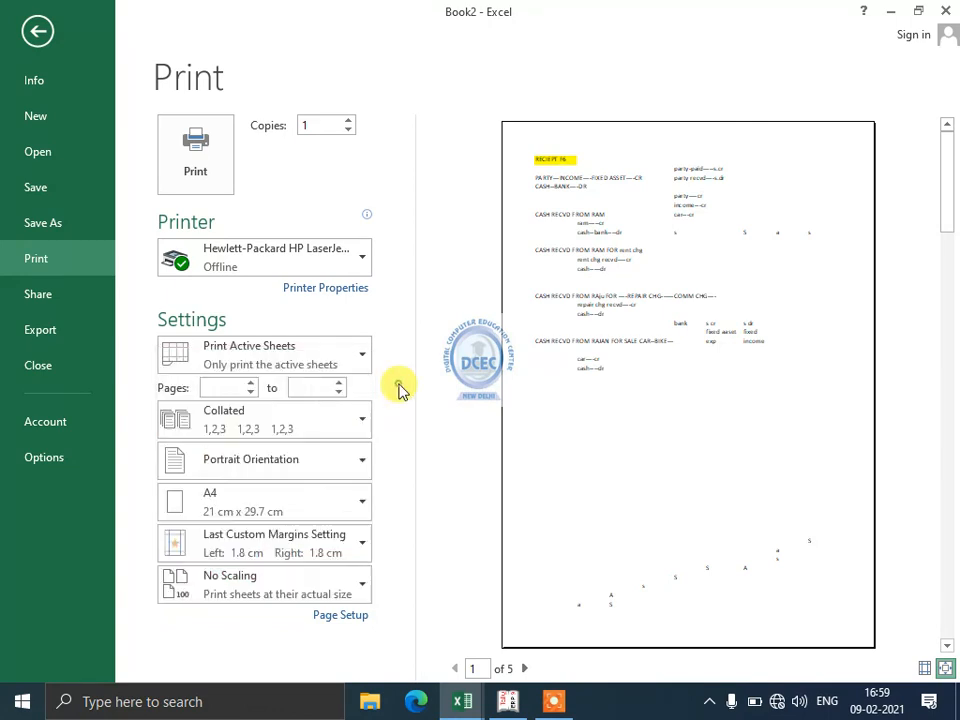
- Review the page, margin, header/footer and sheet options in Page Setup, return to the sheet, and briefly check the print titles options
{"action": "left_click", "coordinate": [340, 615]}
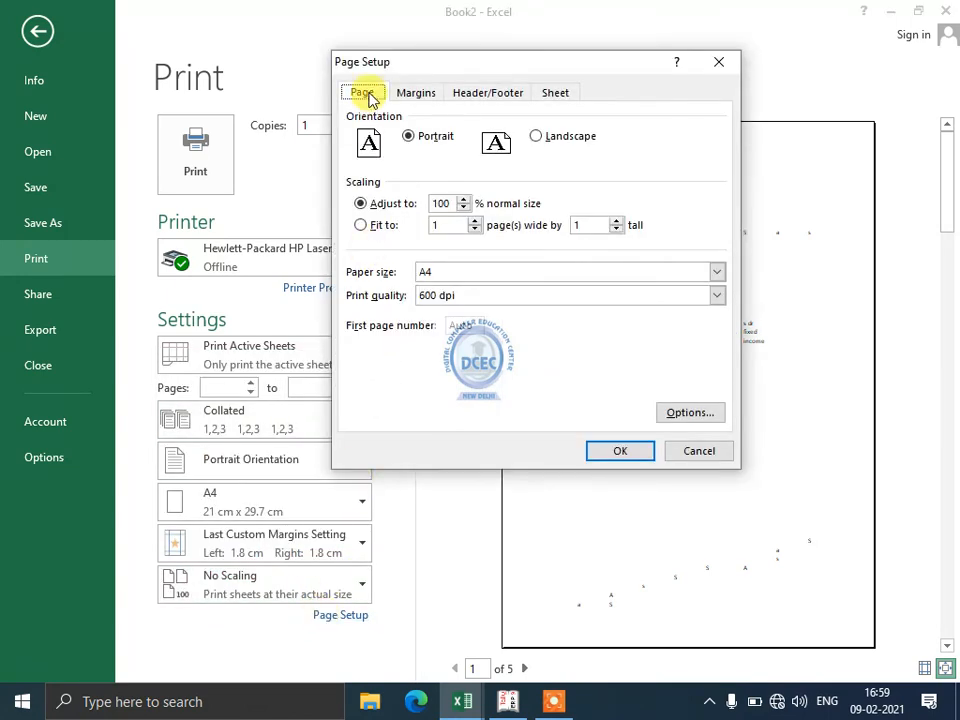
{"action": "left_click", "coordinate": [400, 95]}
{"action": "left_click", "coordinate": [514, 92]}
{"action": "left_click", "coordinate": [553, 92]}
{"action": "left_click", "coordinate": [360, 94]}
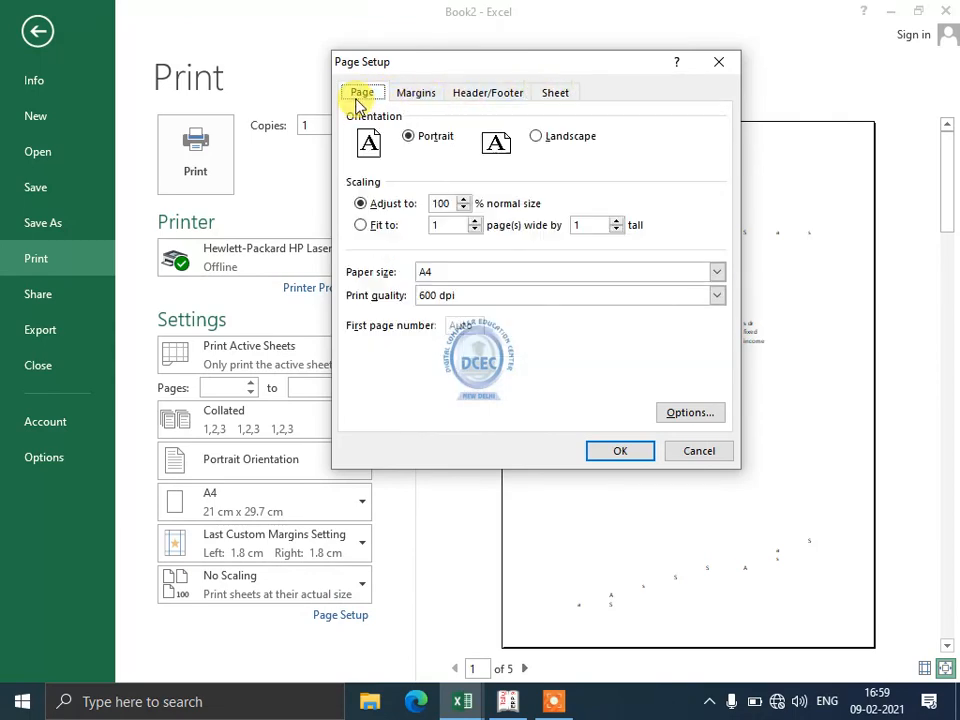
{"action": "left_click", "coordinate": [716, 70]}
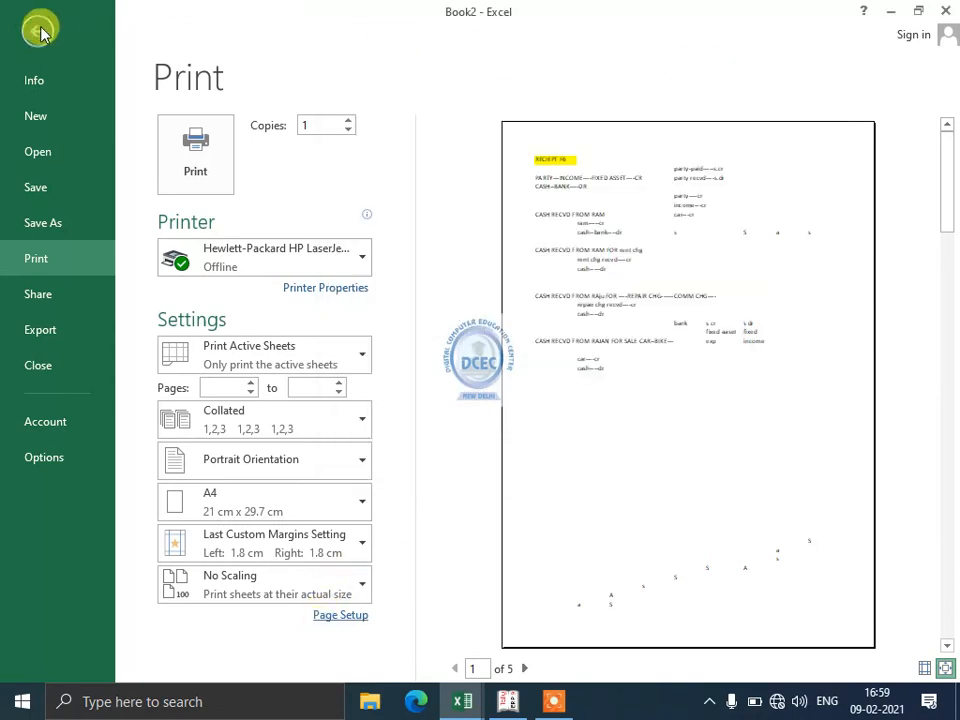
{"action": "left_click", "coordinate": [38, 31]}
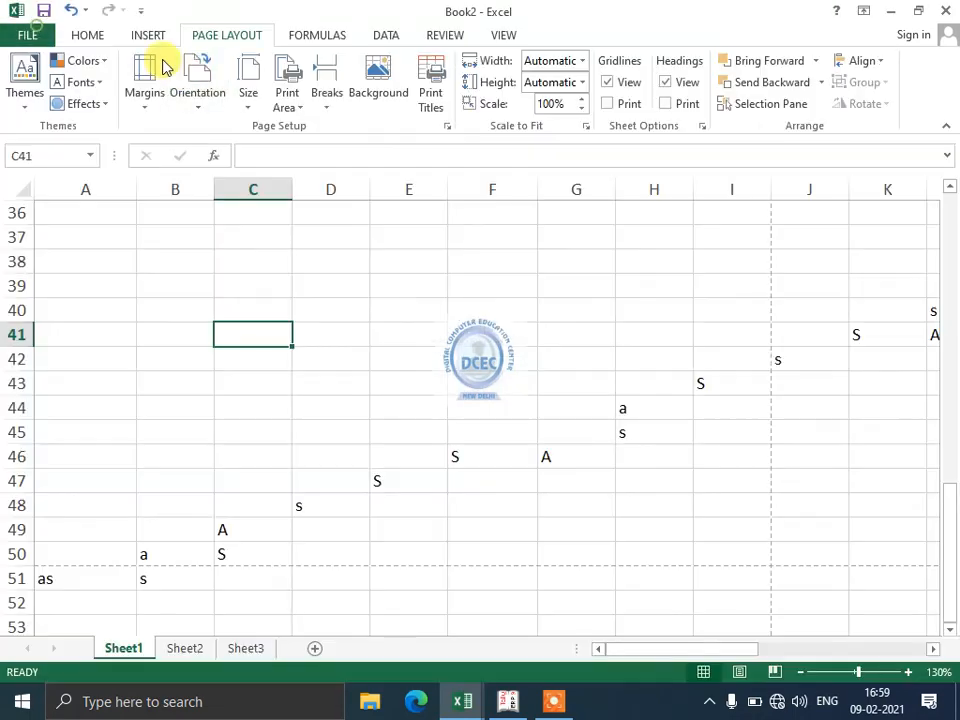
{"action": "left_click", "coordinate": [430, 80]}
{"action": "left_click", "coordinate": [724, 60]}
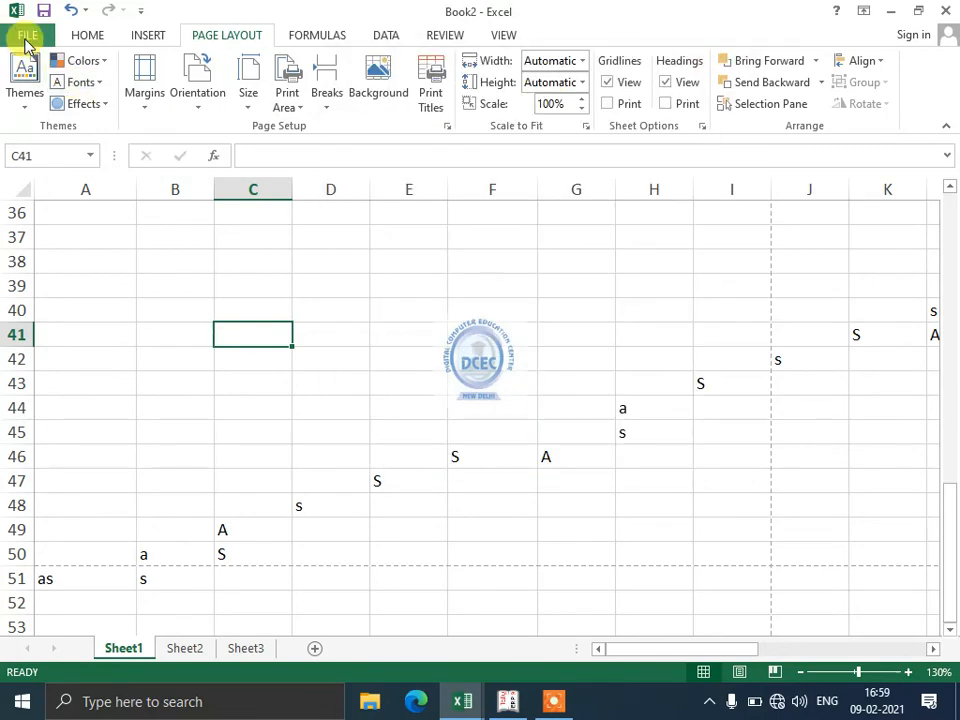